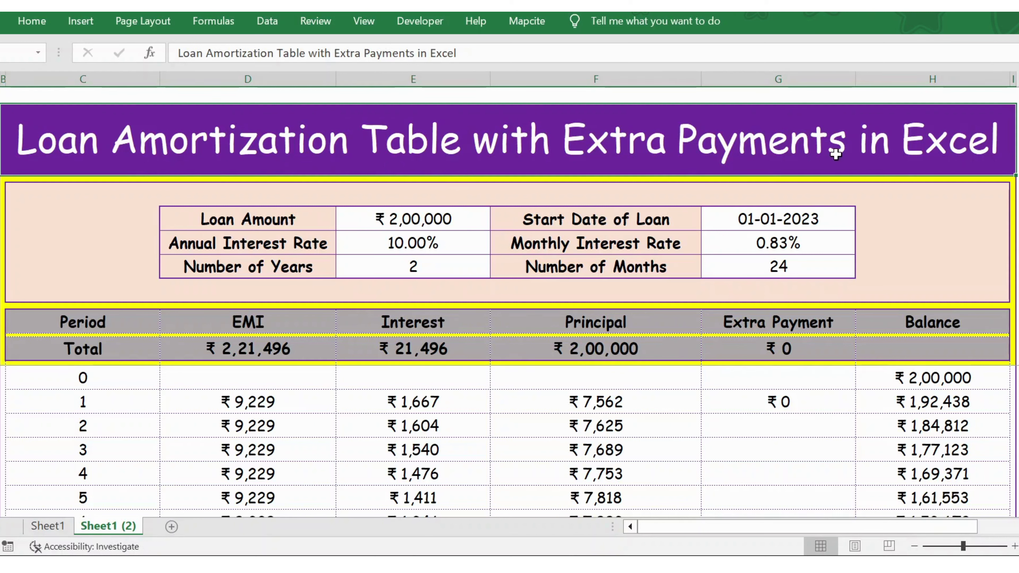
# Step: Review the loan inputs: 200000 amount, 10% annual rate, 2 years, start date 01-01-2023
pyautogui.click(478, 224)
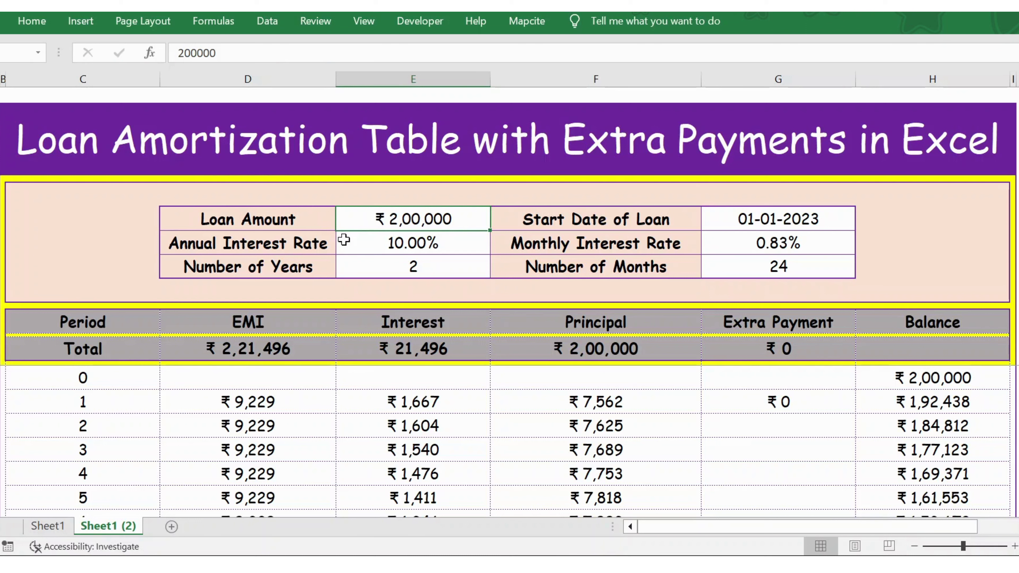
pyautogui.click(297, 246)
pyautogui.click(391, 245)
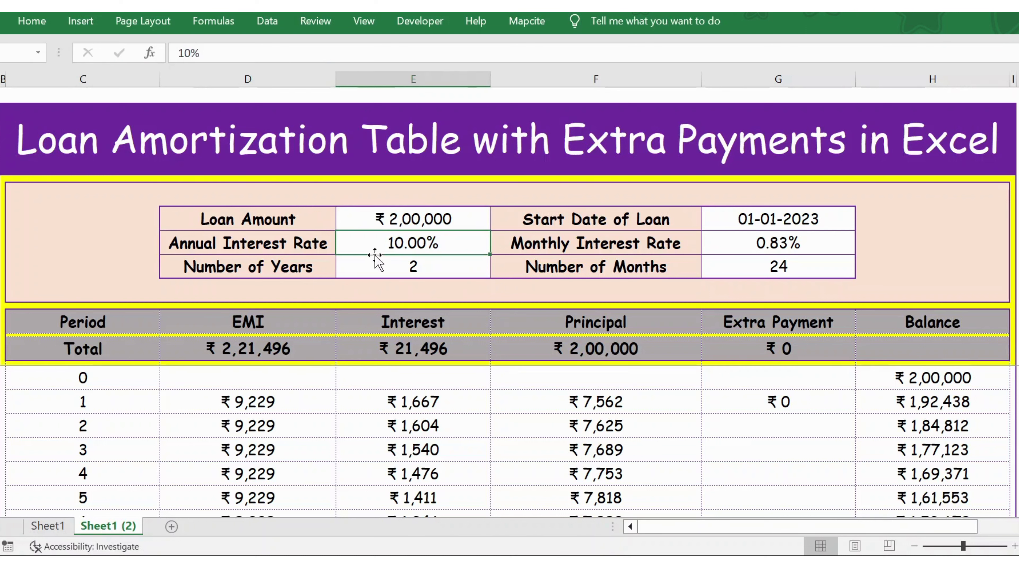
pyautogui.click(296, 271)
pyautogui.click(392, 272)
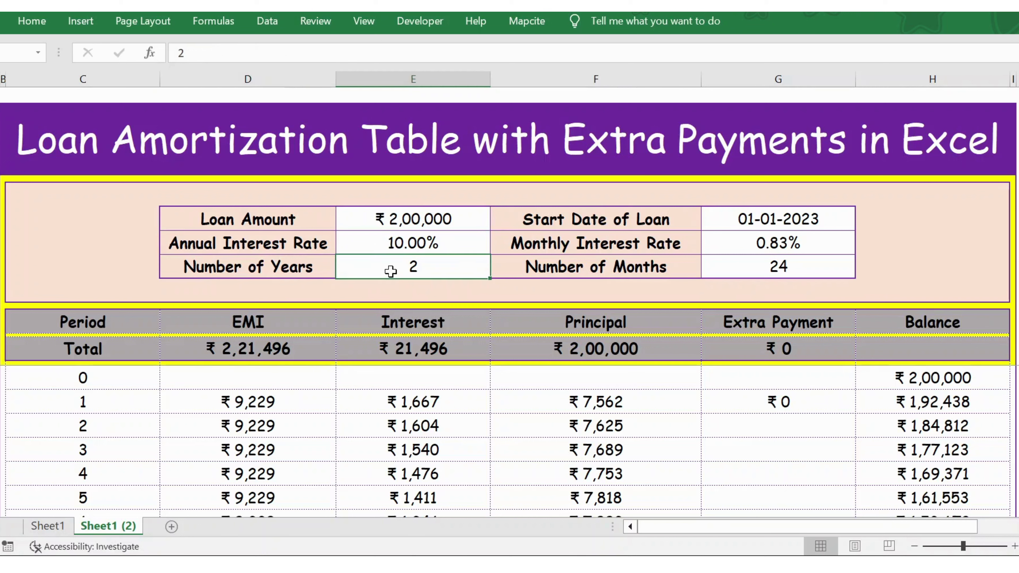
pyautogui.click(633, 223)
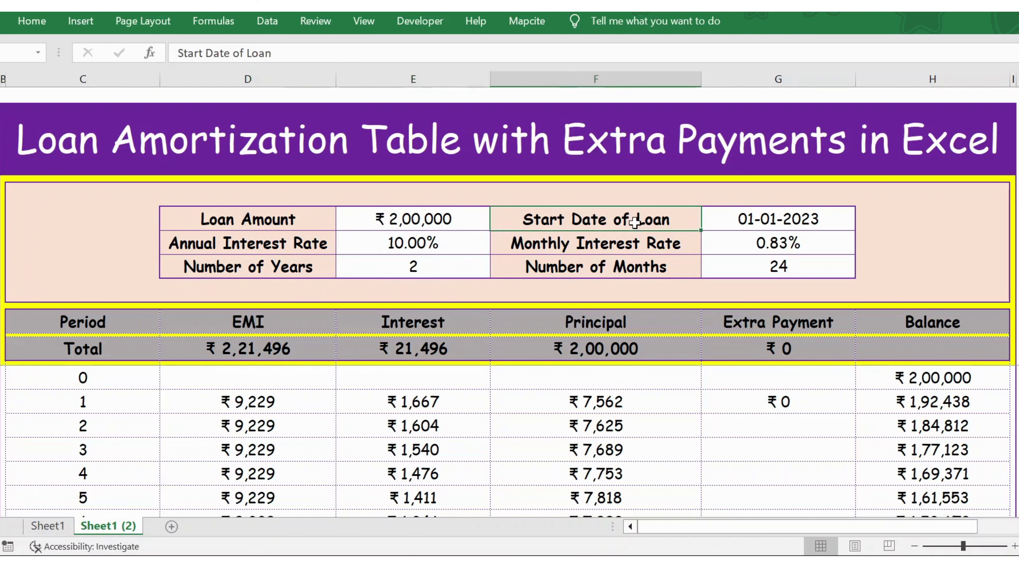
pyautogui.click(773, 221)
pyautogui.click(651, 242)
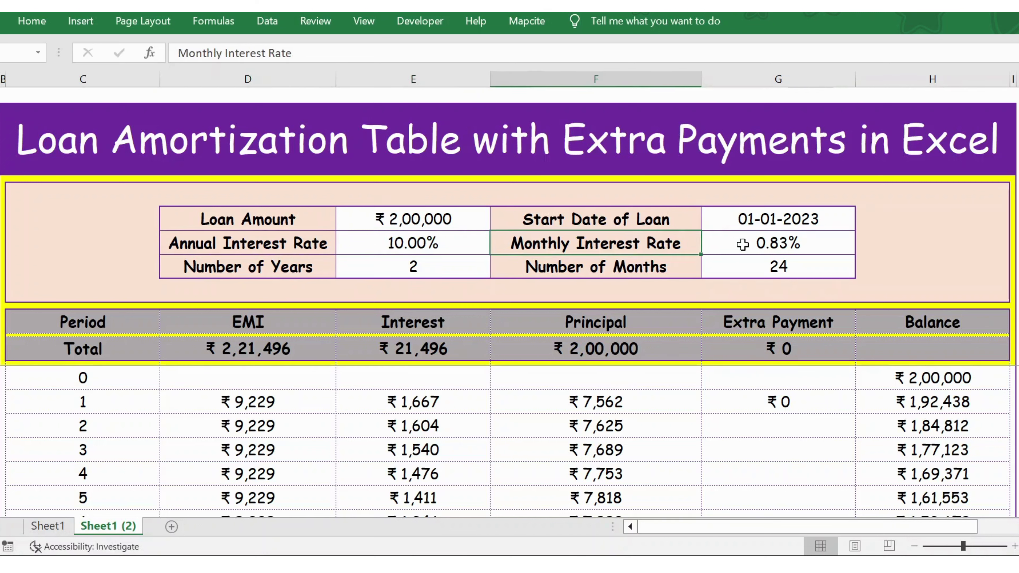
# Step: Set Monthly Interest Rate in G8 to =E8/12, giving 0.83%
pyautogui.click(756, 245)
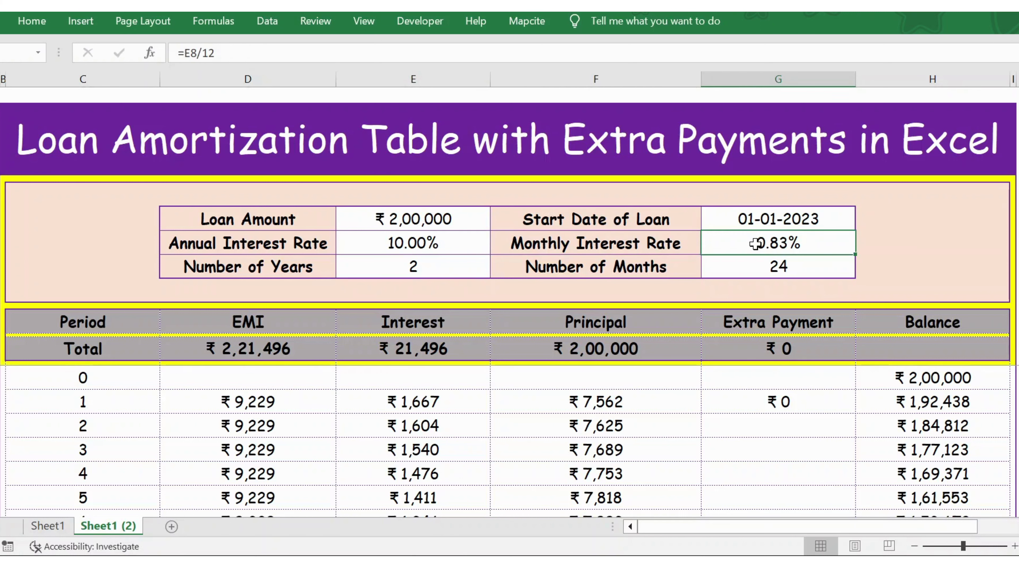
pyautogui.write('=')
pyautogui.click(451, 244)
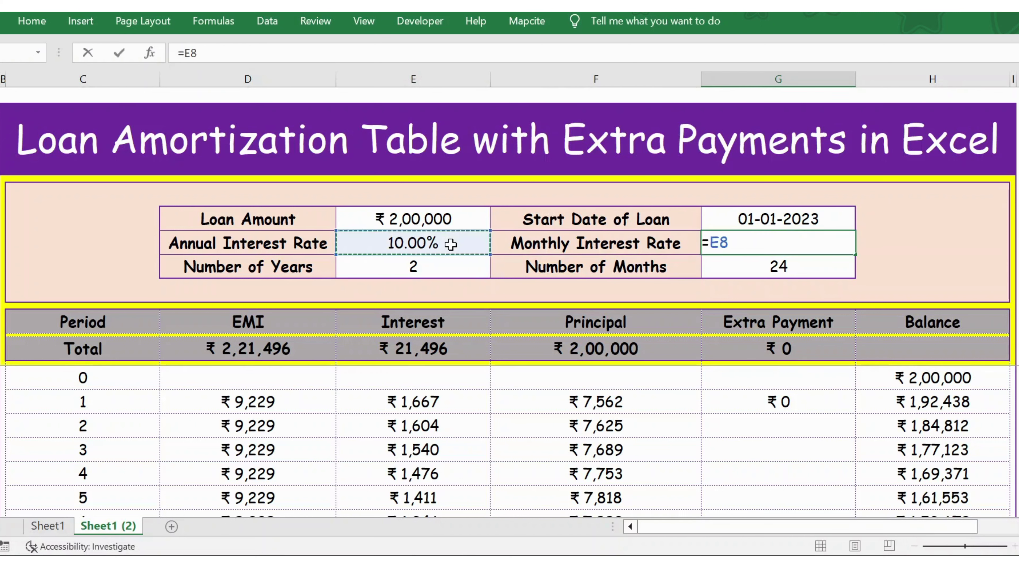
pyautogui.write('/12')
pyautogui.press('Return')
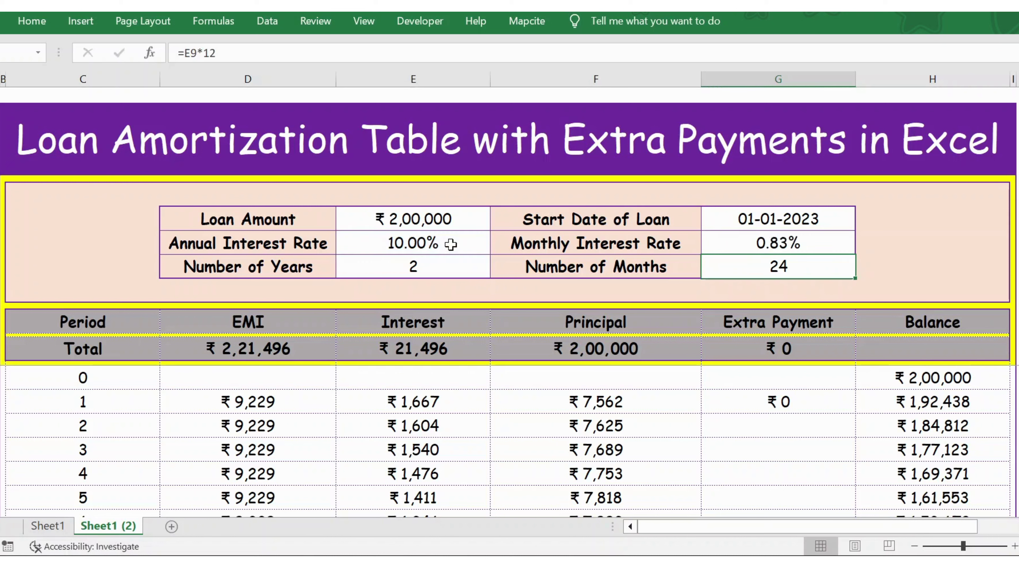
# Step: Set Number of Months in G9 to =E9*12, giving 24
pyautogui.press('F2')
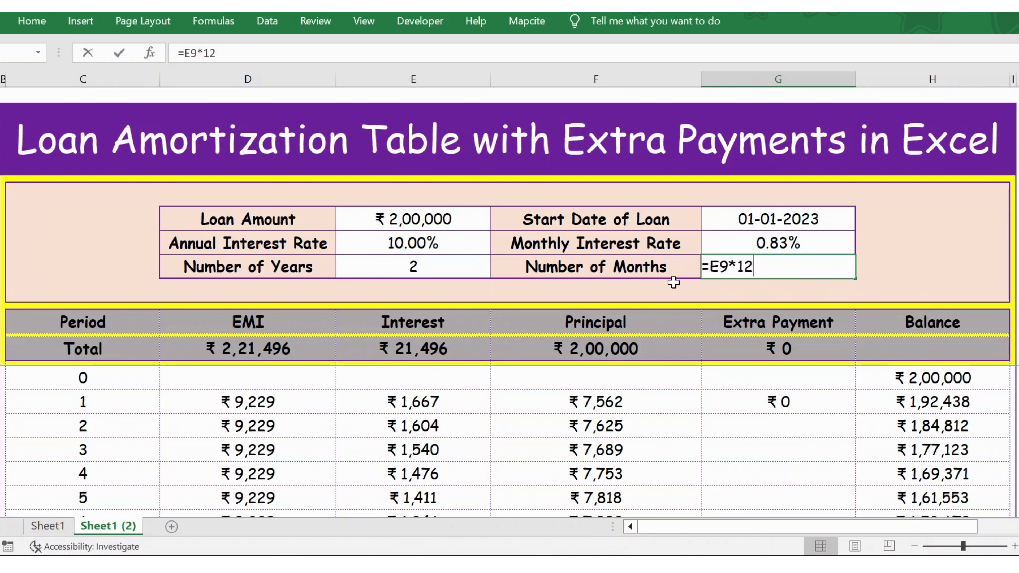
pyautogui.press('BackSpace')
pyautogui.press('BackSpace')
pyautogui.press('BackSpace')
pyautogui.press('BackSpace')
pyautogui.press('BackSpace')
pyautogui.click(438, 269)
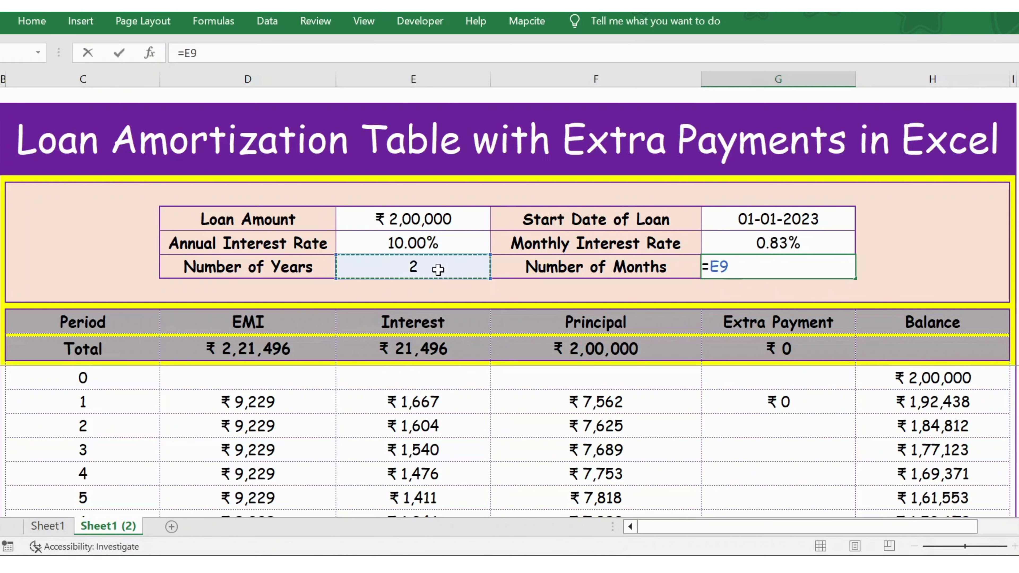
pyautogui.write('*12')
pyautogui.press('Return')
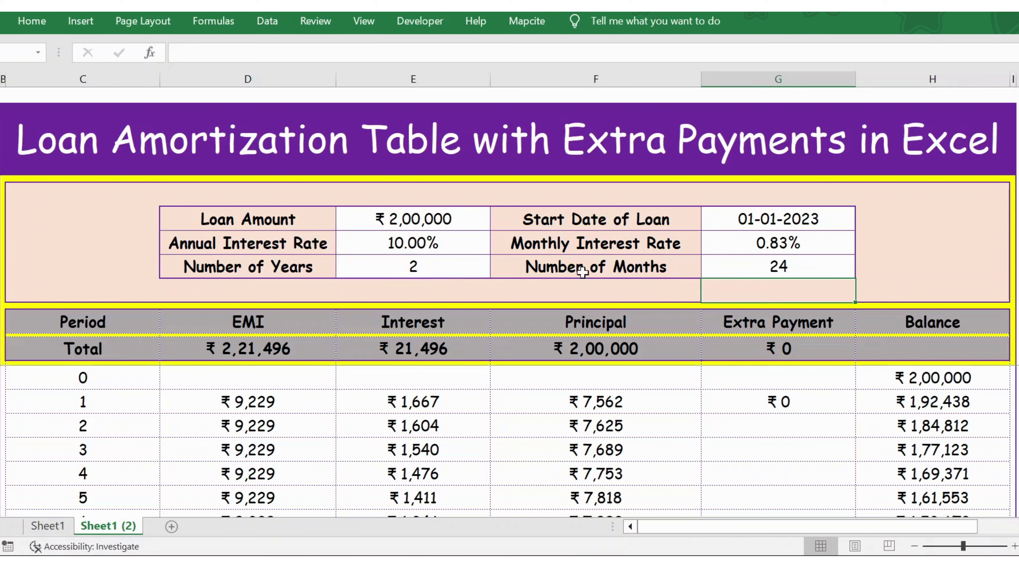
pyautogui.click(92, 320)
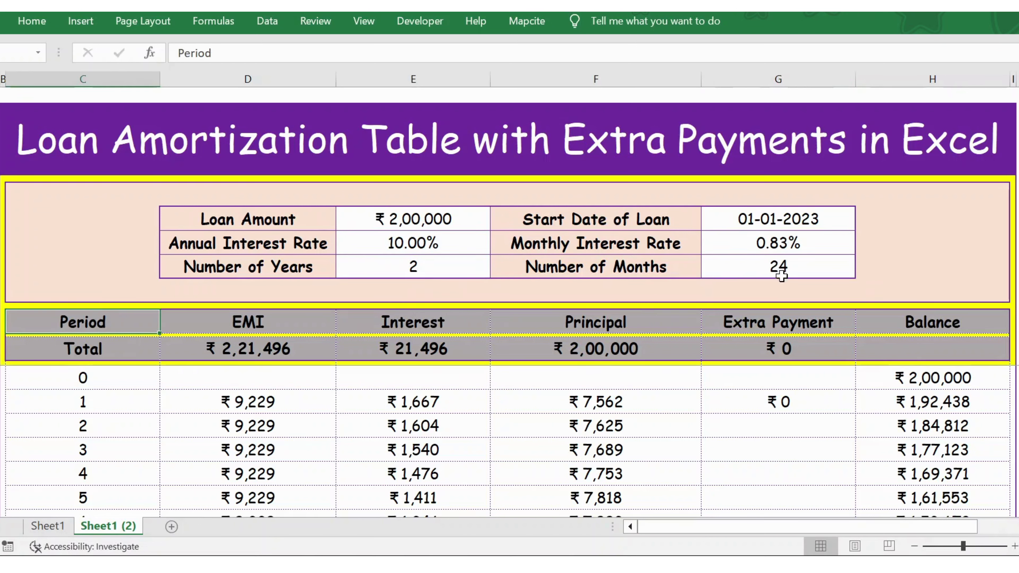
pyautogui.press('Down')
pyautogui.press('Down')
pyautogui.press('Down')
pyautogui.press('Down')
pyautogui.press('Down')
pyautogui.press('Down')
pyautogui.press('Down')
pyautogui.press('Down')
pyautogui.press('Down')
pyautogui.press('Down')
pyautogui.press('Down')
pyautogui.press('Down')
pyautogui.press('Down')
pyautogui.press('Down')
pyautogui.press('Down')
pyautogui.press('Down')
pyautogui.press('Down')
pyautogui.press('Down')
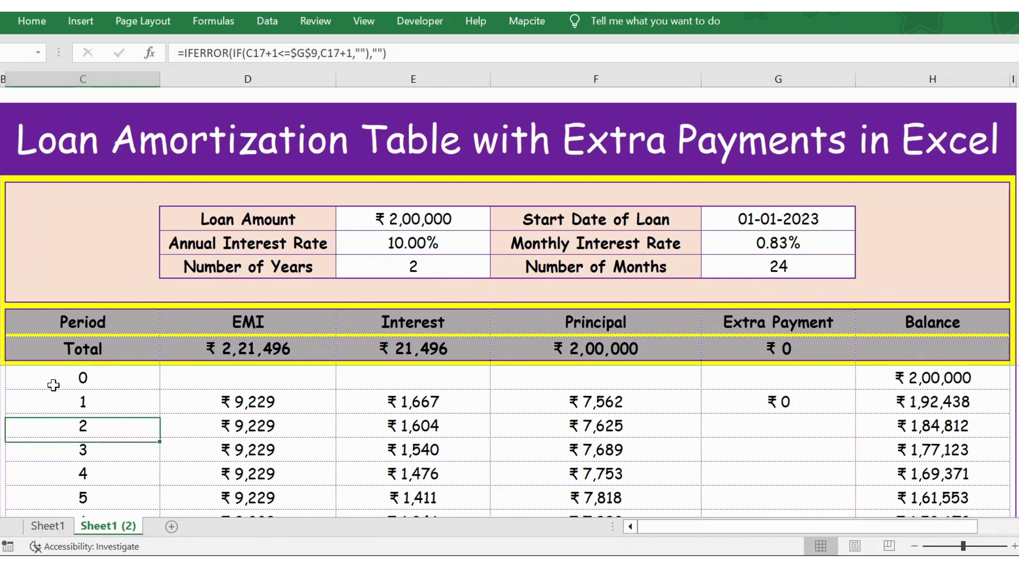
pyautogui.press('Down')
pyautogui.press('Down')
pyautogui.press('Down')
pyautogui.press('Down')
pyautogui.press('Down')
pyautogui.press('Down')
pyautogui.press('Down')
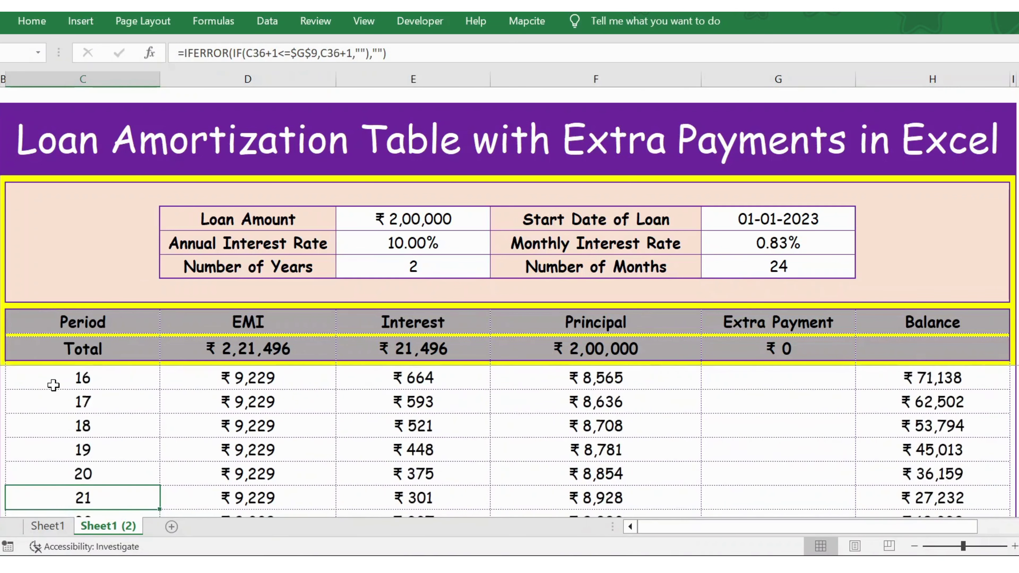
pyautogui.press('Down')
pyautogui.press('Down')
pyautogui.press('Up')
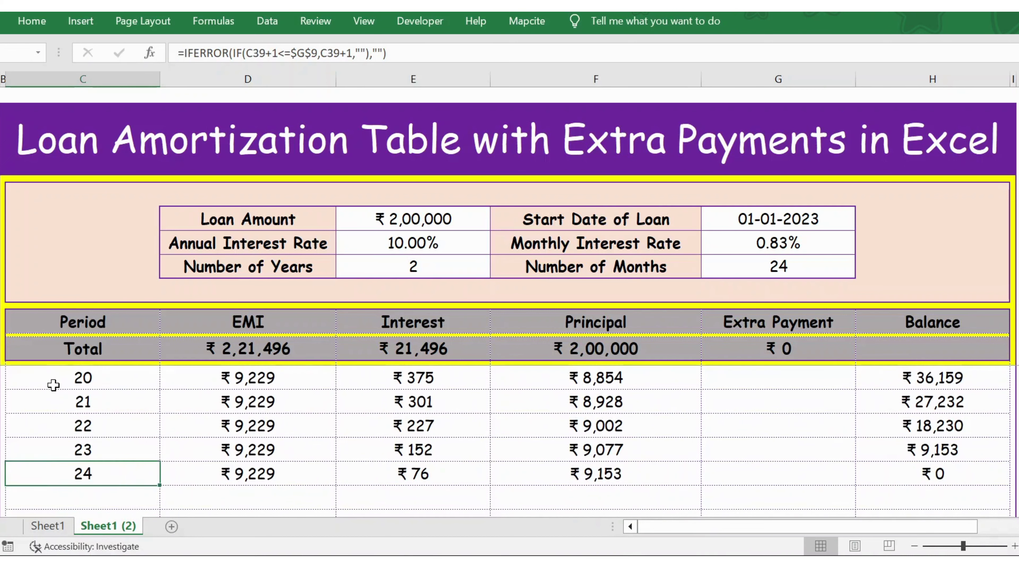
pyautogui.press('Right')
pyautogui.hotkey('ctrl', 'Up')
pyautogui.press('Up')
pyautogui.press('Up')
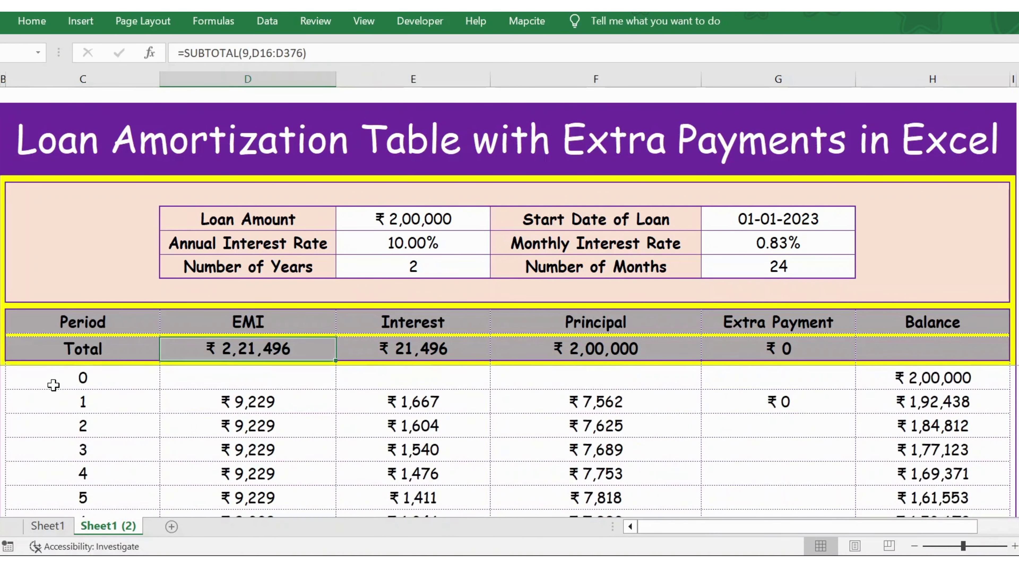
pyautogui.press('Down')
pyautogui.press('Up')
pyautogui.press('Down')
pyautogui.press('Down')
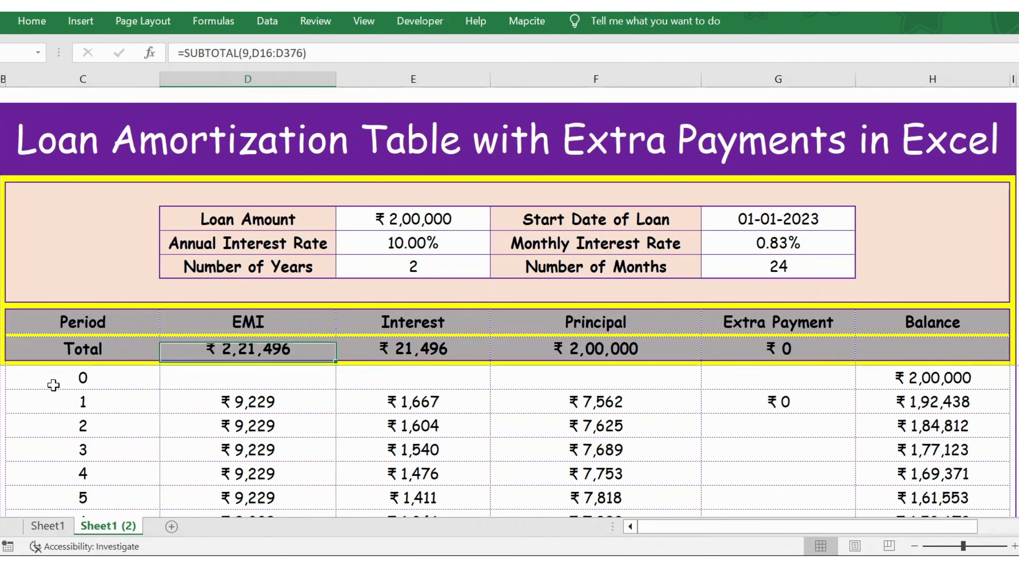
pyautogui.press('Down')
pyautogui.press('Down')
pyautogui.press('Down')
pyautogui.press('Down')
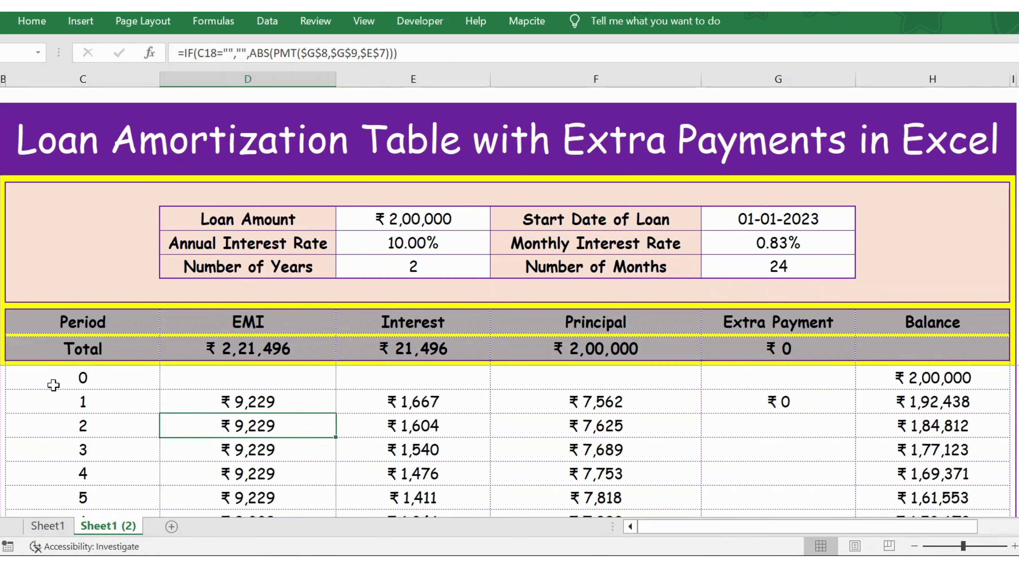
pyautogui.press('Down')
pyautogui.press('Down')
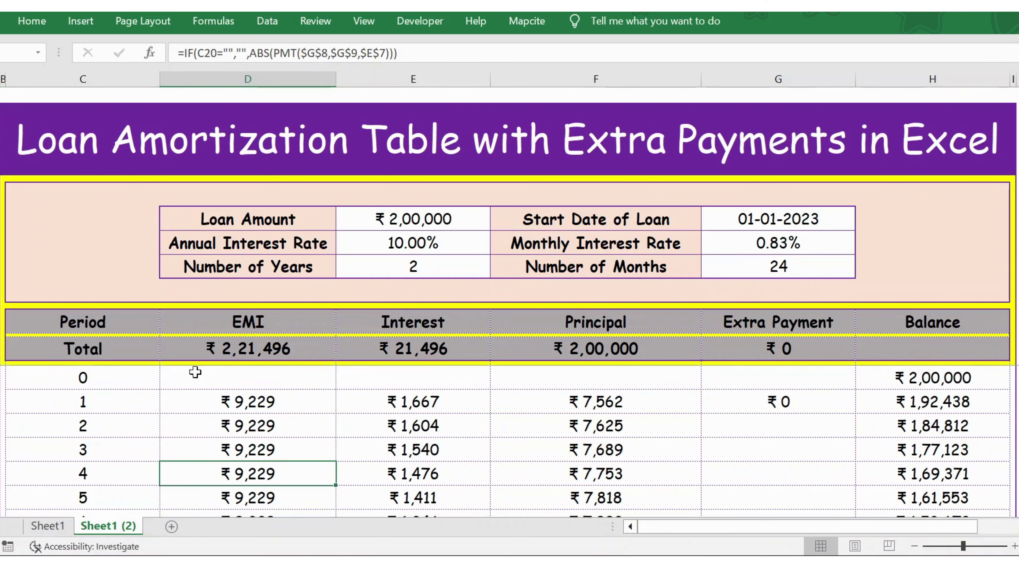
pyautogui.click(397, 323)
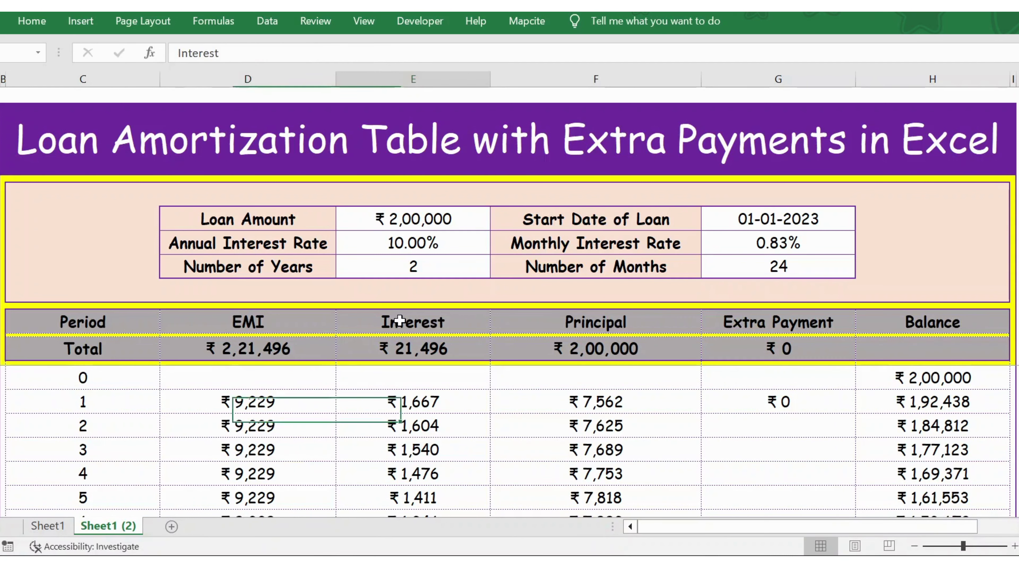
pyautogui.click(262, 400)
pyautogui.click(421, 402)
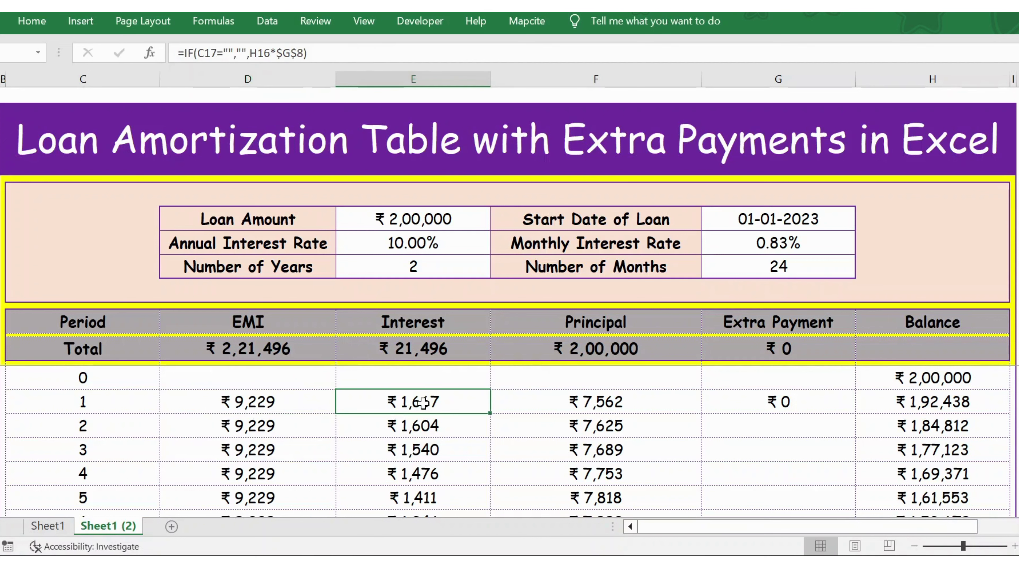
pyautogui.click(616, 322)
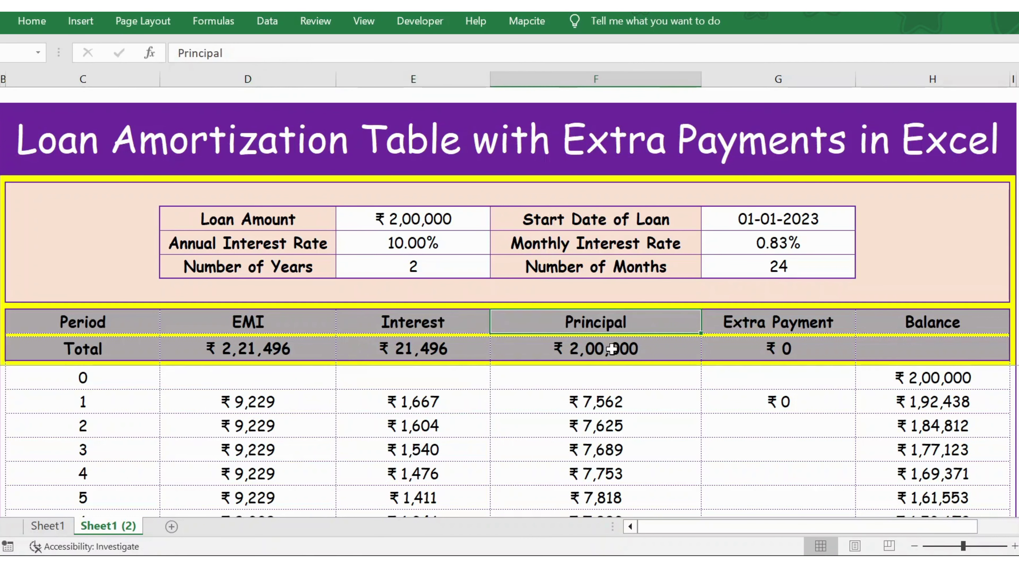
pyautogui.click(588, 401)
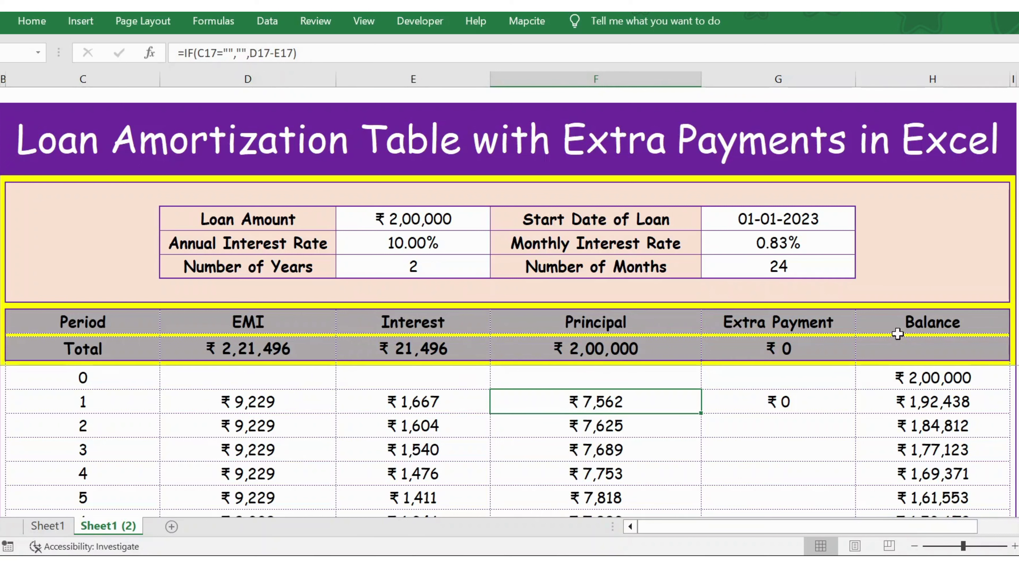
pyautogui.click(937, 322)
pyautogui.press('Down')
pyautogui.press('Down')
pyautogui.press('Down')
pyautogui.press('Down')
pyautogui.press('Down')
pyautogui.press('Down')
pyautogui.press('Down')
pyautogui.press('Down')
pyautogui.press('Down')
pyautogui.press('Down')
pyautogui.press('Down')
pyautogui.press('Down')
pyautogui.press('Down')
pyautogui.press('Down')
pyautogui.press('Down')
pyautogui.press('Down')
pyautogui.press('Down')
pyautogui.press('Down')
pyautogui.press('Down')
pyautogui.press('Down')
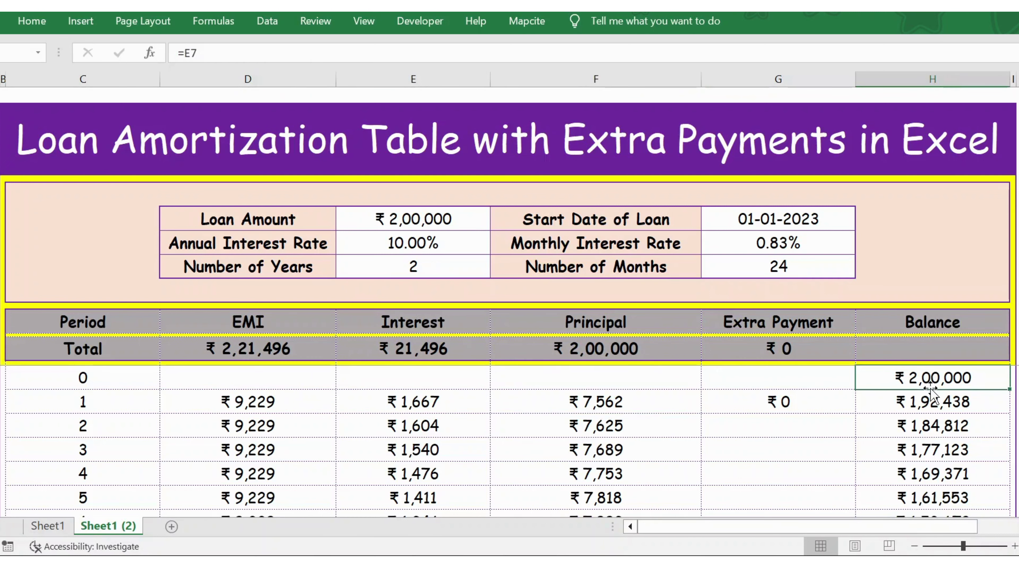
pyautogui.press('Down')
pyautogui.press('Down')
pyautogui.press('Down')
pyautogui.press('Down')
pyautogui.press('Down')
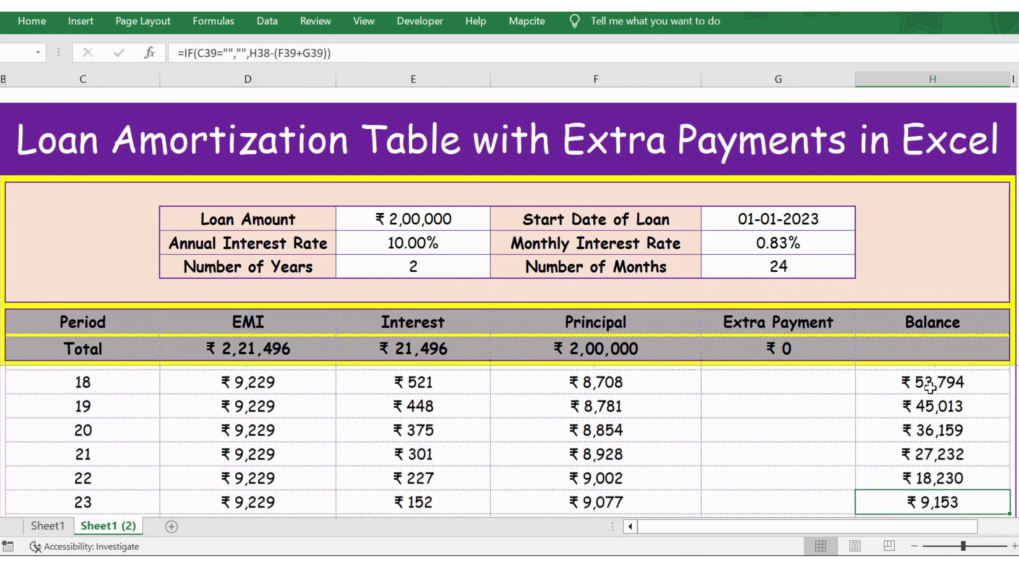
pyautogui.press('Up')
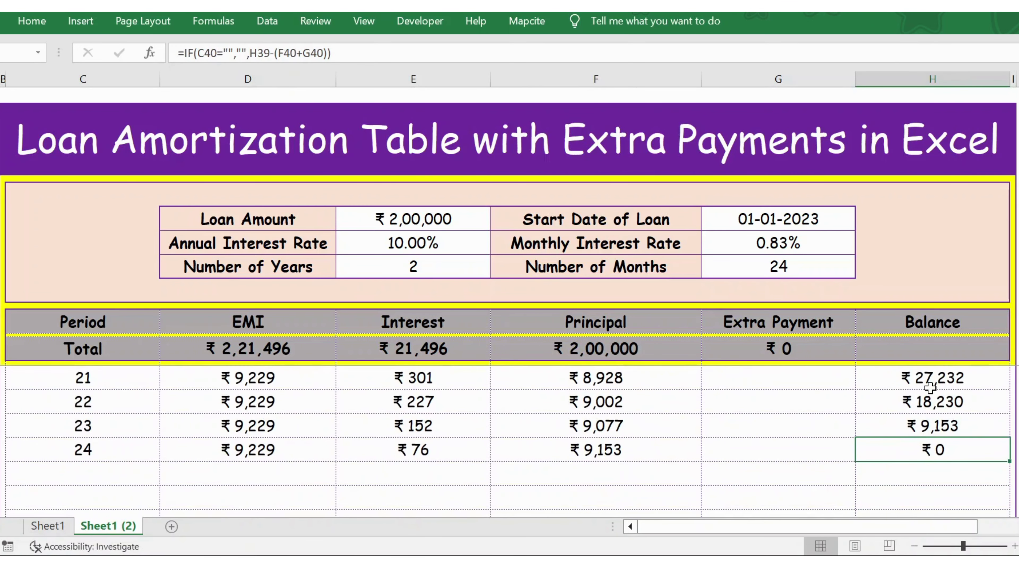
pyautogui.click(434, 263)
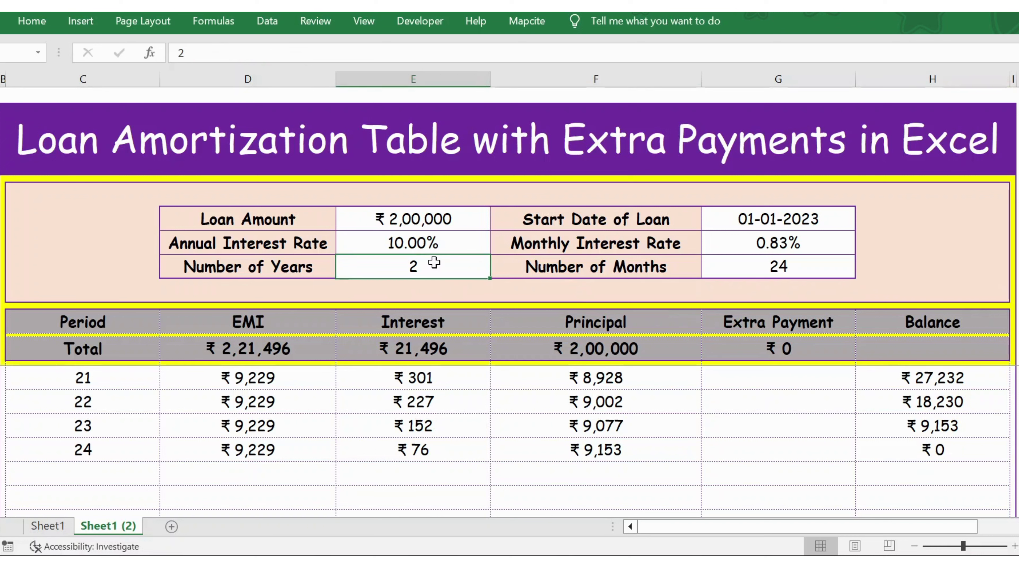
# Step: Change the Loan Amount to 2000000
pyautogui.click(424, 222)
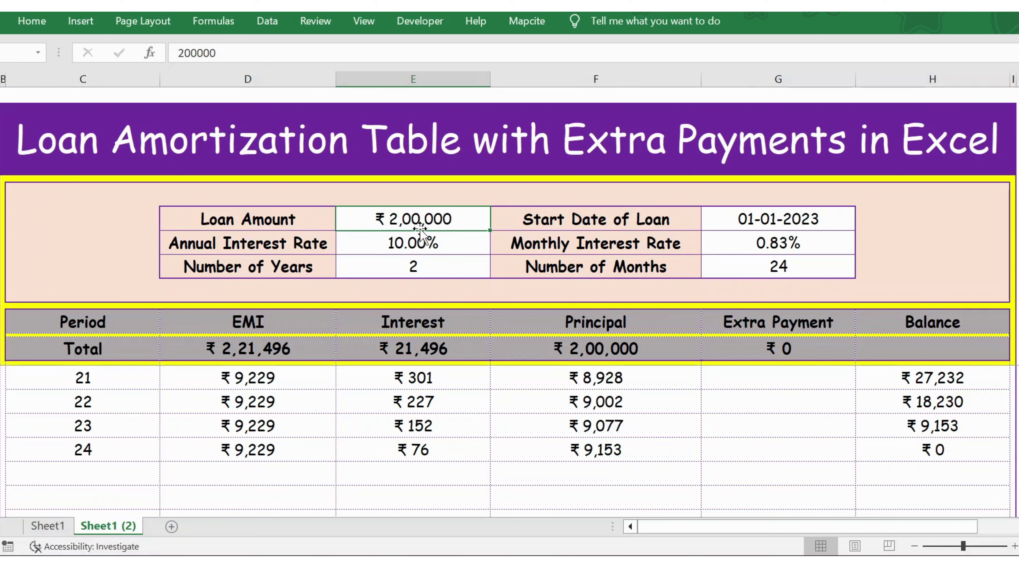
pyautogui.doubleClick(467, 228)
pyautogui.press('BackSpace')
pyautogui.press('BackSpace')
pyautogui.press('BackSpace')
pyautogui.press('BackSpace')
pyautogui.press('BackSpace')
pyautogui.press('BackSpace')
pyautogui.write('200000')
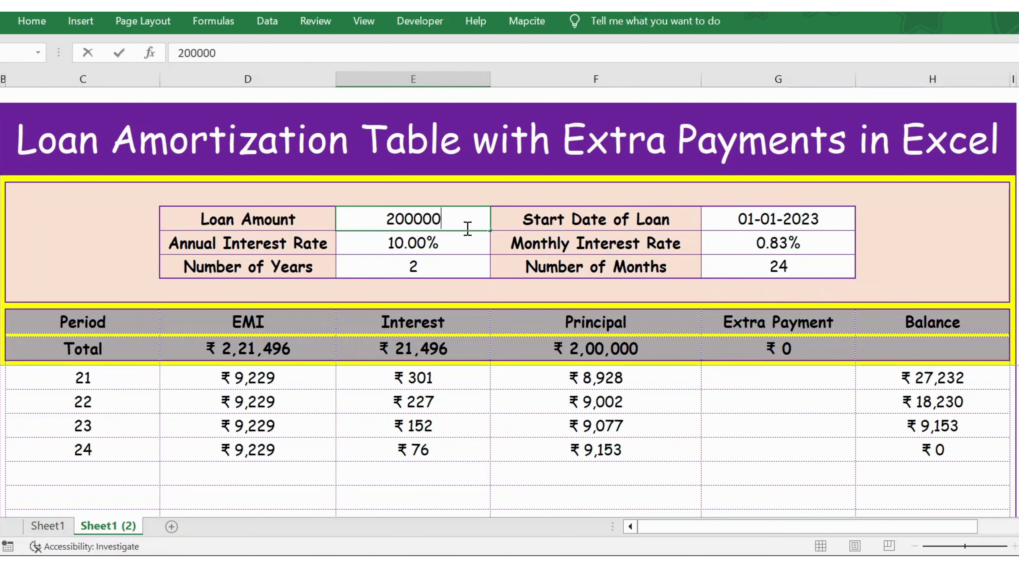
pyautogui.write('0')
pyautogui.press('Return')
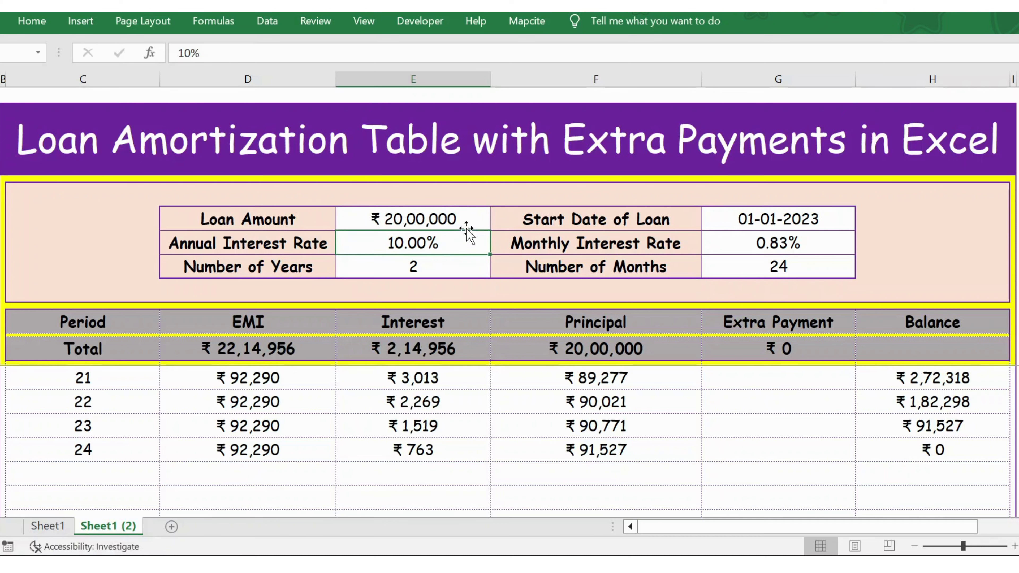
# Step: Change the Number of Years to 30 after checking the last-period row
pyautogui.click(409, 265)
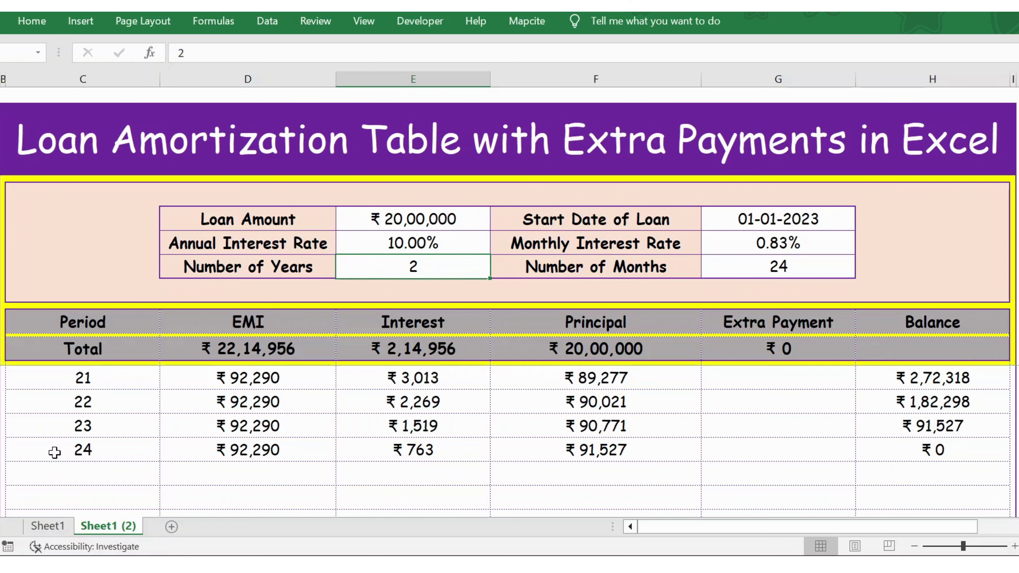
pyautogui.click(82, 452)
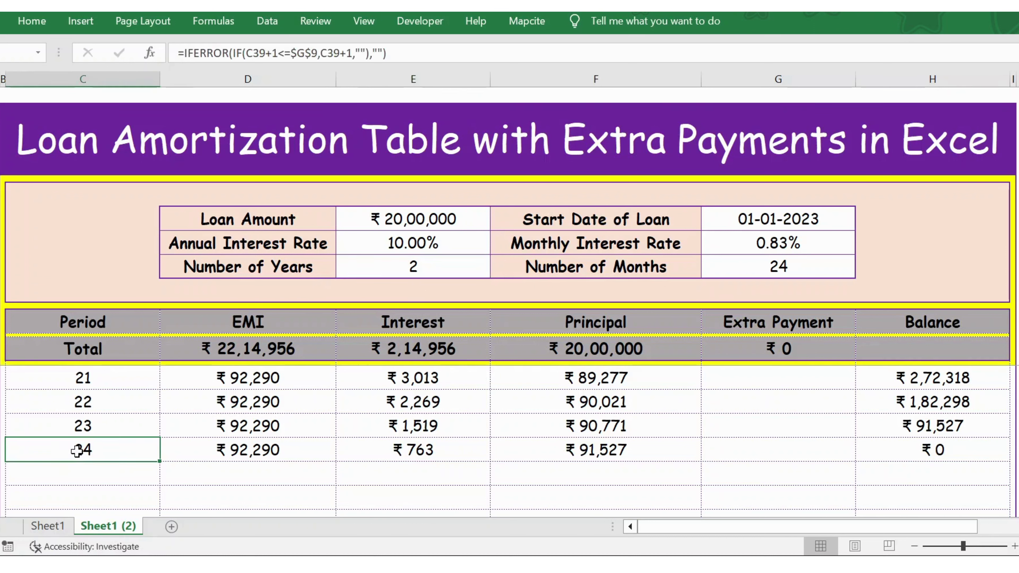
pyautogui.click(77, 468)
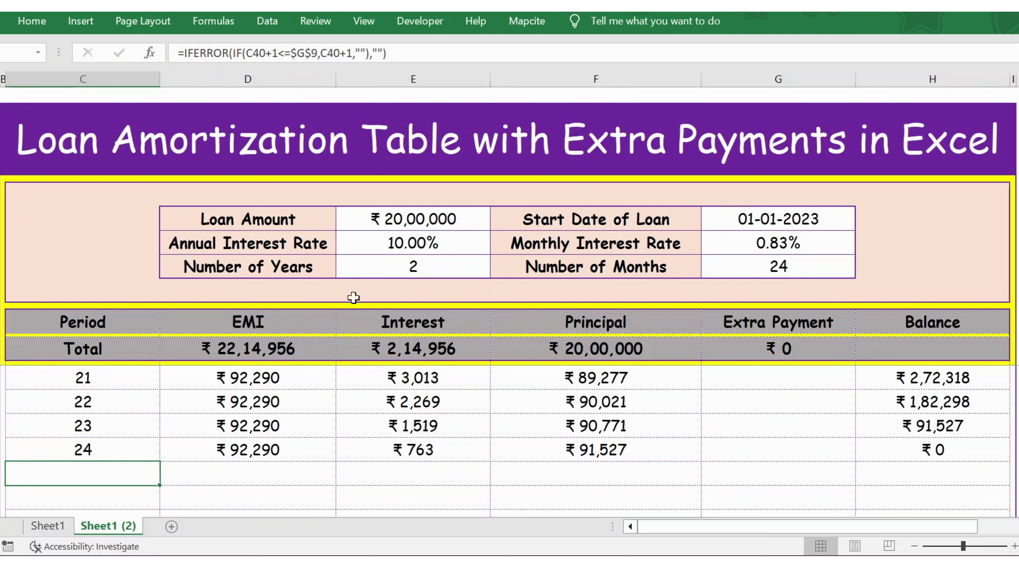
pyautogui.click(379, 267)
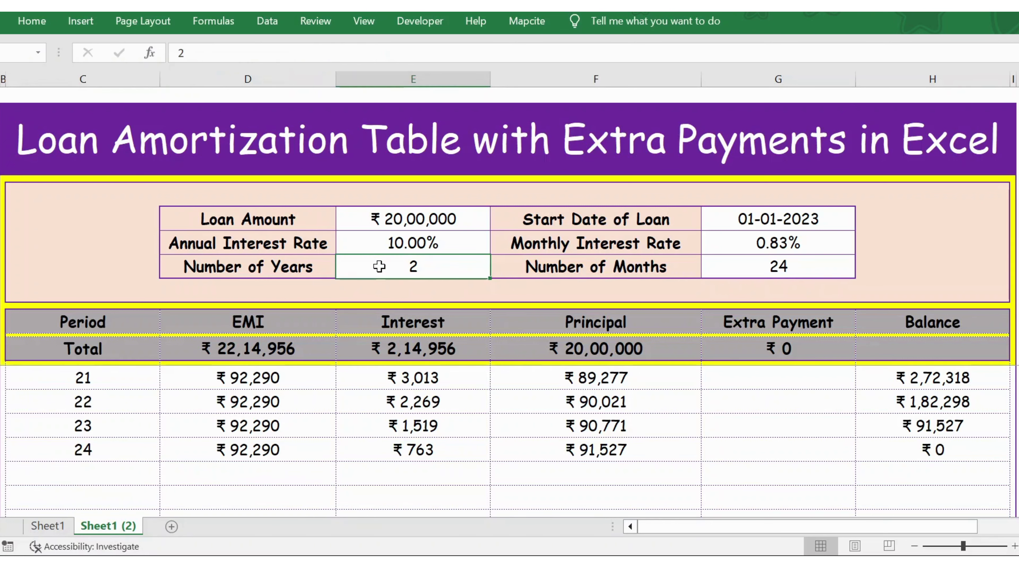
pyautogui.write('30')
pyautogui.press('Tab')
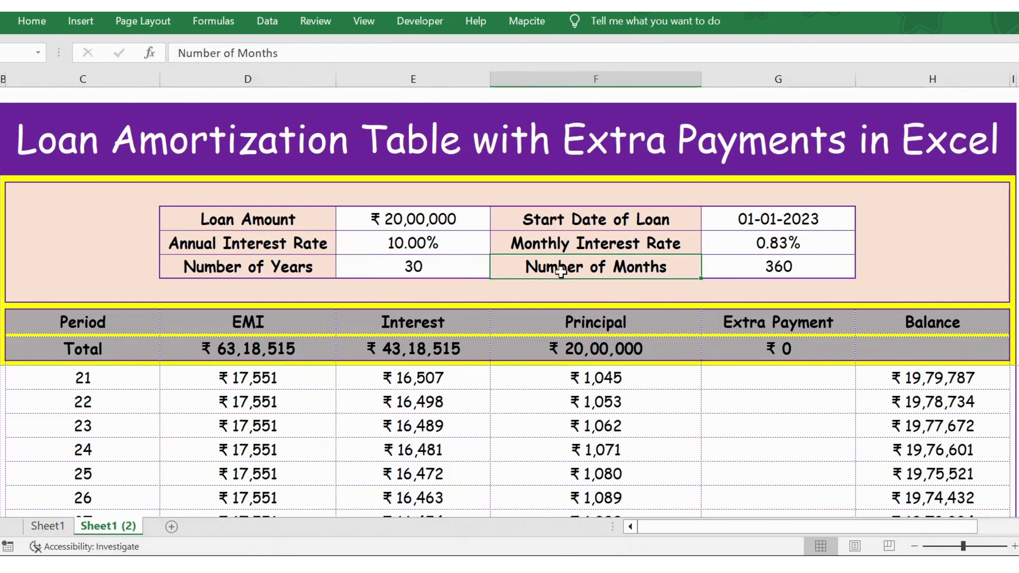
# Step: Confirm the schedule now ends at period 360 with a ₹0 balance
pyautogui.click(113, 385)
pyautogui.hotkey('ctrl', 'Down')
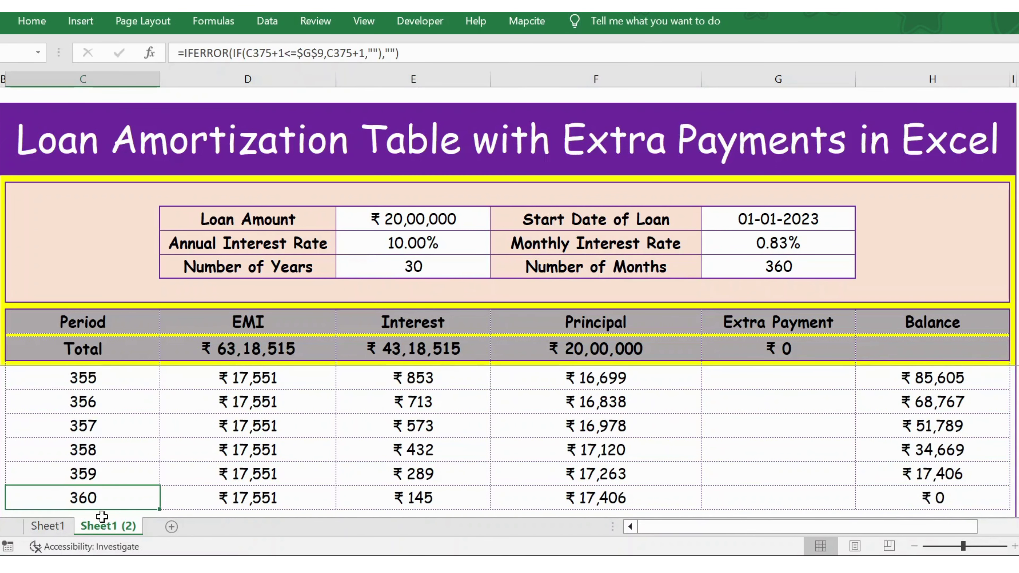
pyautogui.click(902, 502)
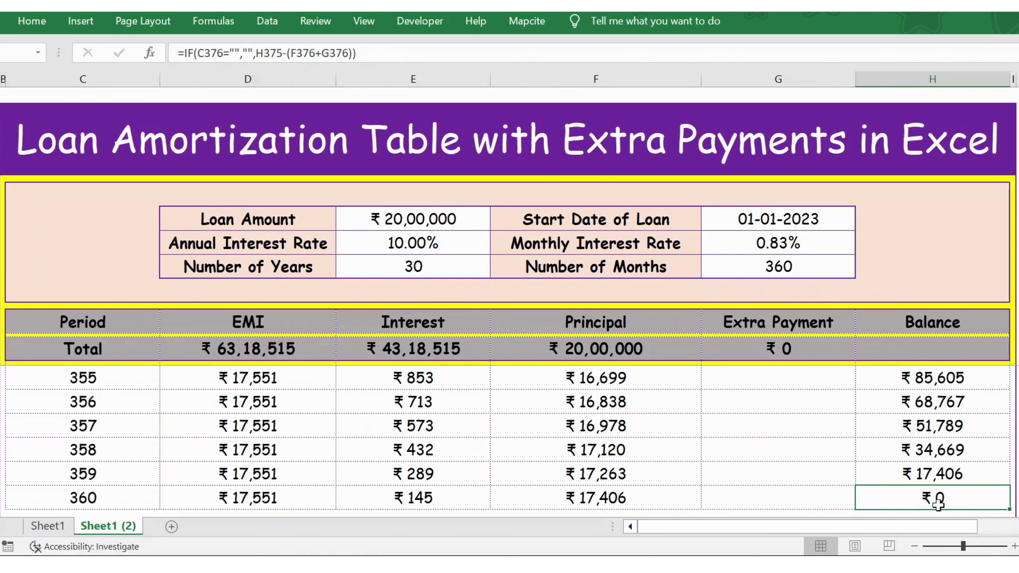
# Step: Set the Number of Years back to 2
pyautogui.click(426, 266)
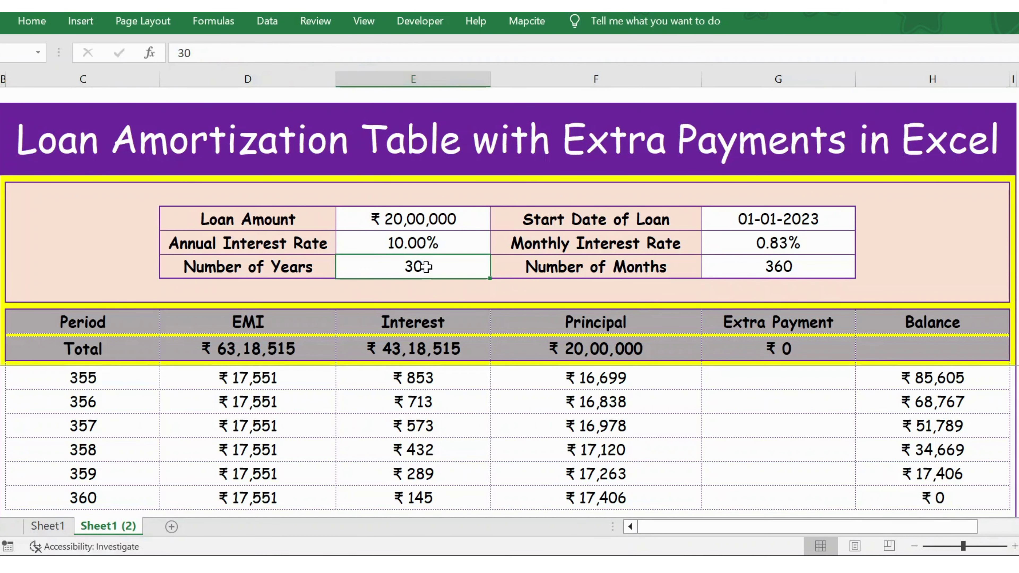
pyautogui.doubleClick(426, 266)
pyautogui.press('BackSpace')
pyautogui.press('BackSpace')
pyautogui.write('2')
pyautogui.press('Tab')
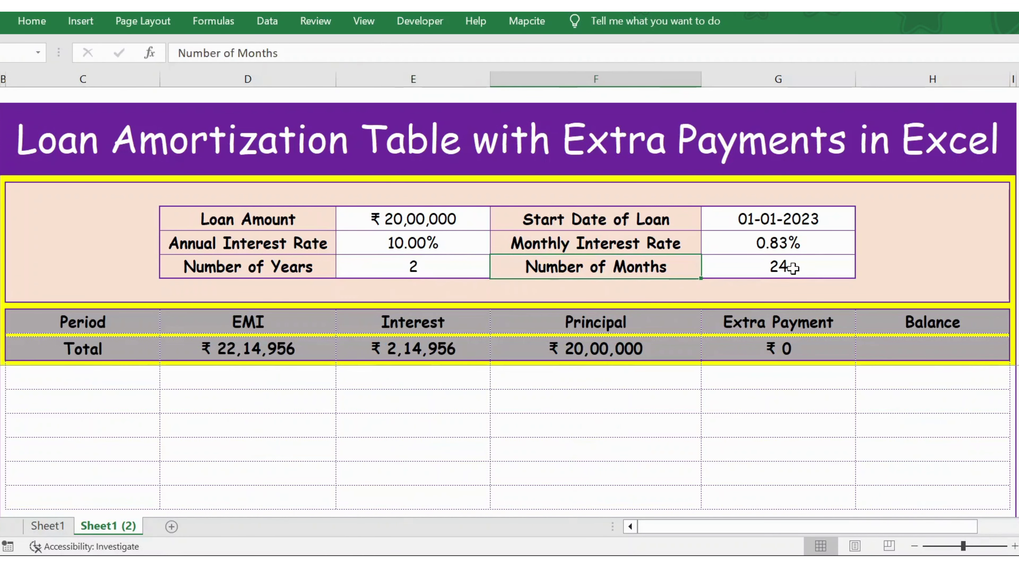
# Step: Browse the Principal and Extra Payment columns, settling on period 6's Extra Payment cell
pyautogui.click(537, 387)
pyautogui.hotkey('ctrl', 'Up')
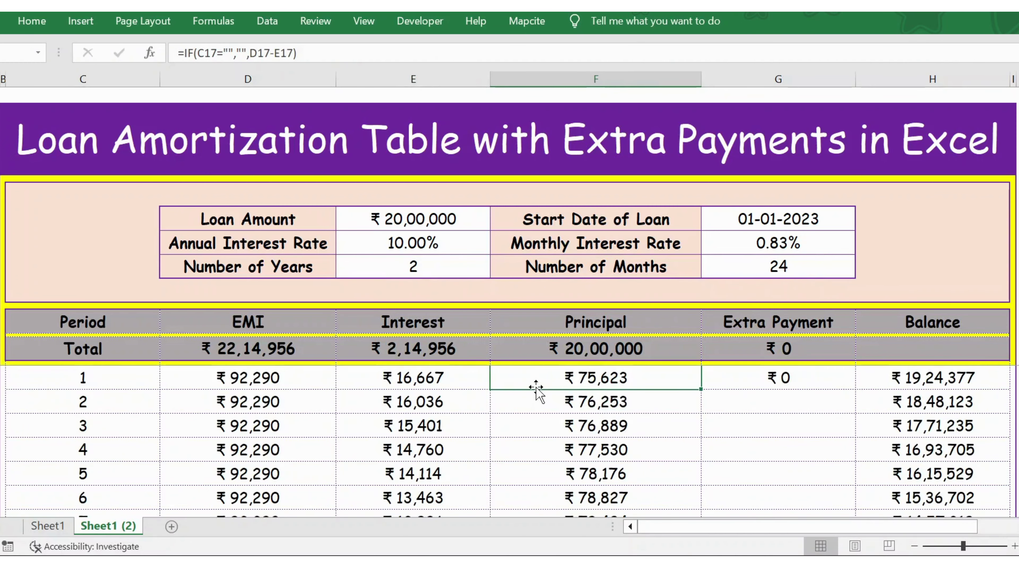
pyautogui.press('Down')
pyautogui.press('Down')
pyautogui.press('Down')
pyautogui.press('Down')
pyautogui.press('Down')
pyautogui.press('Down')
pyautogui.press('Down')
pyautogui.press('Down')
pyautogui.press('Down')
pyautogui.press('Down')
pyautogui.press('Down')
pyautogui.press('Down')
pyautogui.press('Right')
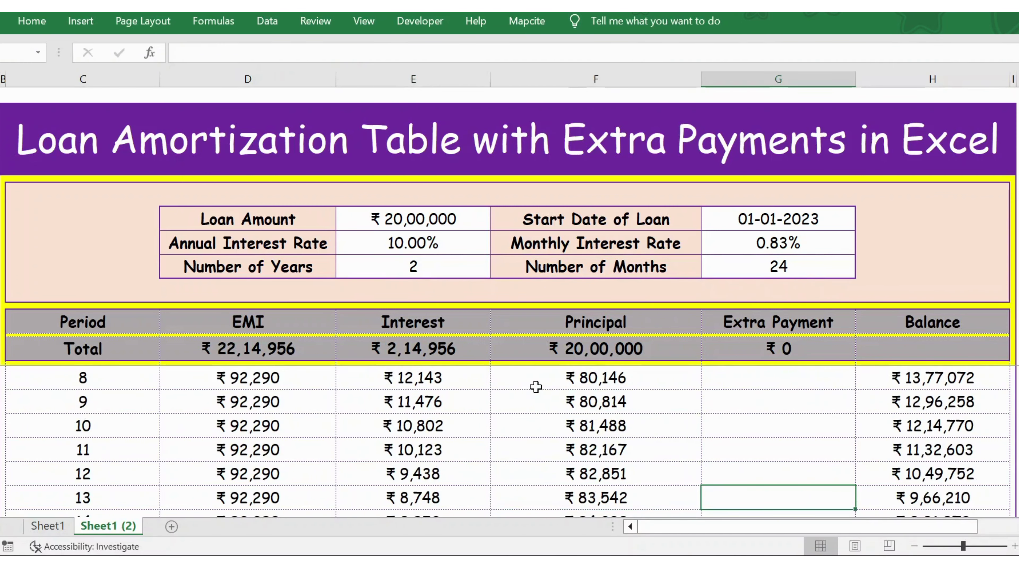
pyautogui.press('Up')
pyautogui.press('Up')
pyautogui.press('Up')
pyautogui.press('Up')
pyautogui.press('Up')
pyautogui.press('Up')
pyautogui.press('Up')
pyautogui.press('Up')
pyautogui.press('Up')
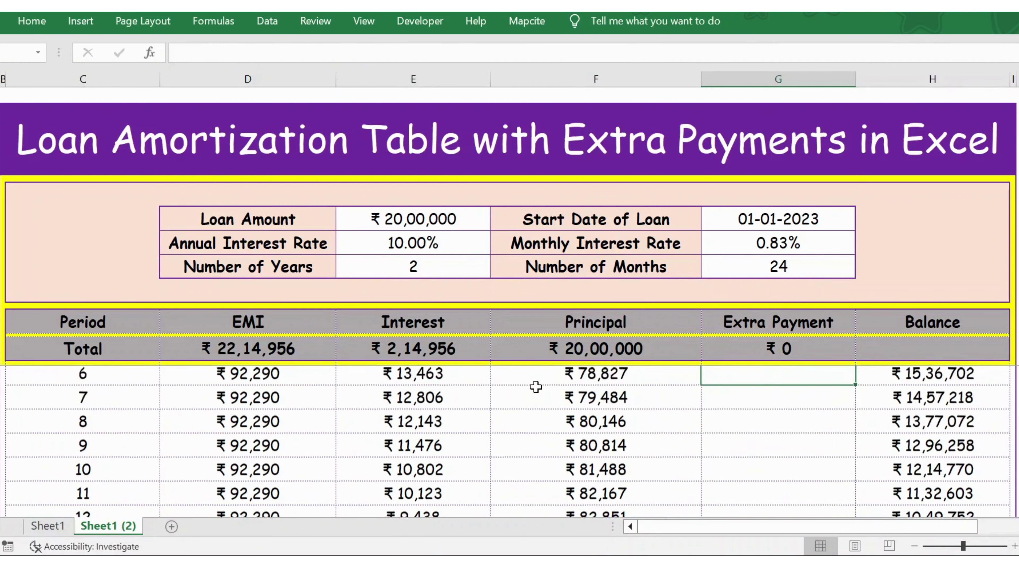
pyautogui.press('Down')
pyautogui.press('Down')
pyautogui.press('Down')
pyautogui.press('Up')
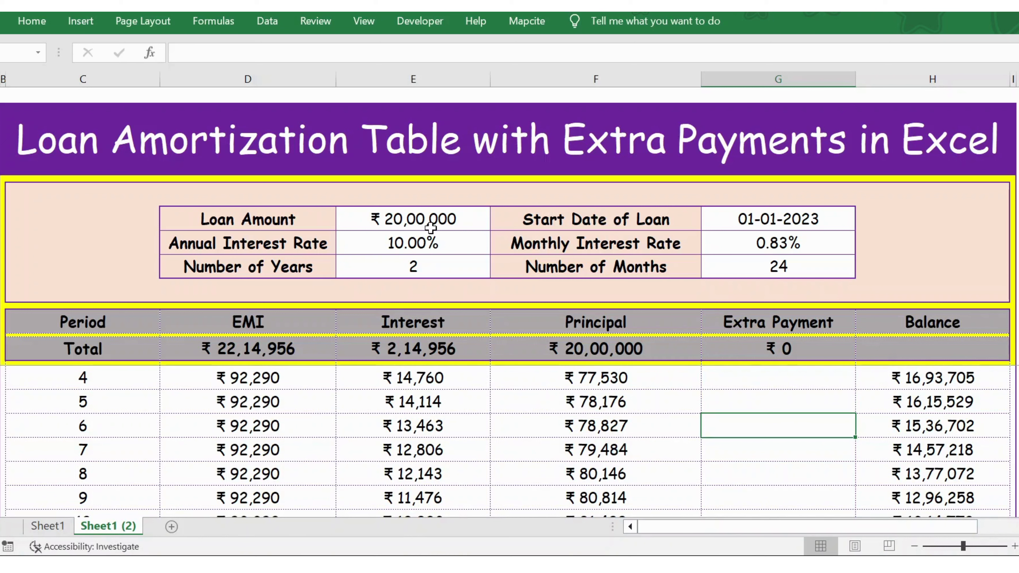
# Step: Restore the Loan Amount to ₹2,00,000, dropping the EMI to ₹9,229
pyautogui.click(423, 221)
pyautogui.write('200000')
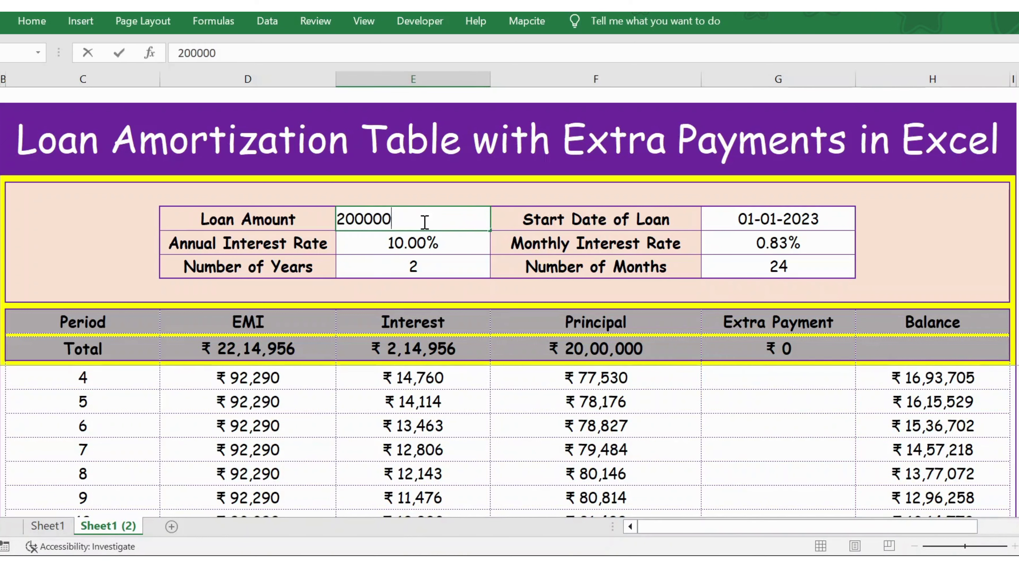
pyautogui.press('Tab')
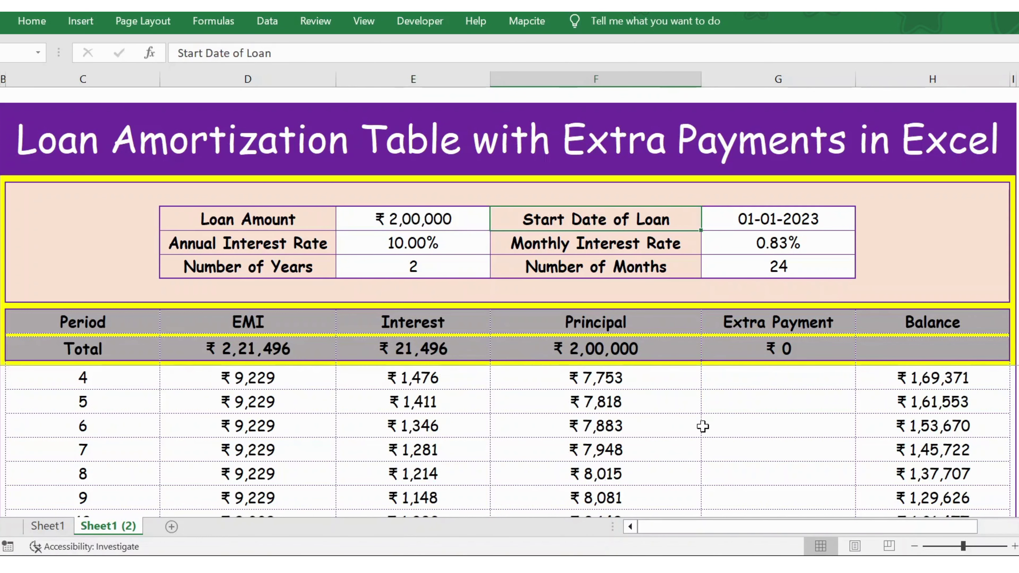
pyautogui.click(793, 441)
pyautogui.press('Up')
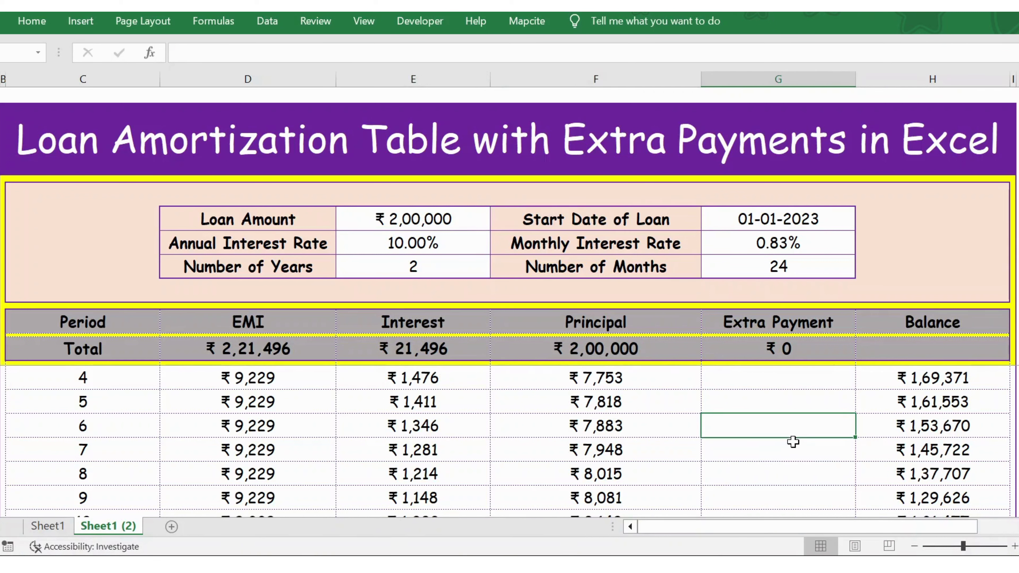
# Step: Enter a 50000 extra payment for period 6 and review the Balance formulas around it
pyautogui.write('50000')
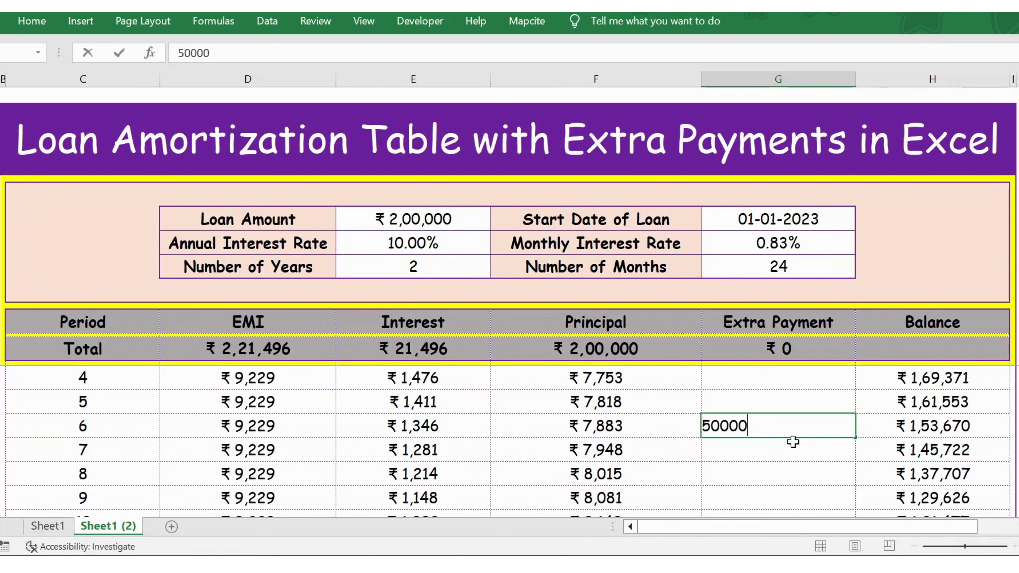
pyautogui.press('Return')
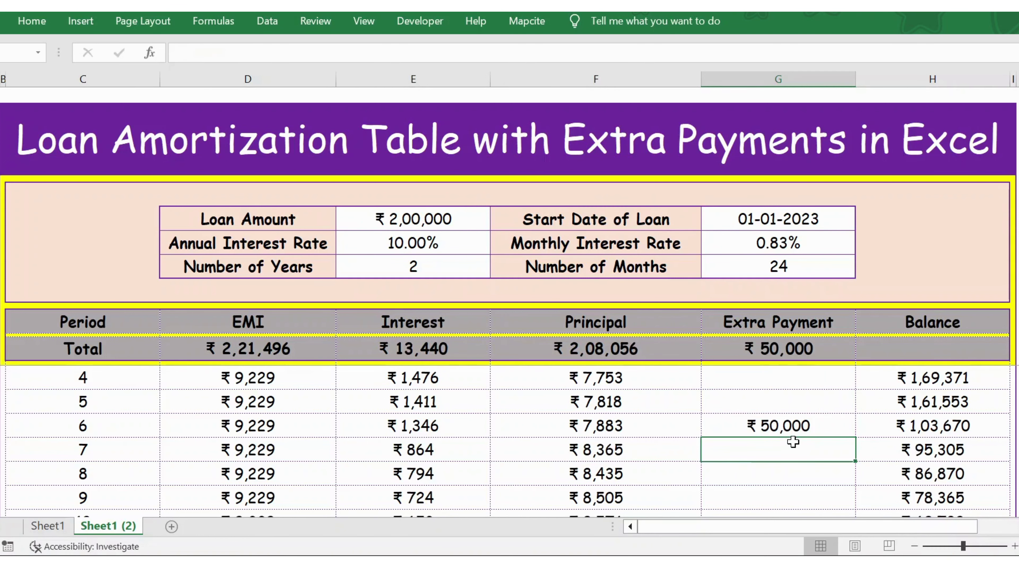
pyautogui.click(900, 427)
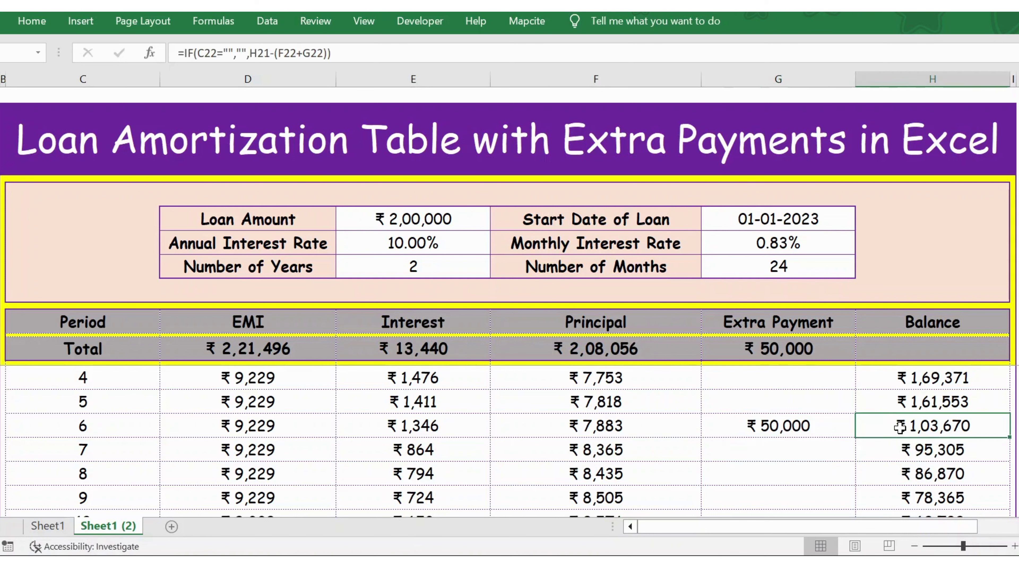
pyautogui.press('Left')
pyautogui.press('Right')
pyautogui.press('Up')
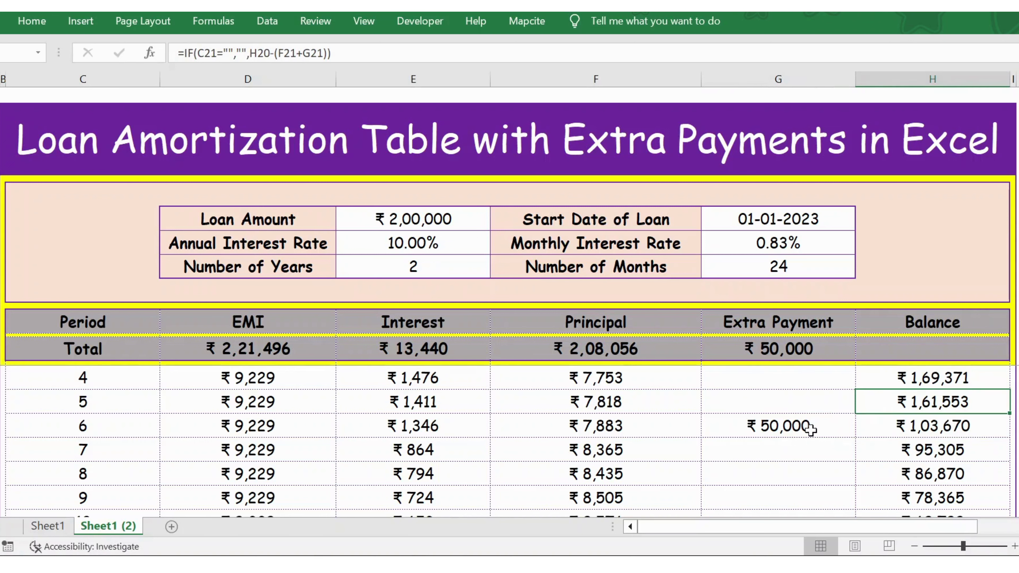
pyautogui.click(796, 426)
pyautogui.click(897, 426)
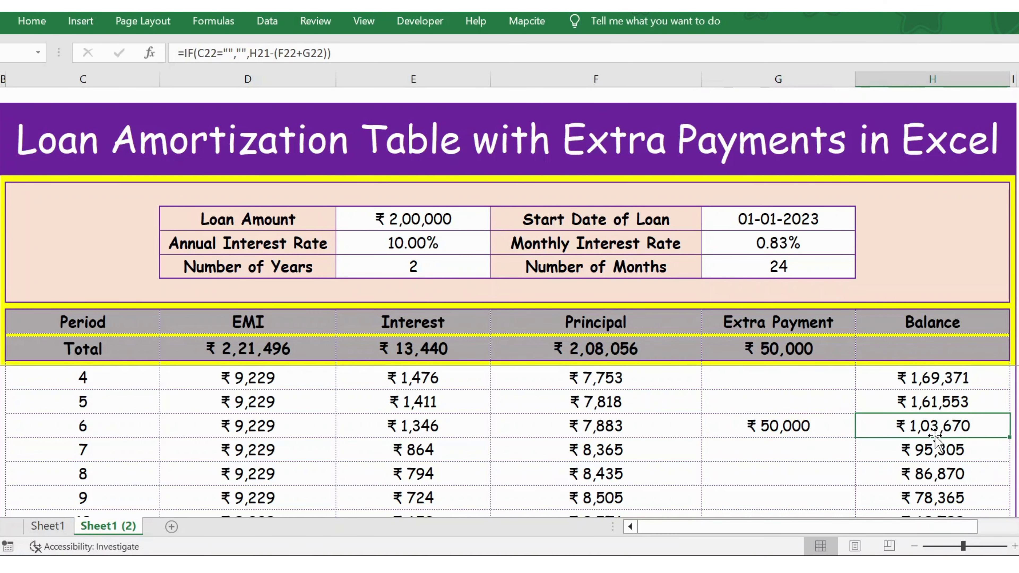
# Step: Inspect the balances for periods 16–18, selecting the period 17 and 18 rows
pyautogui.press('Down')
pyautogui.press('Down')
pyautogui.press('Down')
pyautogui.press('Down')
pyautogui.press('Down')
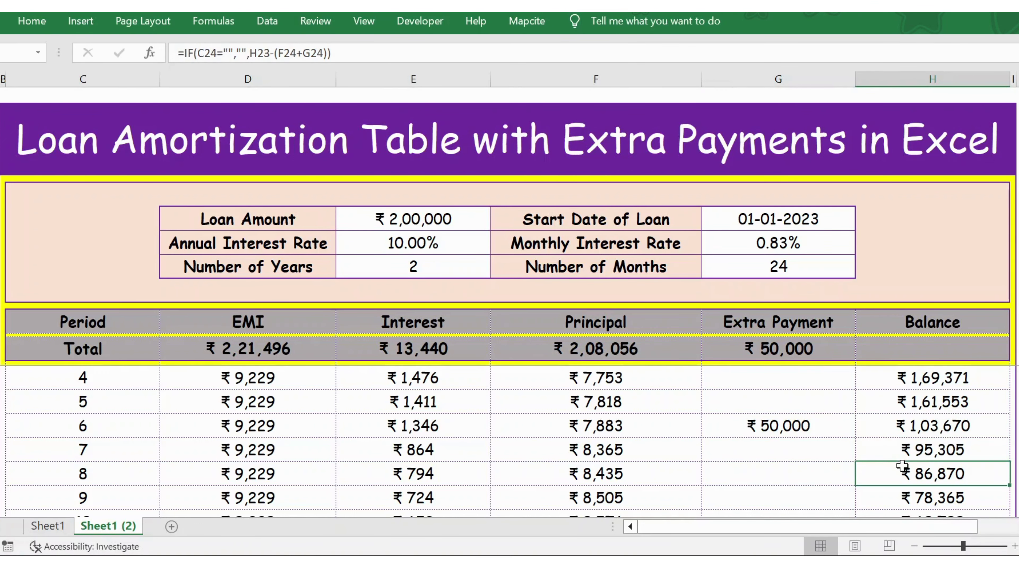
pyautogui.press('Down')
pyautogui.press('Down')
pyautogui.press('Down')
pyautogui.press('Down')
pyautogui.press('Down')
pyautogui.press('Down')
pyautogui.press('Down')
pyautogui.press('Down')
pyautogui.press('Down')
pyautogui.press('Down')
pyautogui.press('Down')
pyautogui.press('Down')
pyautogui.press('Down')
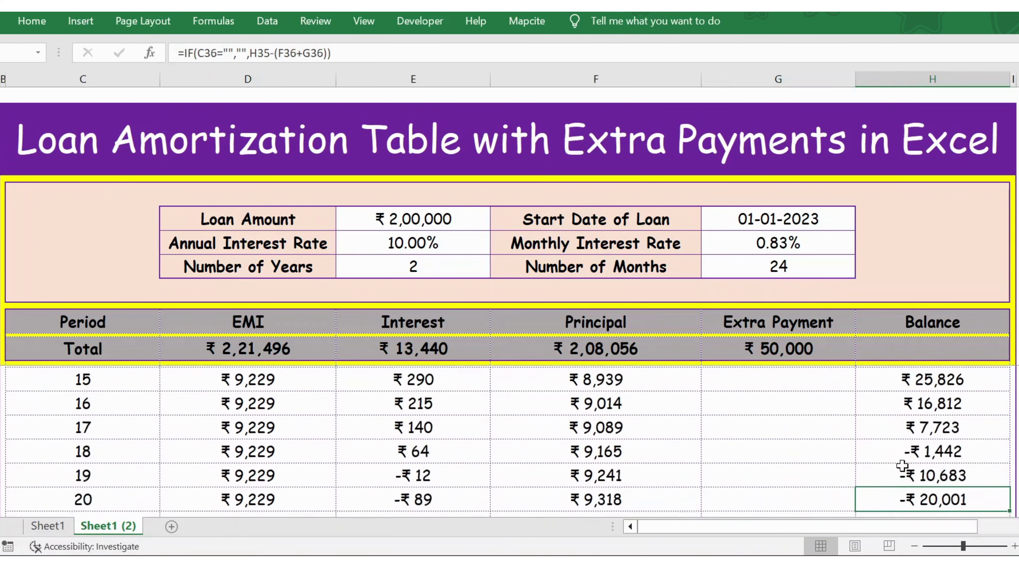
pyautogui.press('Down')
pyautogui.press('Up')
pyautogui.press('Up')
pyautogui.press('Up')
pyautogui.press('Up')
pyautogui.press('Up')
pyautogui.press('Up')
pyautogui.press('Up')
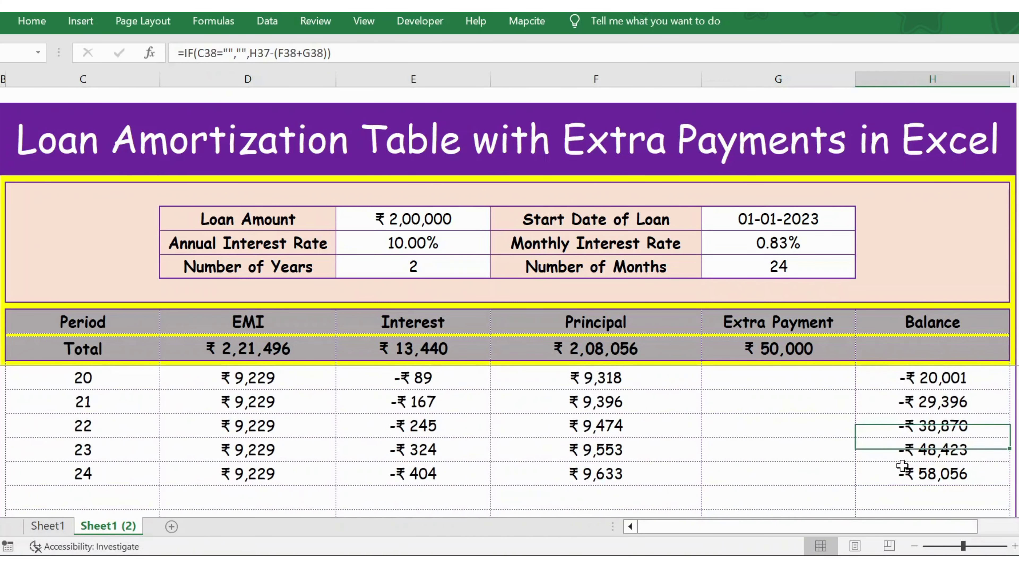
pyautogui.press('Up')
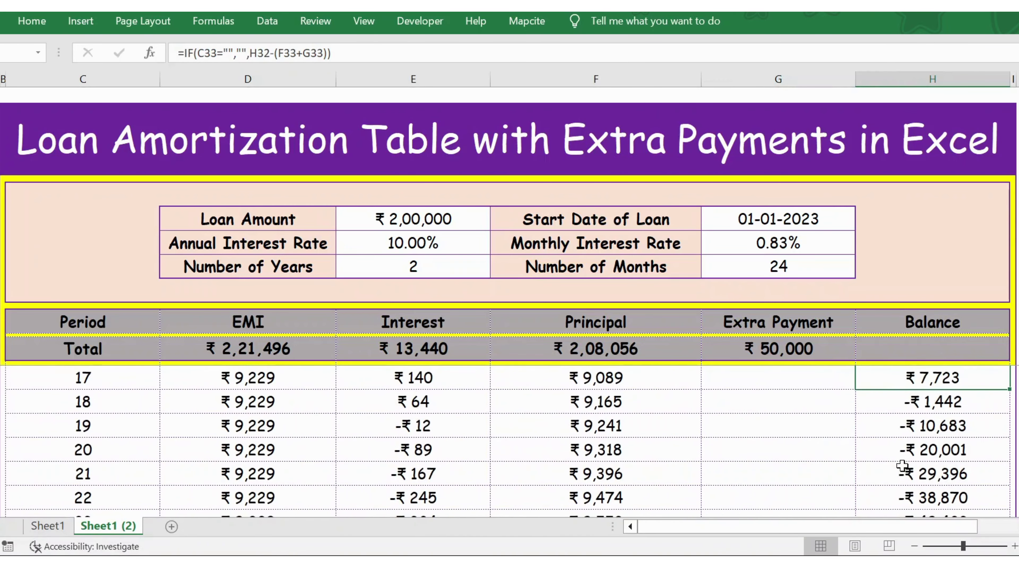
pyautogui.press('Up')
pyautogui.press('Down')
pyautogui.press('Down')
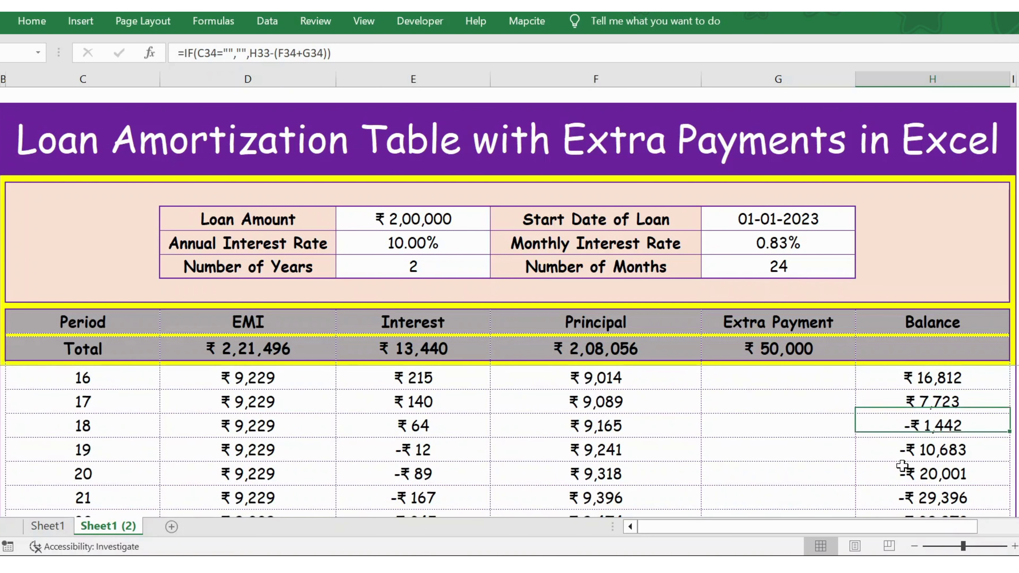
pyautogui.hotkey('shift', 'space')
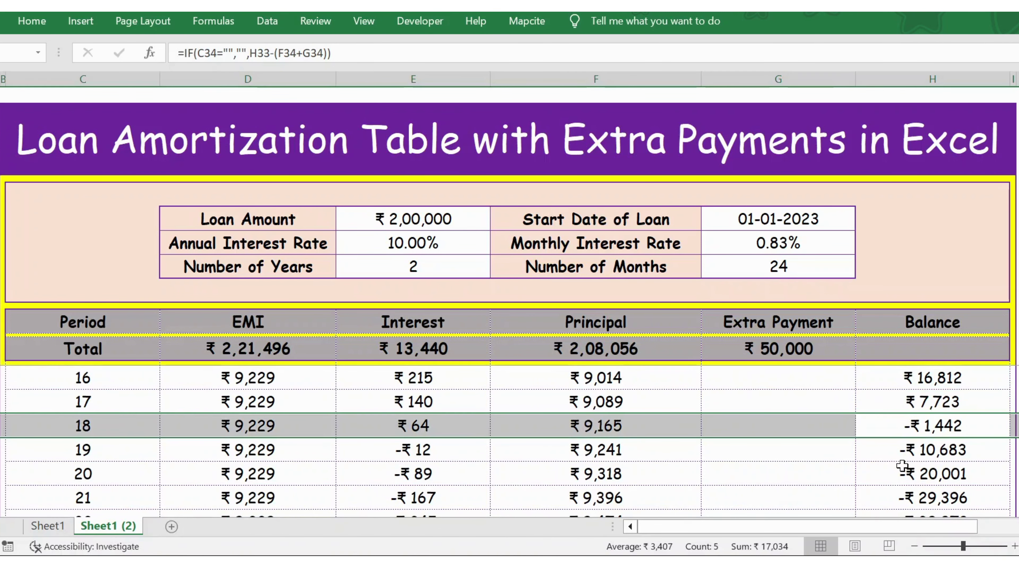
pyautogui.press('Up')
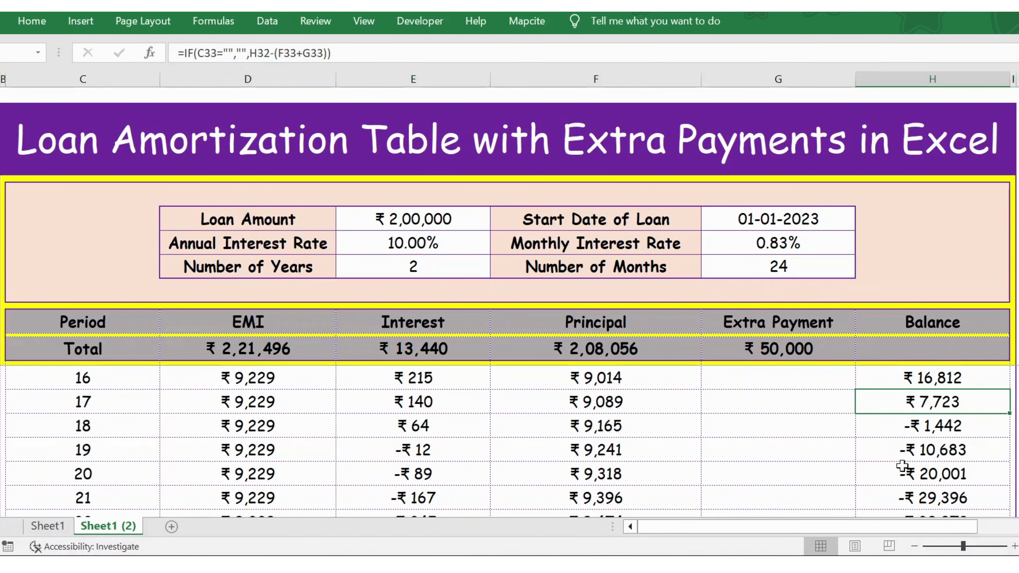
pyautogui.hotkey('shift', 'space')
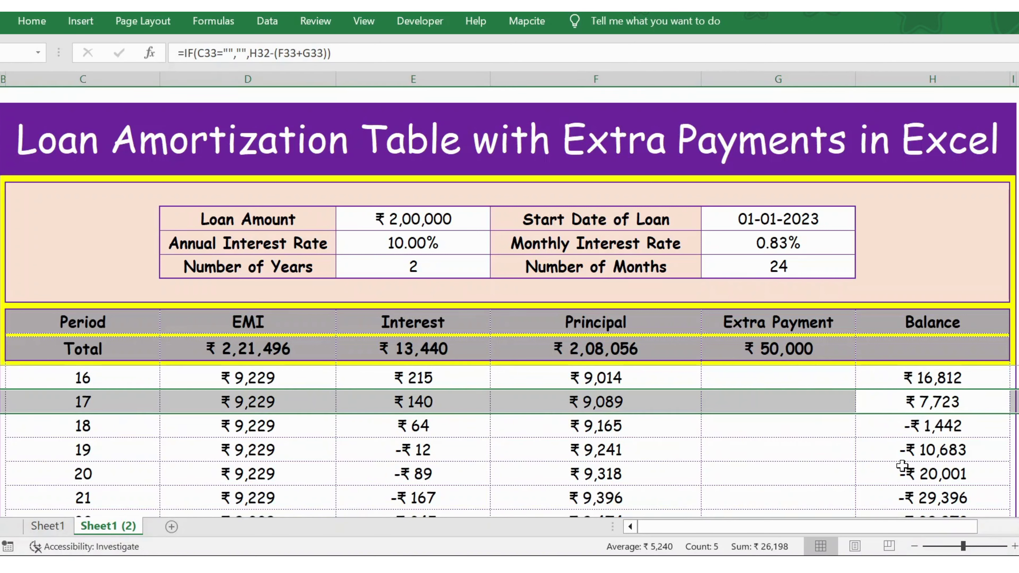
pyautogui.press('Down')
pyautogui.press('Up')
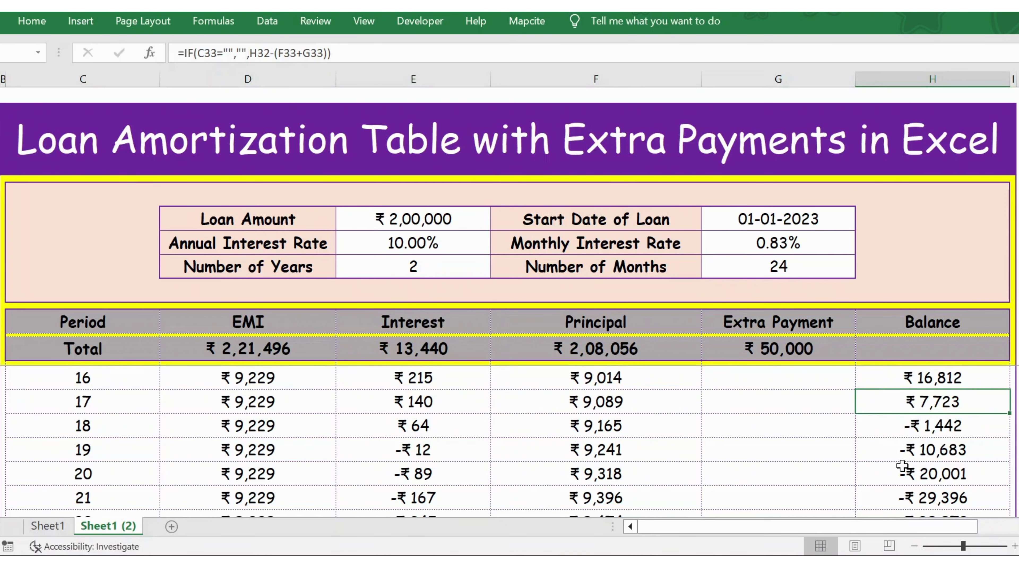
pyautogui.press('Down')
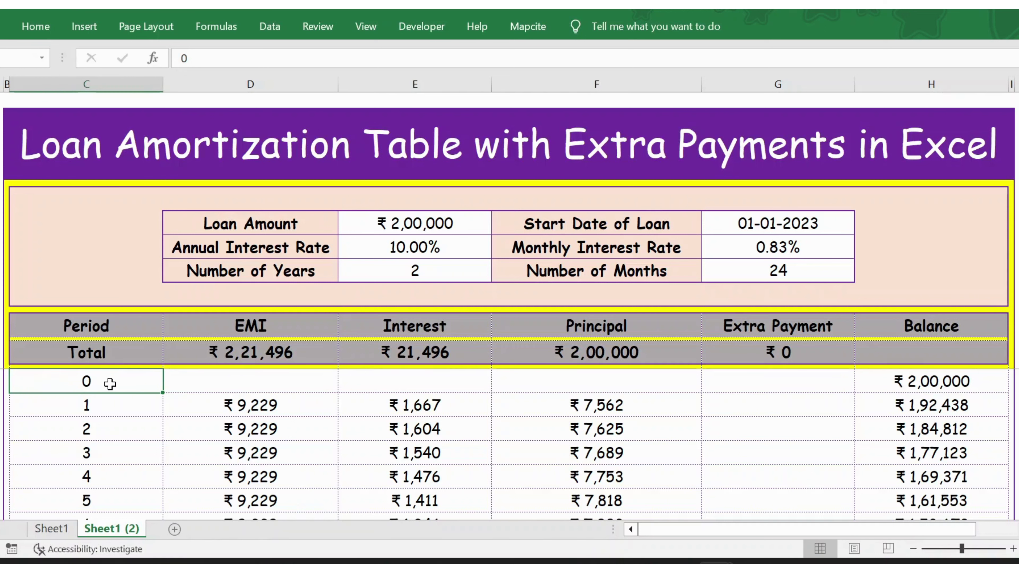
# Step: Link the period 0 balance in H16 to the loan amount with =E7
pyautogui.click(903, 375)
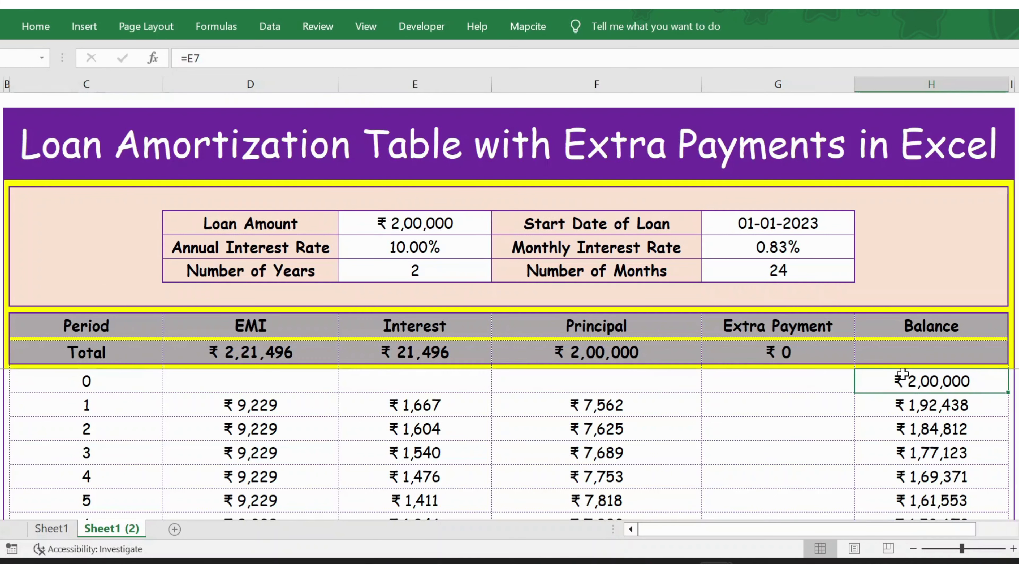
pyautogui.write('=')
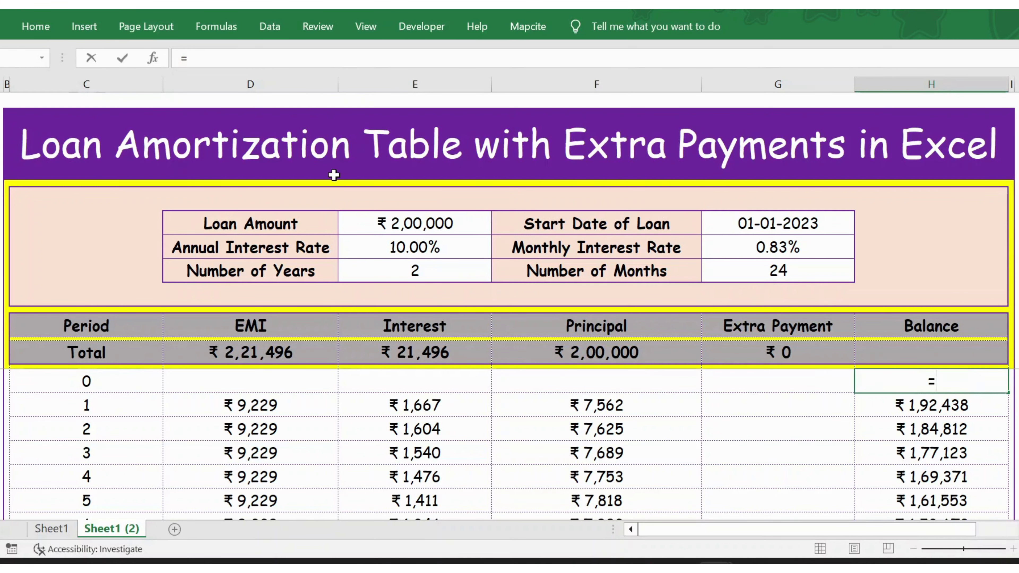
pyautogui.click(386, 227)
pyautogui.press('Return')
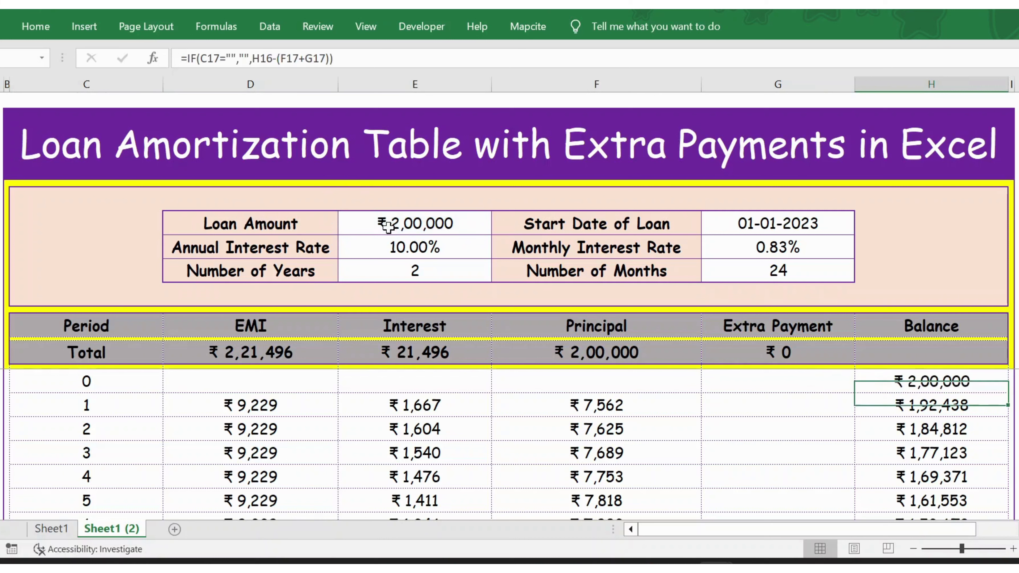
# Step: Enter =IF(C16+1<=$G$9,C16+1,"") as the period 1 formula in C17
pyautogui.click(69, 399)
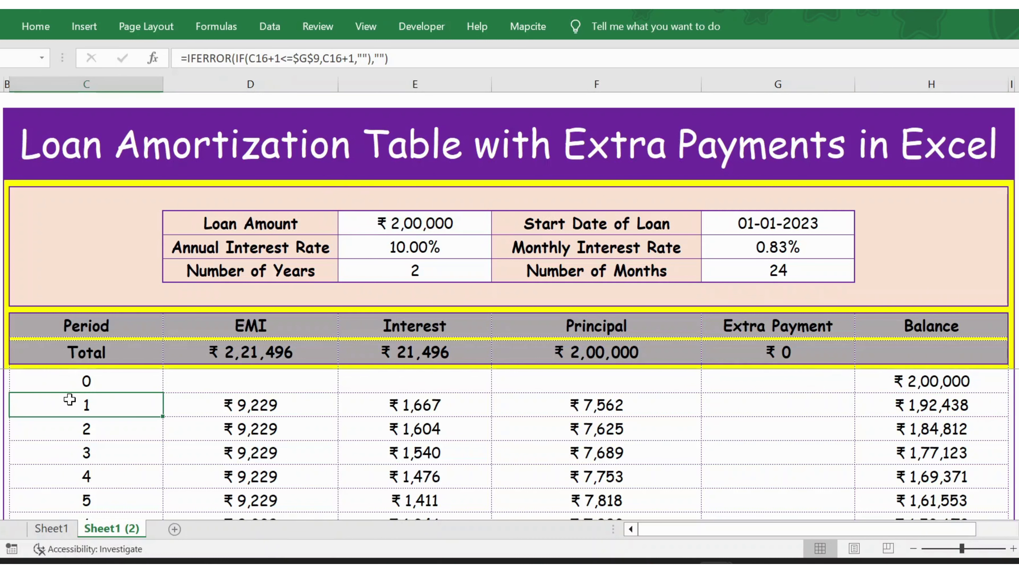
pyautogui.write('=')
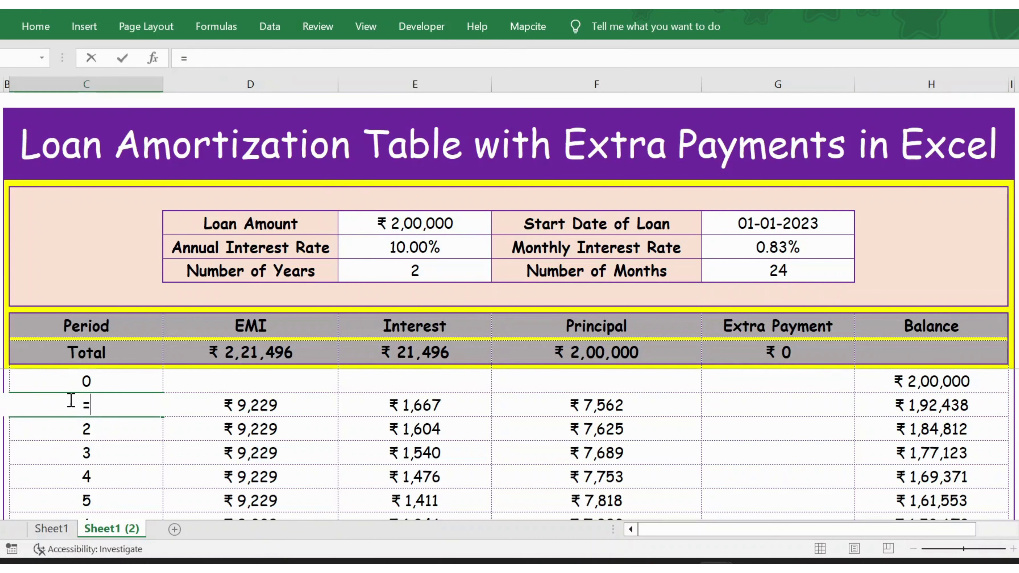
pyautogui.write('IF(')
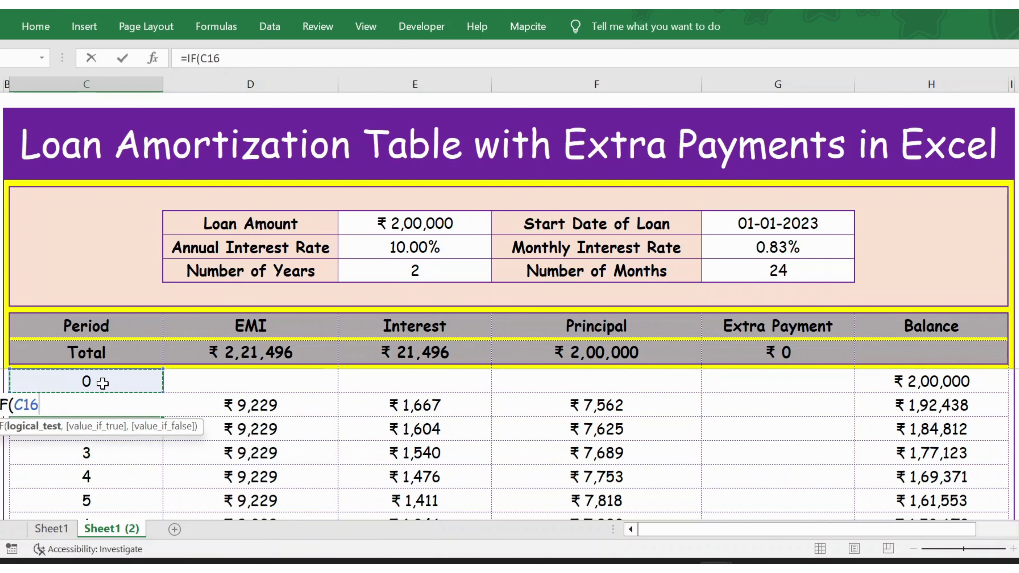
pyautogui.write('+1<=')
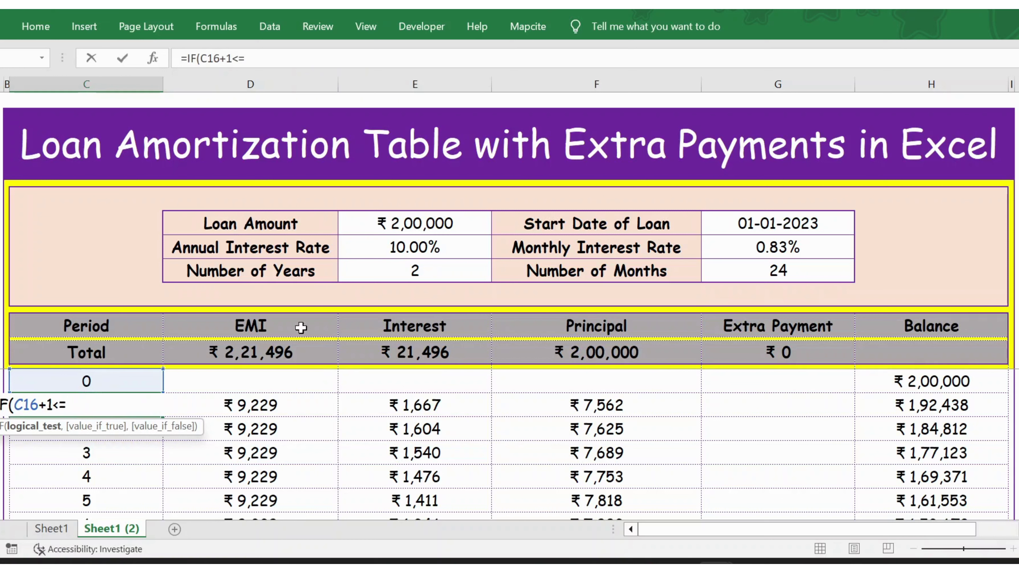
pyautogui.click(753, 269)
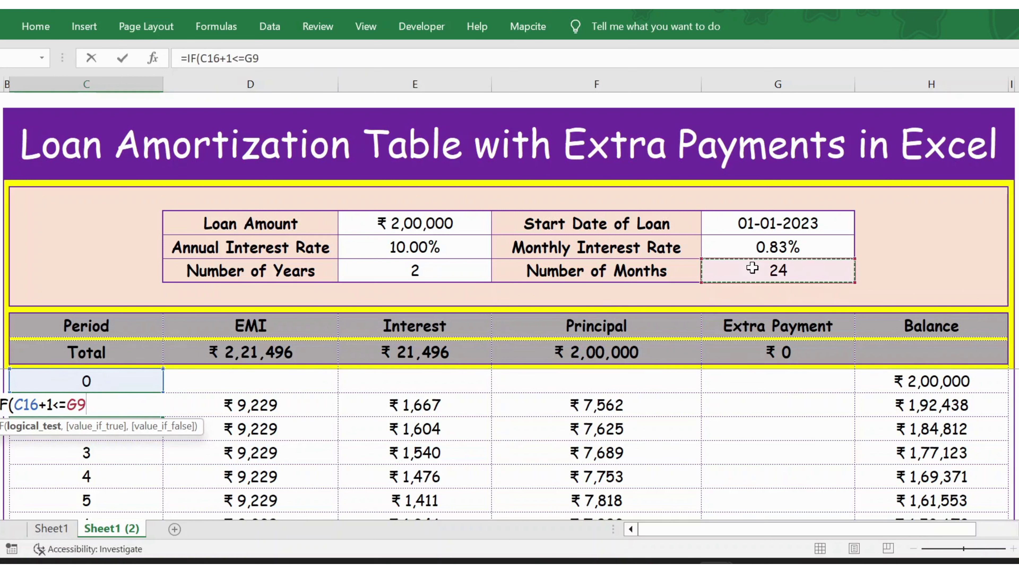
pyautogui.press('F4')
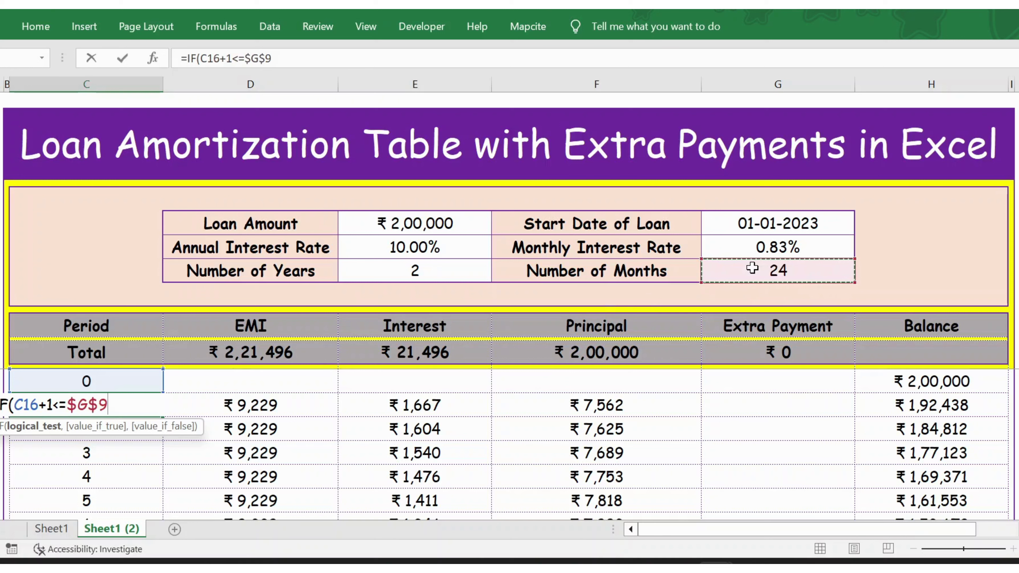
pyautogui.write(',')
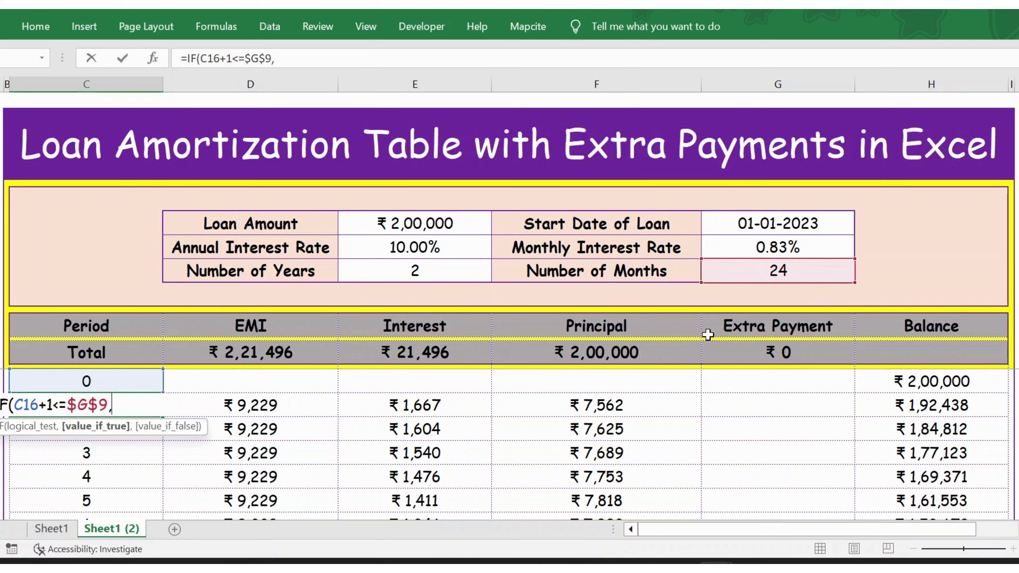
pyautogui.click(128, 384)
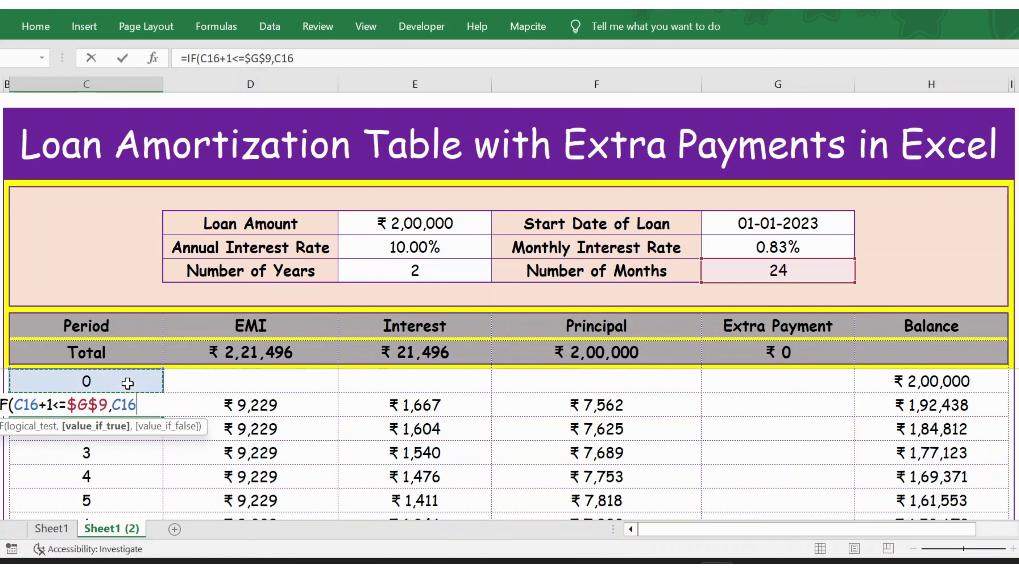
pyautogui.write('+1')
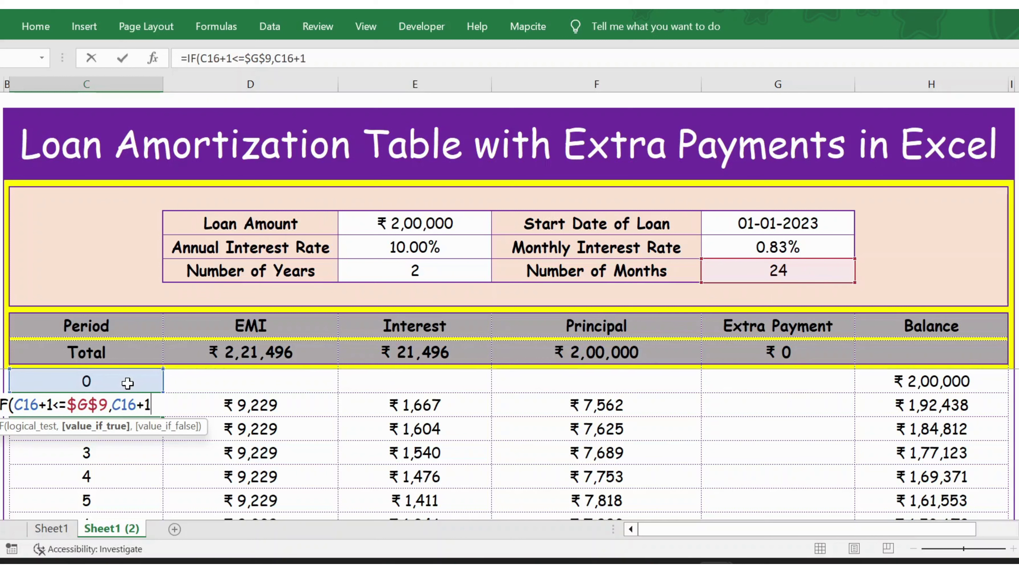
pyautogui.write(',""')
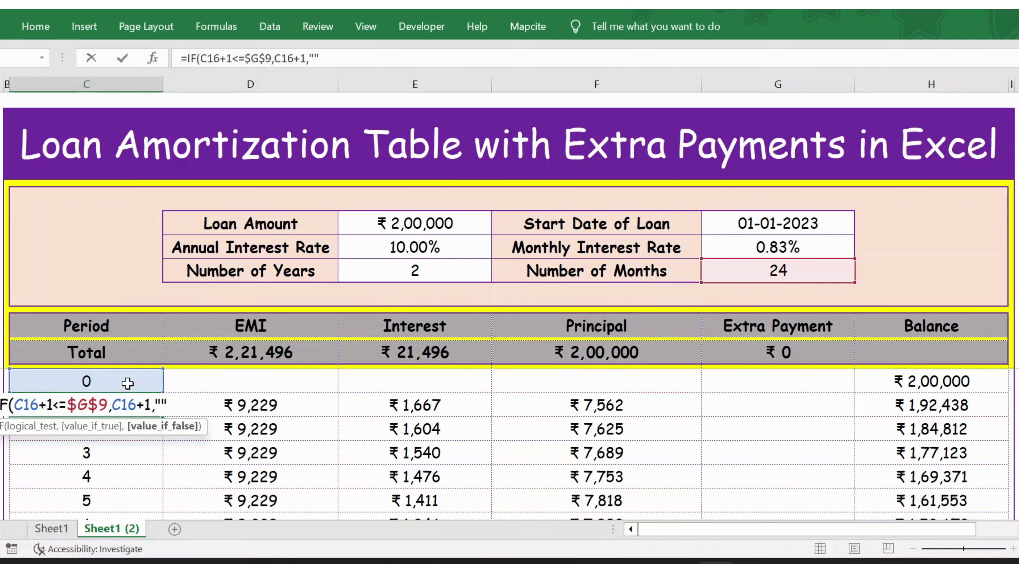
pyautogui.write(')')
pyautogui.press('Return')
pyautogui.press('Up')
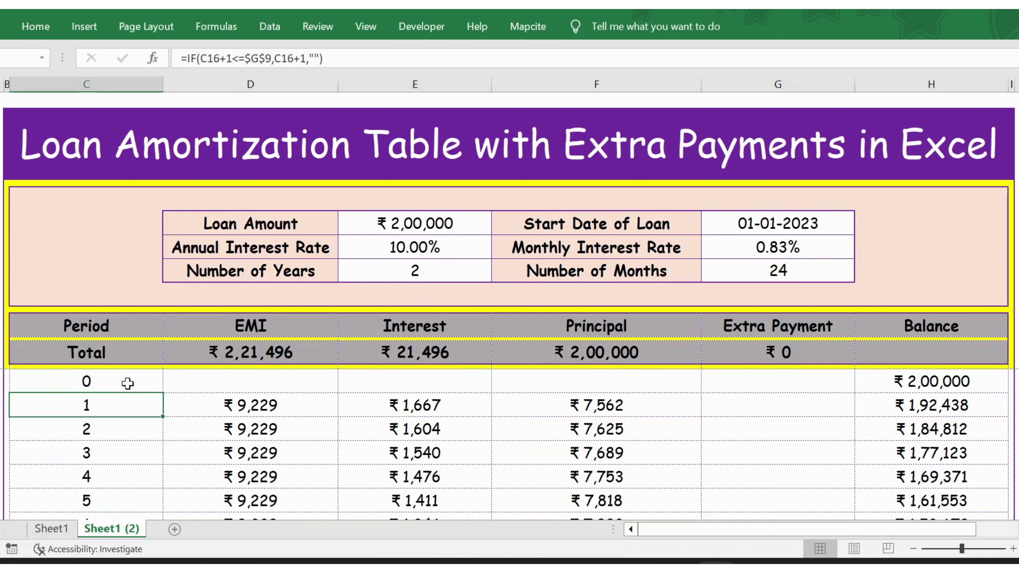
# Step: Wrap the period 1 formula as =IFERROR(IF(C16+1<=$G$9,C16+1,""),"")
pyautogui.click(187, 58)
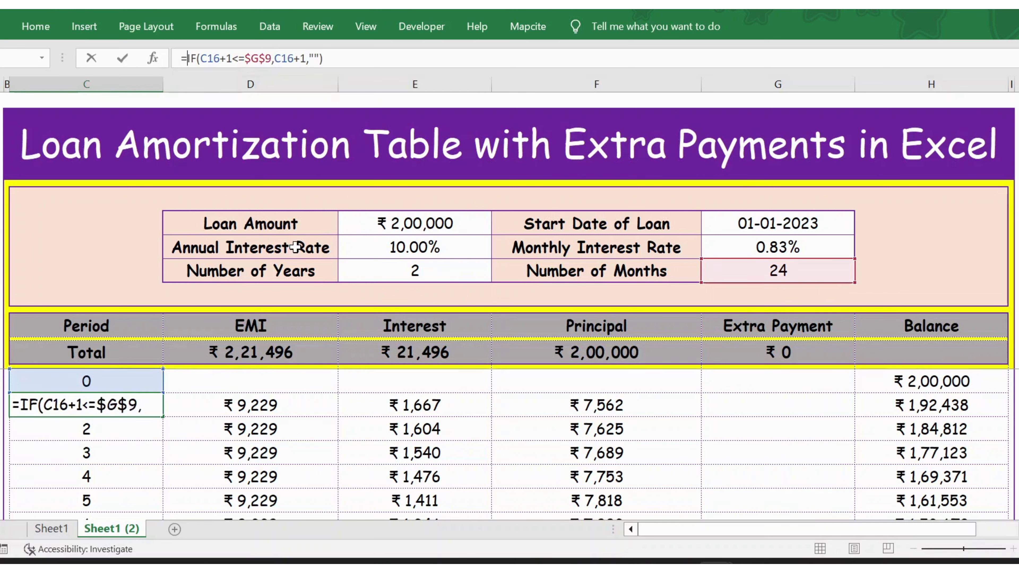
pyautogui.write('IF')
pyautogui.press('Down')
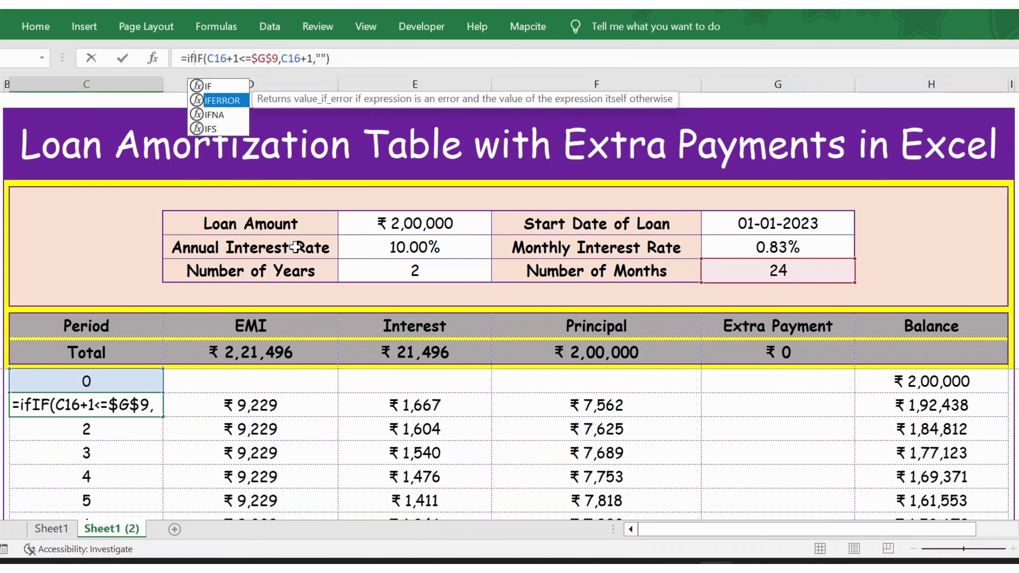
pyautogui.press('Tab')
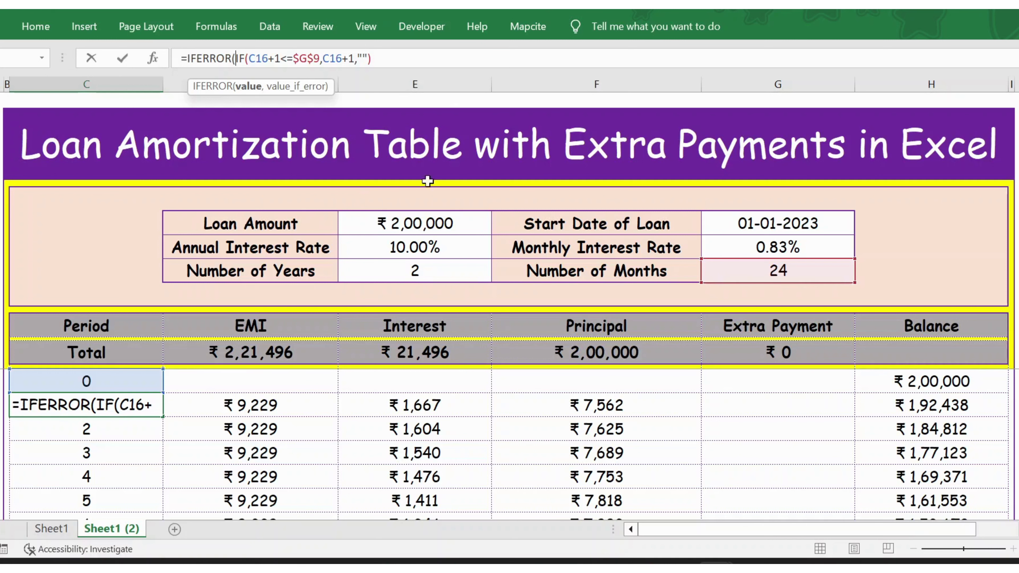
pyautogui.click(389, 65)
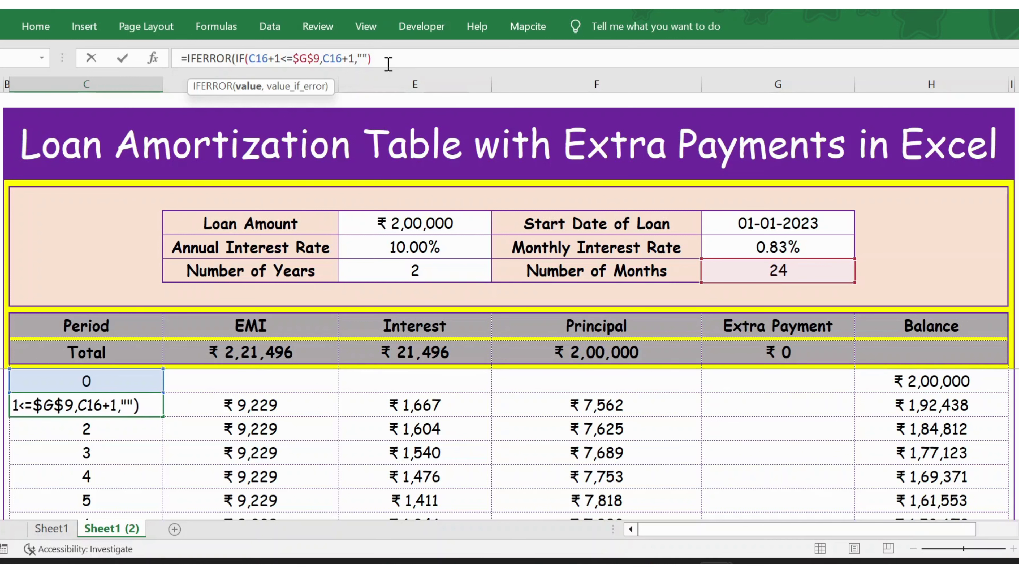
pyautogui.write(',')
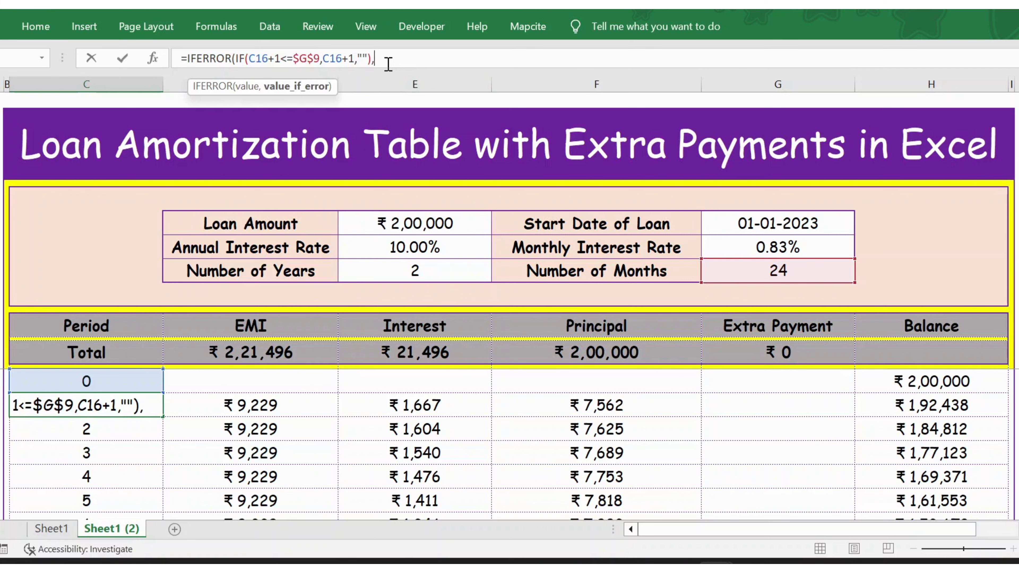
pyautogui.write('"")')
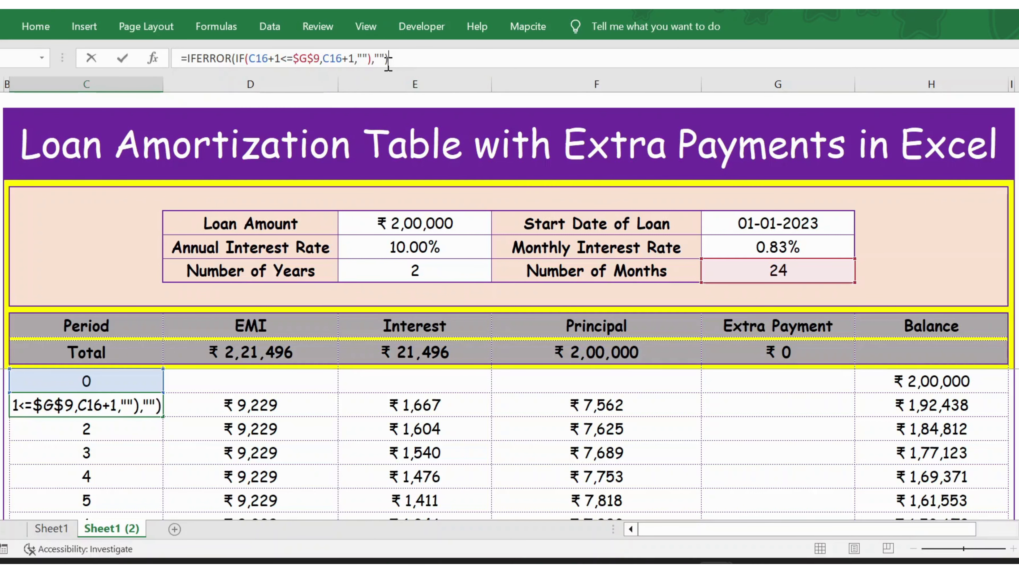
pyautogui.hotkey('ctrl', 'Return')
# Step: Copy the period formula down the whole Period column
pyautogui.hotkey('ctrl', 'c')
pyautogui.press('Down')
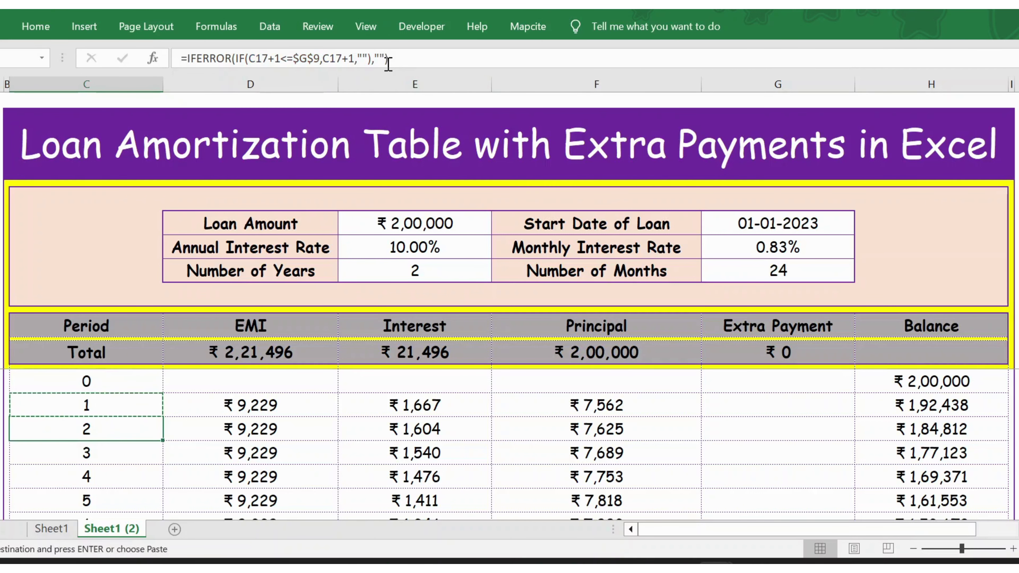
pyautogui.hotkey('ctrl', 'shift', 'Down')
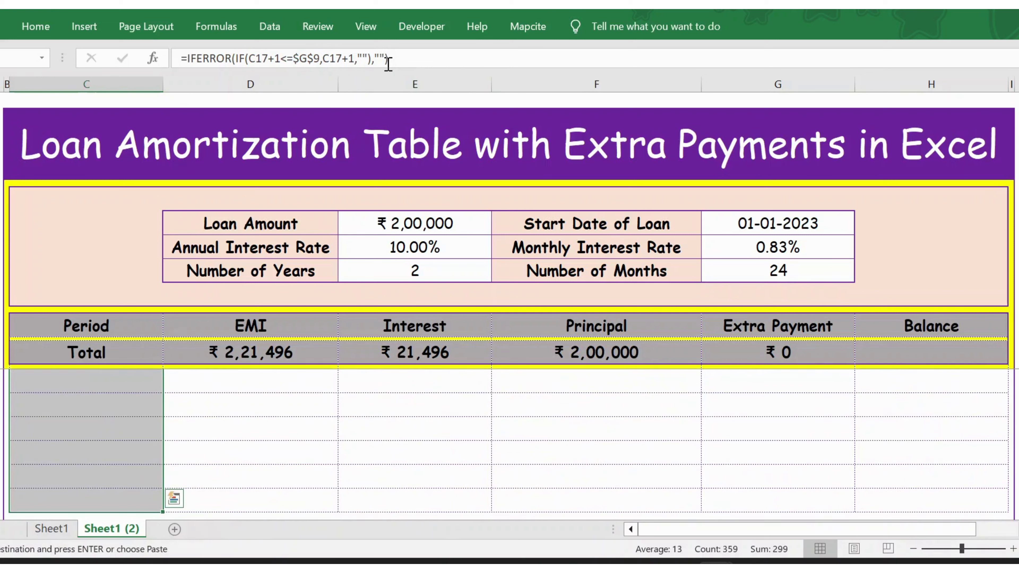
pyautogui.press('Return')
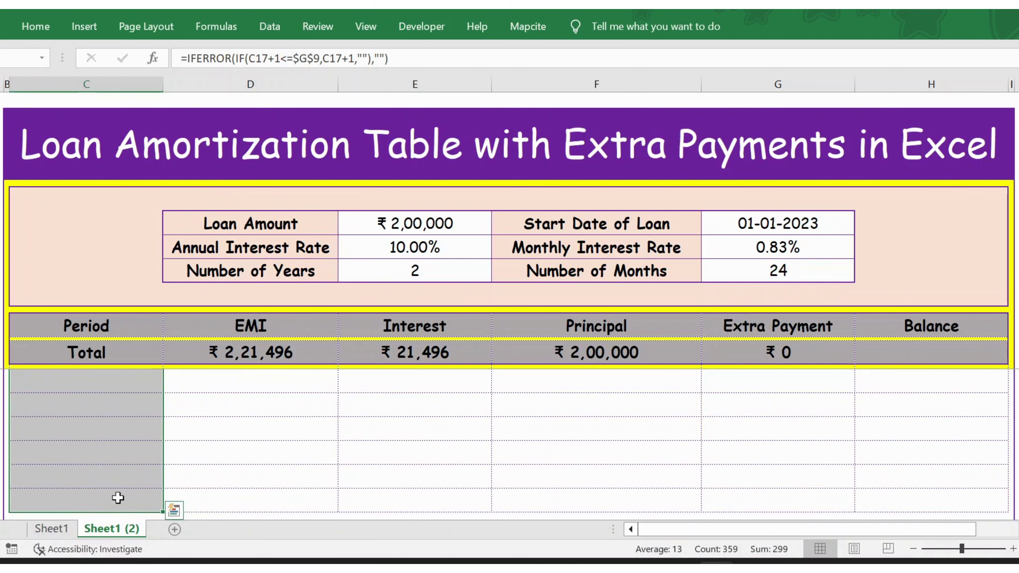
pyautogui.click(92, 502)
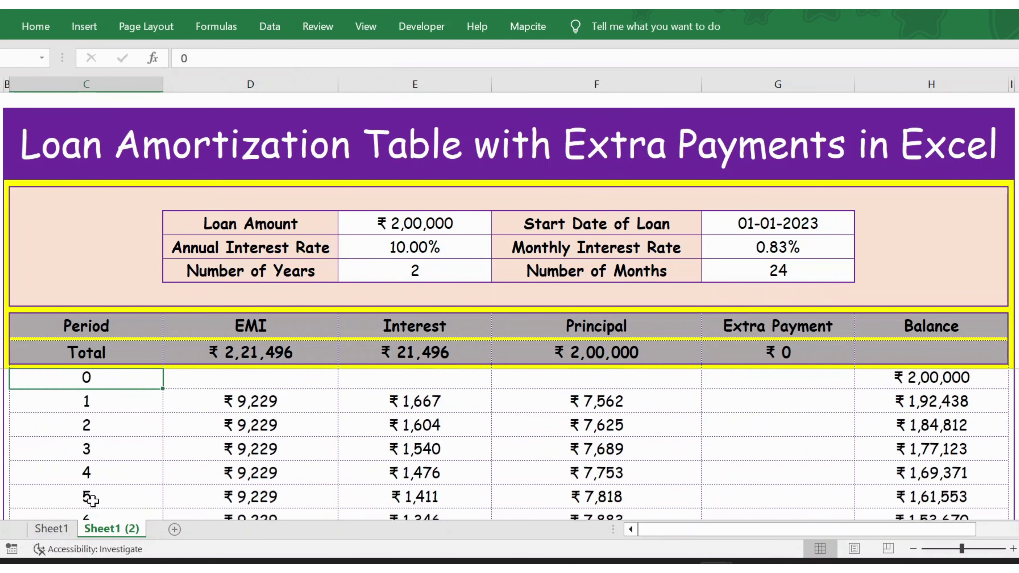
pyautogui.press('Up')
pyautogui.press('Up')
pyautogui.press('Up')
pyautogui.press('Up')
pyautogui.press('Up')
pyautogui.press('Right')
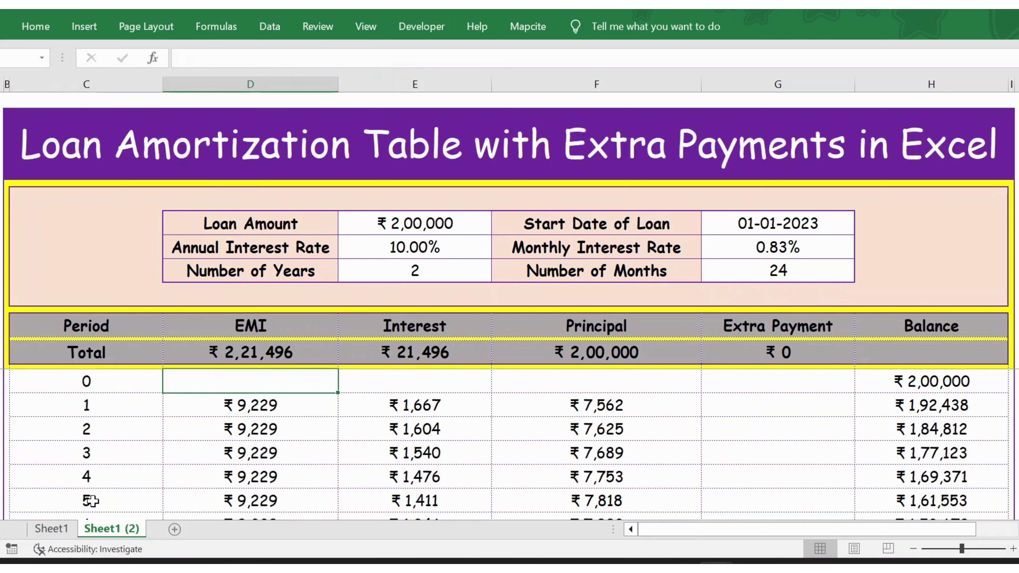
# Step: Enter =PMT($G$8,$G$9,E7,0,0) as period 1's EMI, returning -₹9,229
pyautogui.press('Down')
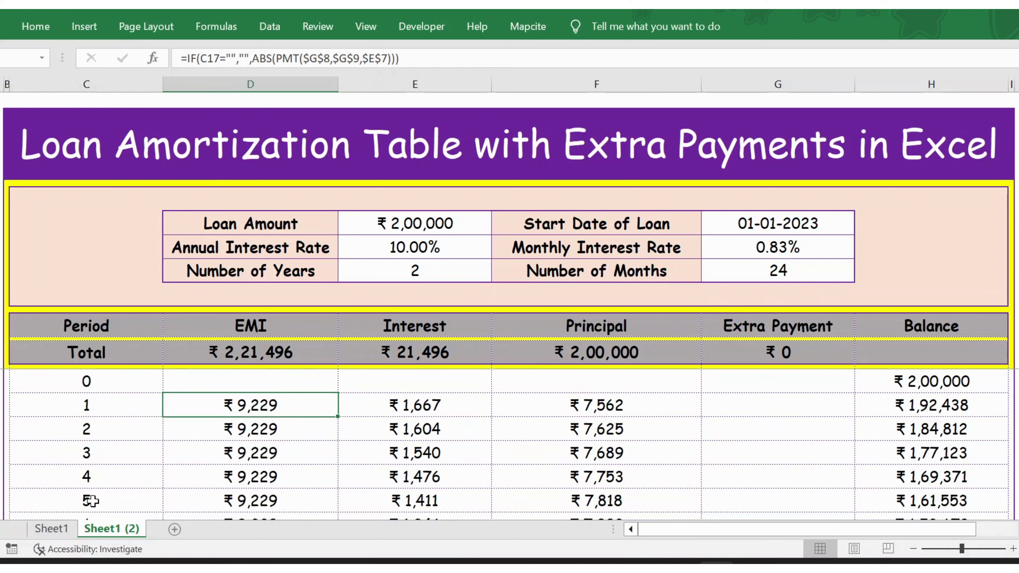
pyautogui.write('=pmt')
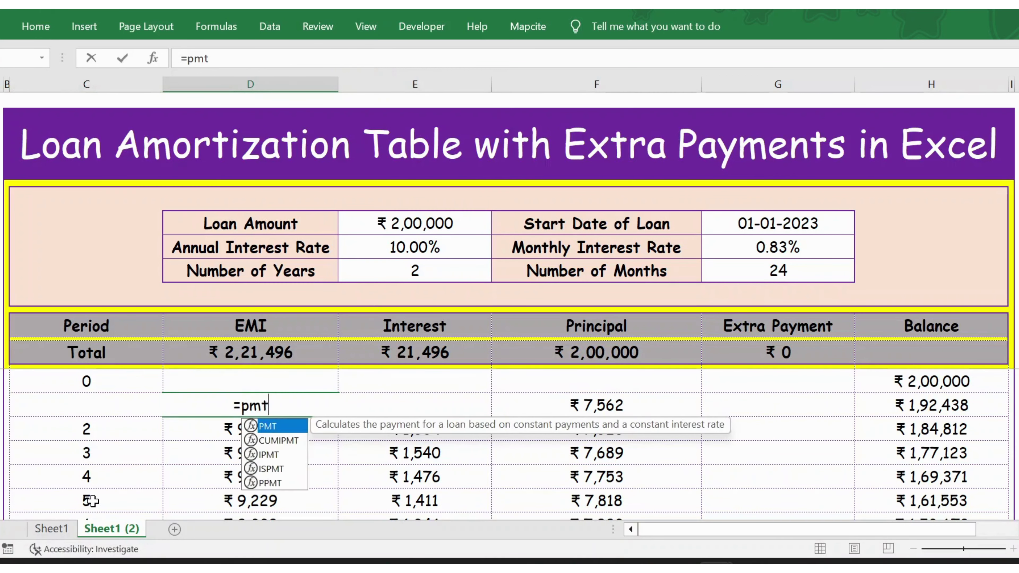
pyautogui.press('Tab')
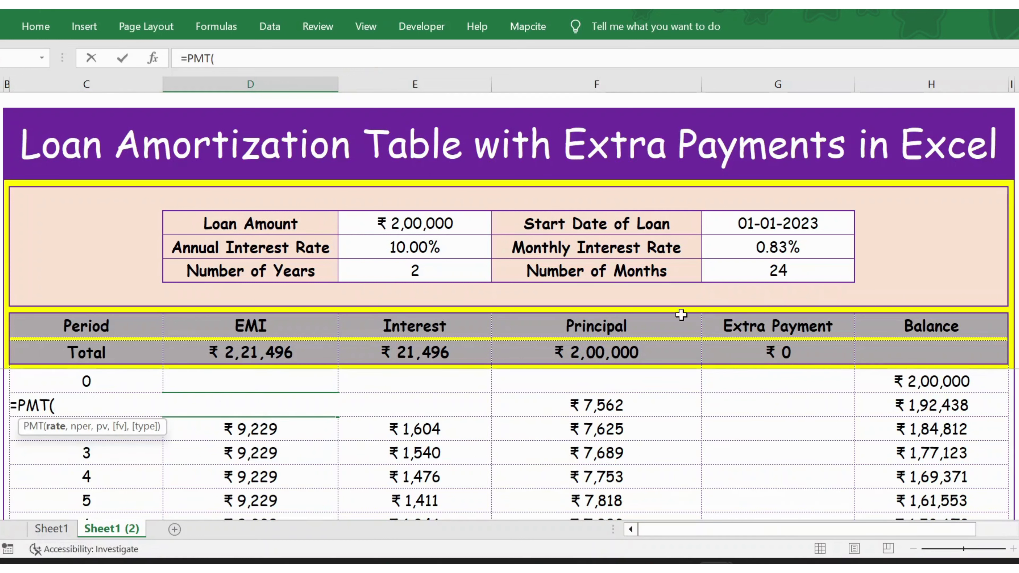
pyautogui.click(757, 246)
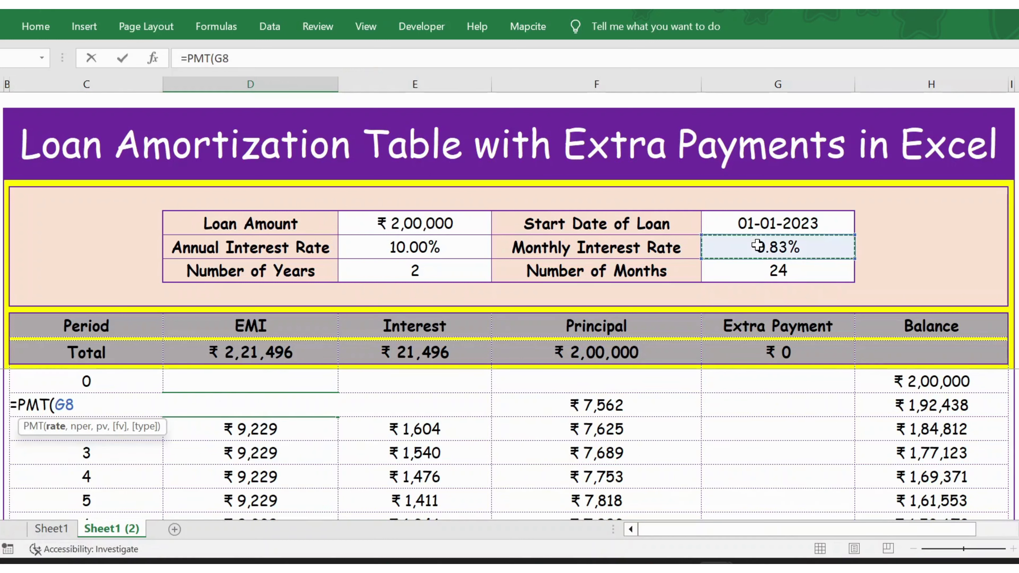
pyautogui.press('F4')
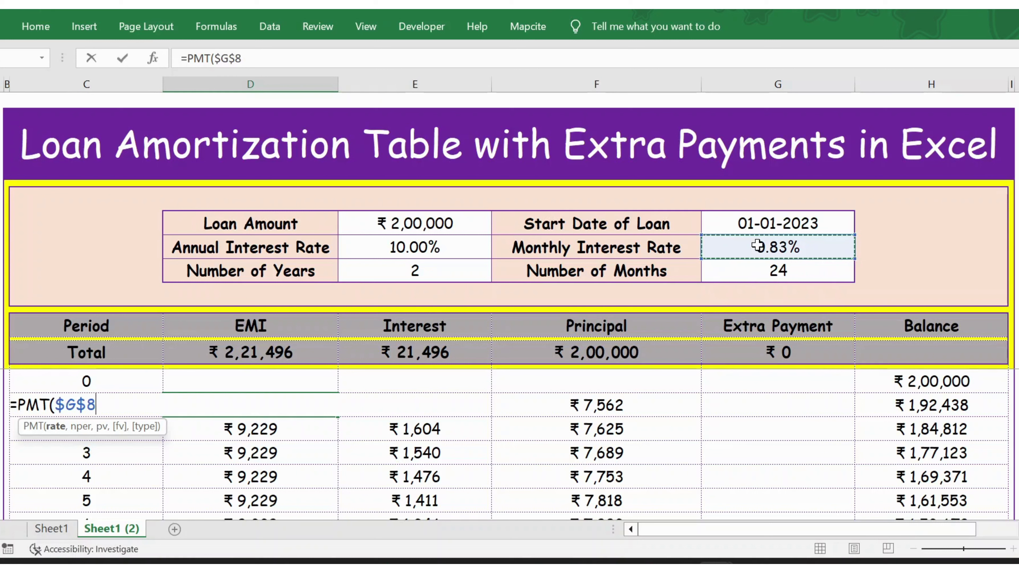
pyautogui.write(',')
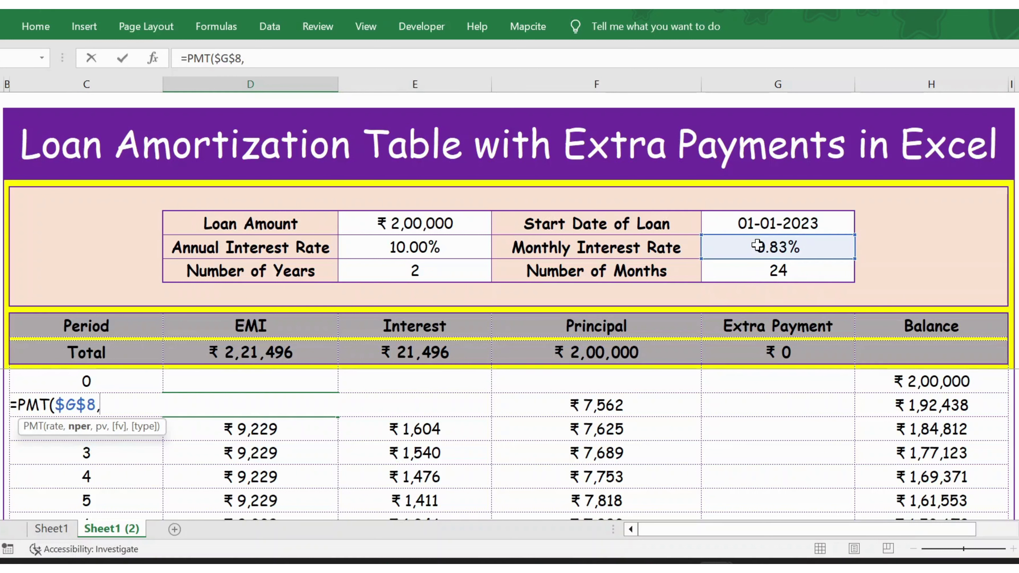
pyautogui.click(740, 271)
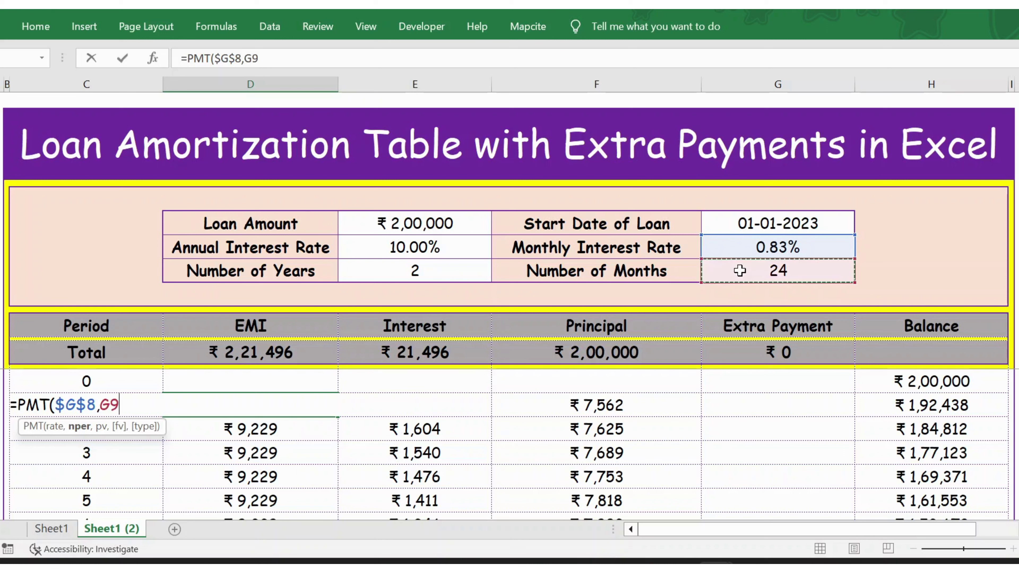
pyautogui.press('F4')
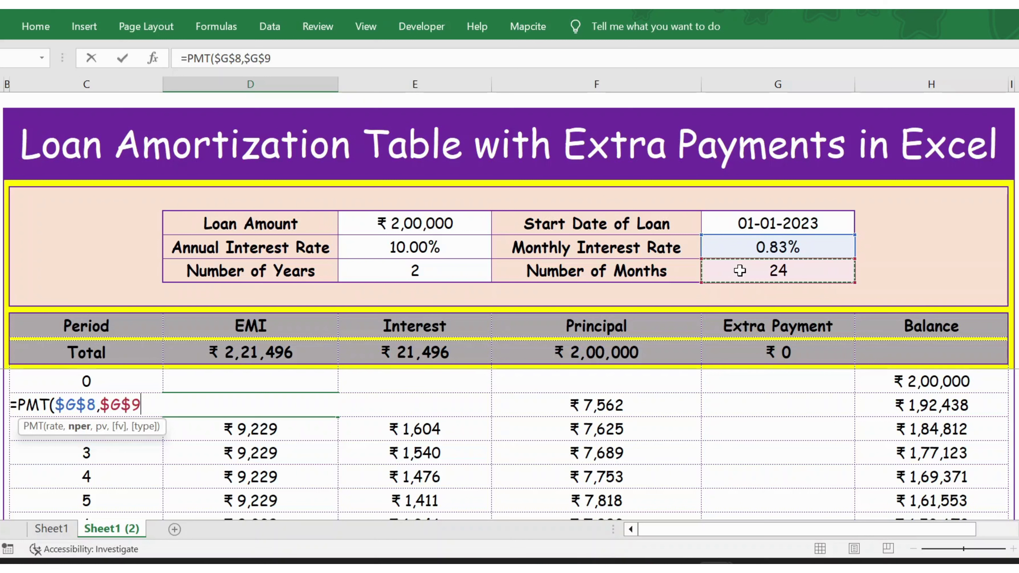
pyautogui.write(',')
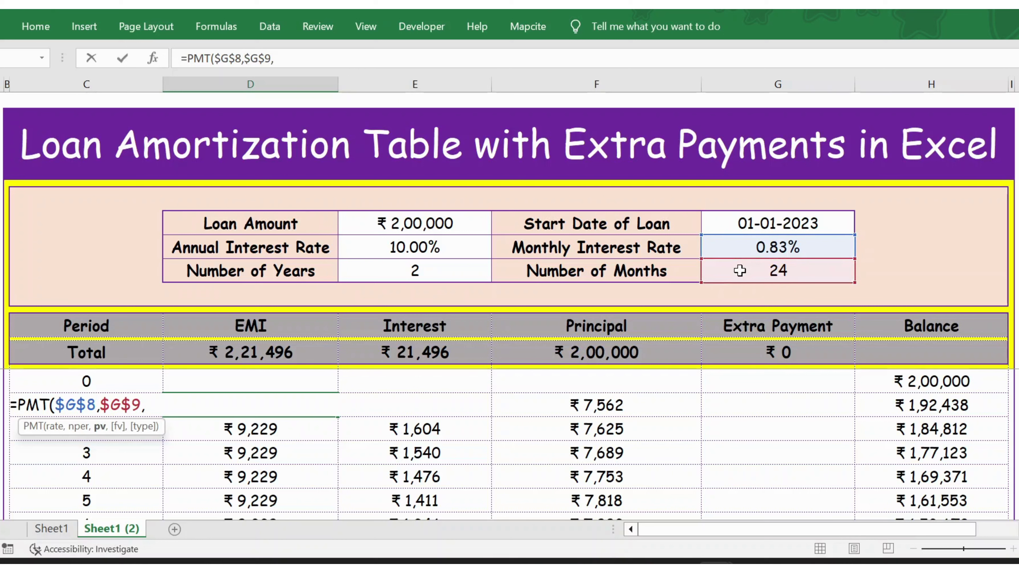
pyautogui.click(415, 224)
pyautogui.write(',')
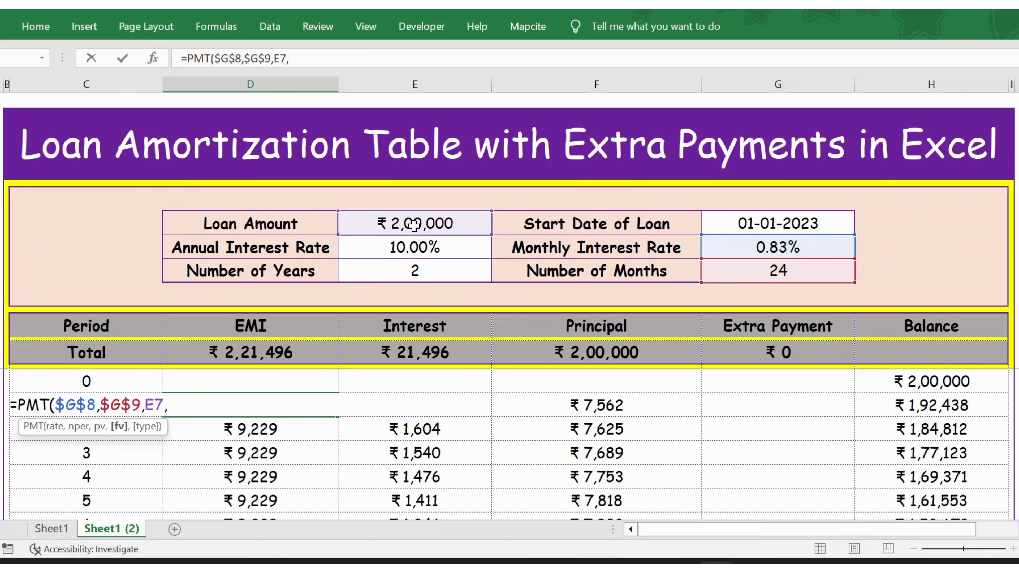
pyautogui.write('0,0')
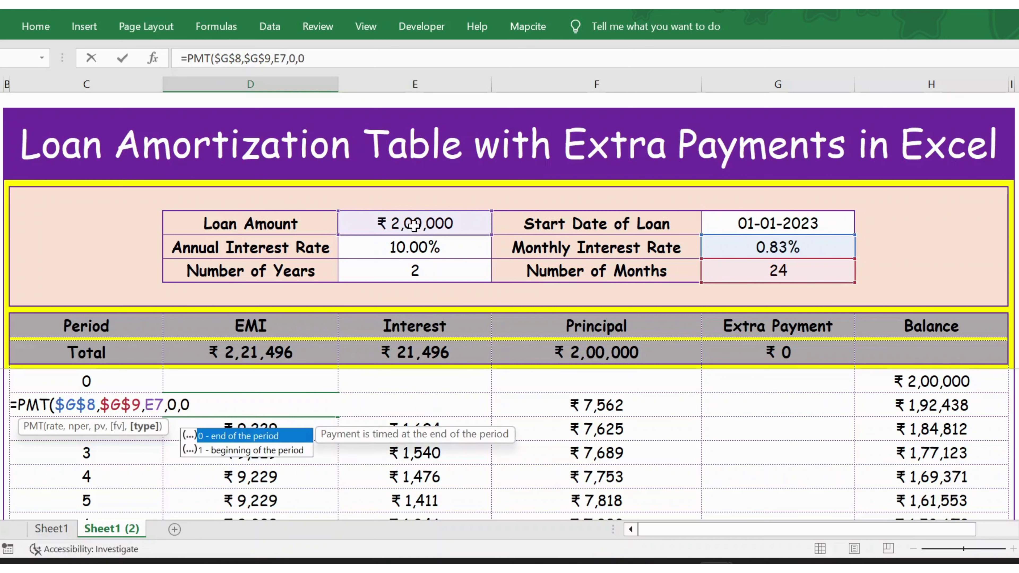
pyautogui.write(')')
pyautogui.press('Return')
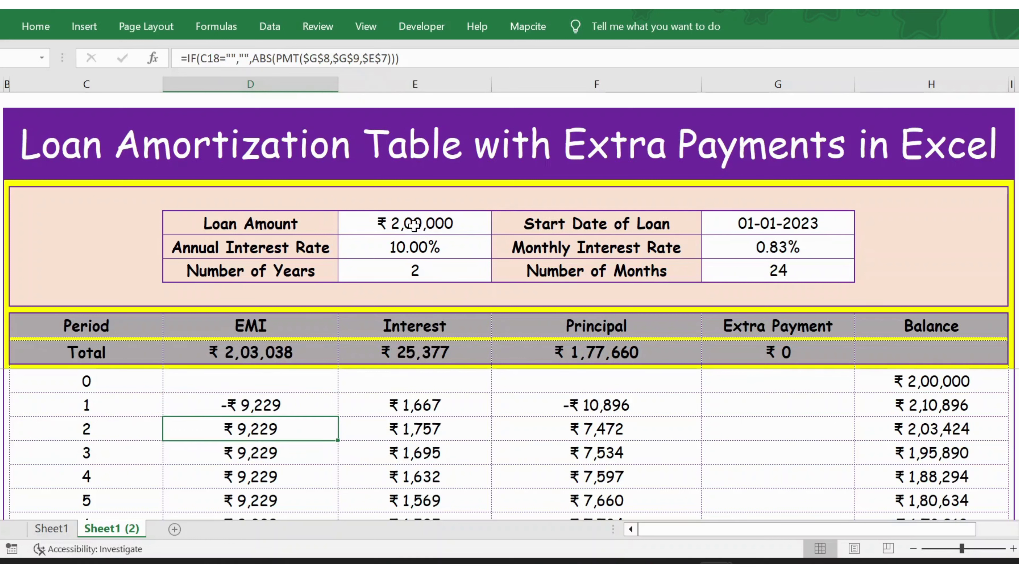
pyautogui.press('Up')
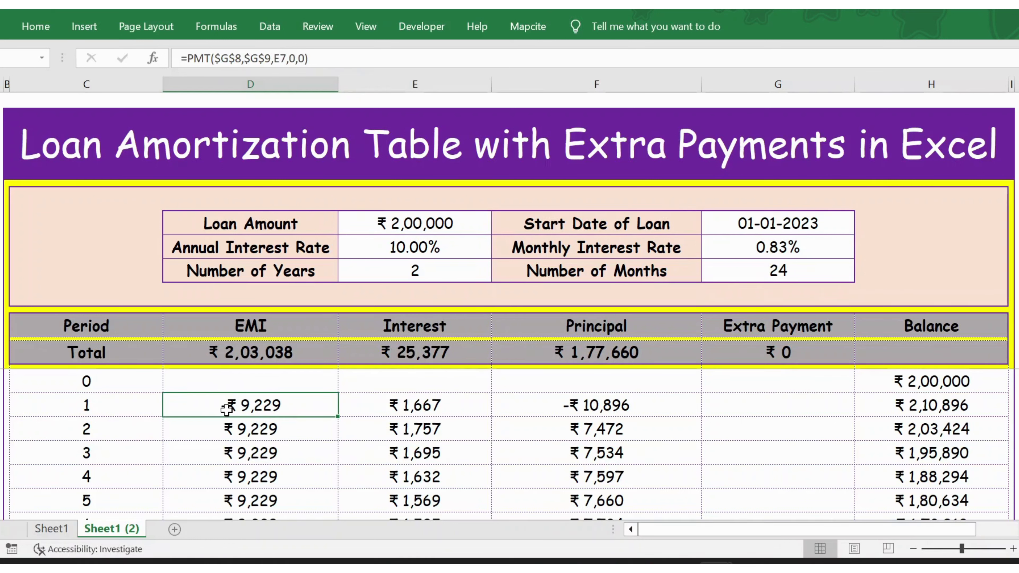
# Step: Wrap the period-1 EMI formula in ABS so it shows a positive ₹9,229
pyautogui.click(191, 61)
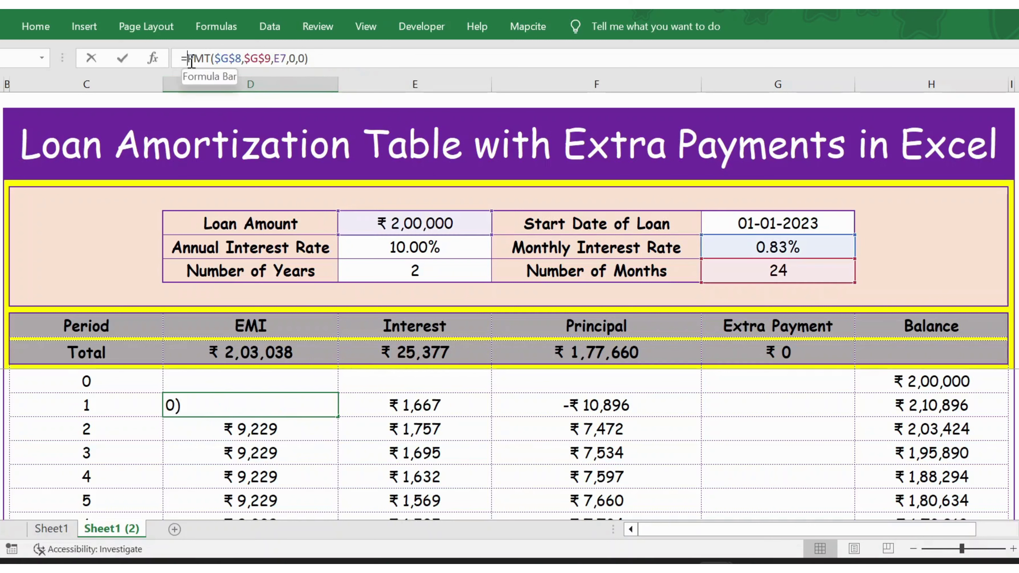
pyautogui.write('ab')
pyautogui.press('Tab')
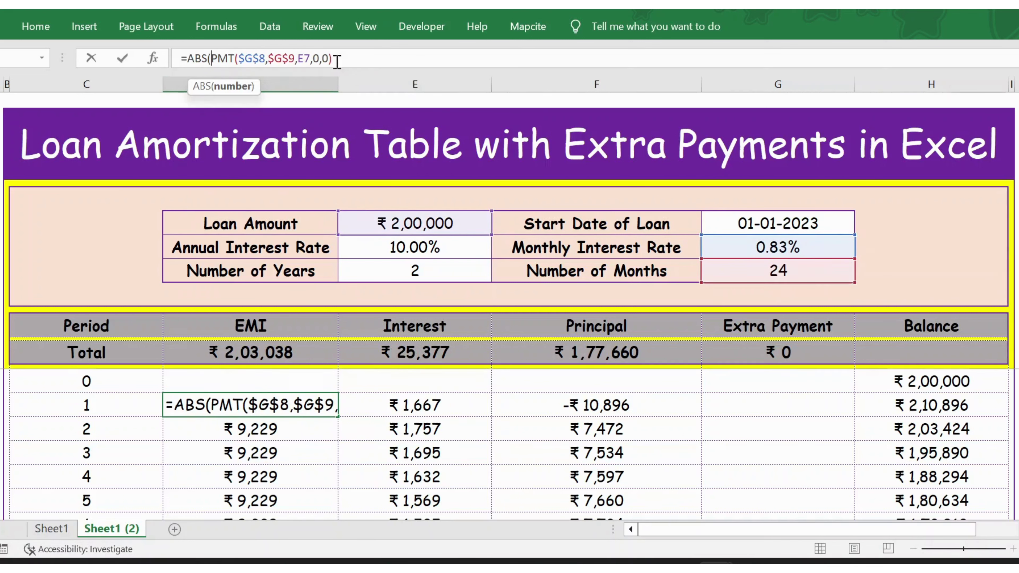
pyautogui.click(350, 59)
pyautogui.write(')')
pyautogui.press('Return')
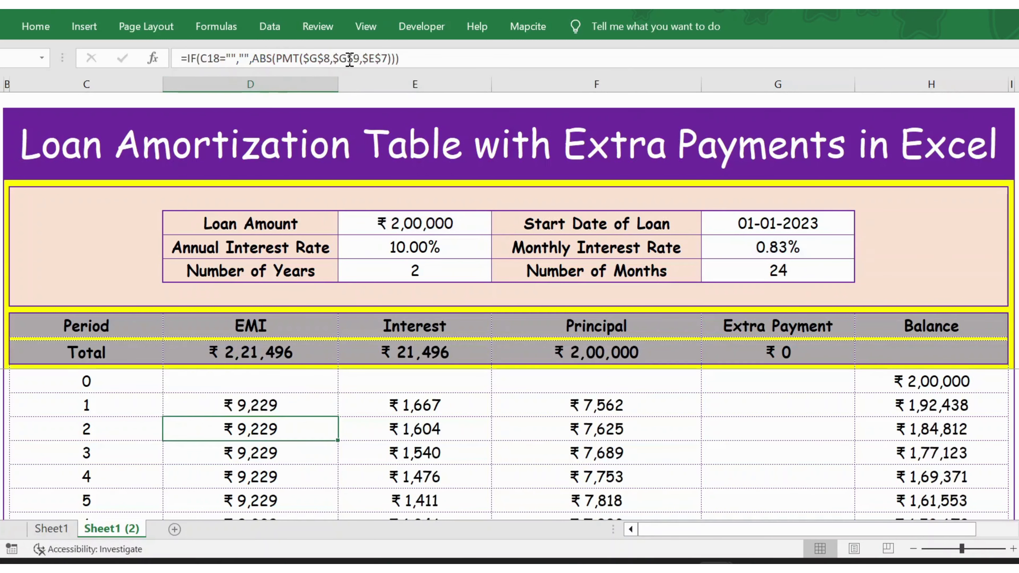
pyautogui.press('Up')
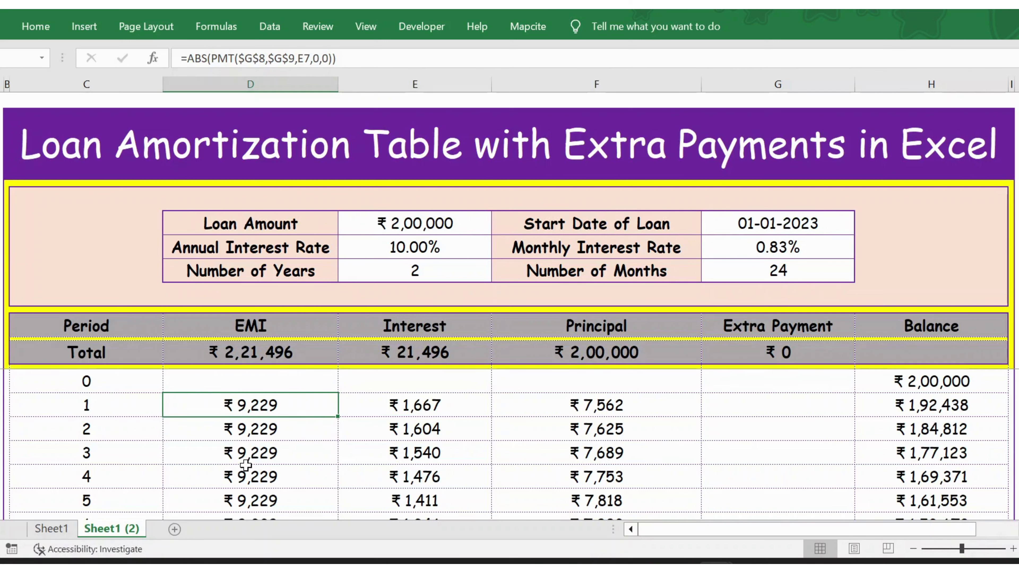
# Step: Check the EMI column down to period 24 and its restored totals
pyautogui.press('Down')
pyautogui.press('Down')
pyautogui.press('Down')
pyautogui.press('Down')
pyautogui.press('Down')
pyautogui.press('Down')
pyautogui.press('Down')
pyautogui.press('Down')
pyautogui.press('Down')
pyautogui.press('Down')
pyautogui.press('Down')
pyautogui.press('Down')
pyautogui.press('Down')
pyautogui.press('Down')
pyautogui.press('Down')
pyautogui.press('Down')
pyautogui.press('Down')
pyautogui.press('Down')
pyautogui.press('Down')
pyautogui.press('Down')
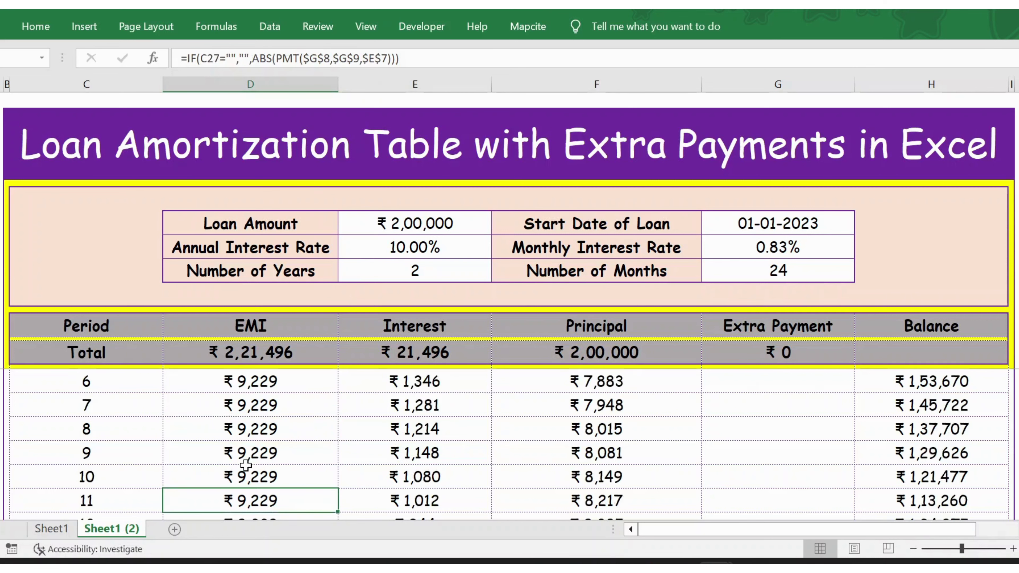
pyautogui.press('Up')
pyautogui.press('Up')
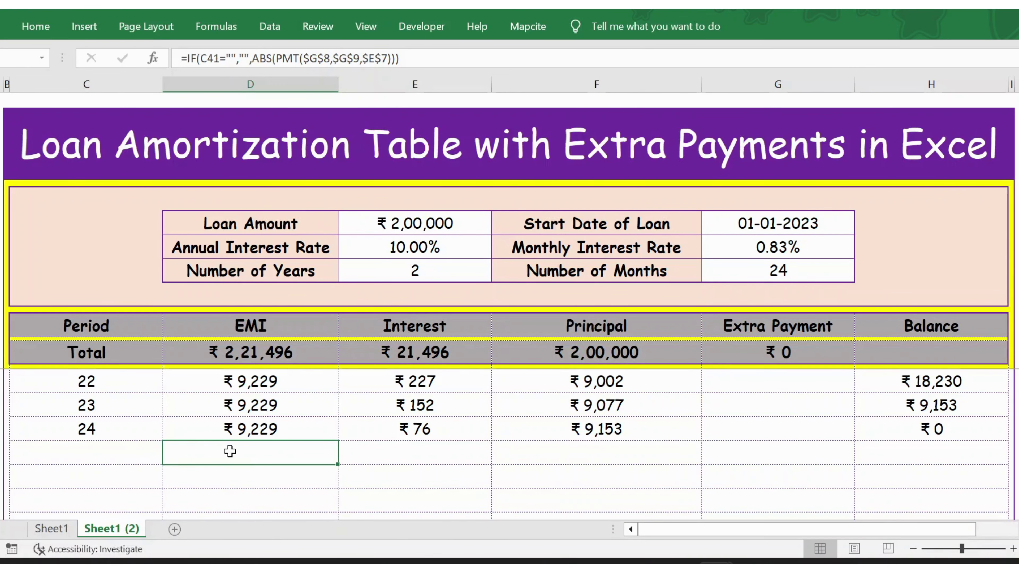
pyautogui.press('Up')
pyautogui.hotkey('ctrl', 'Up')
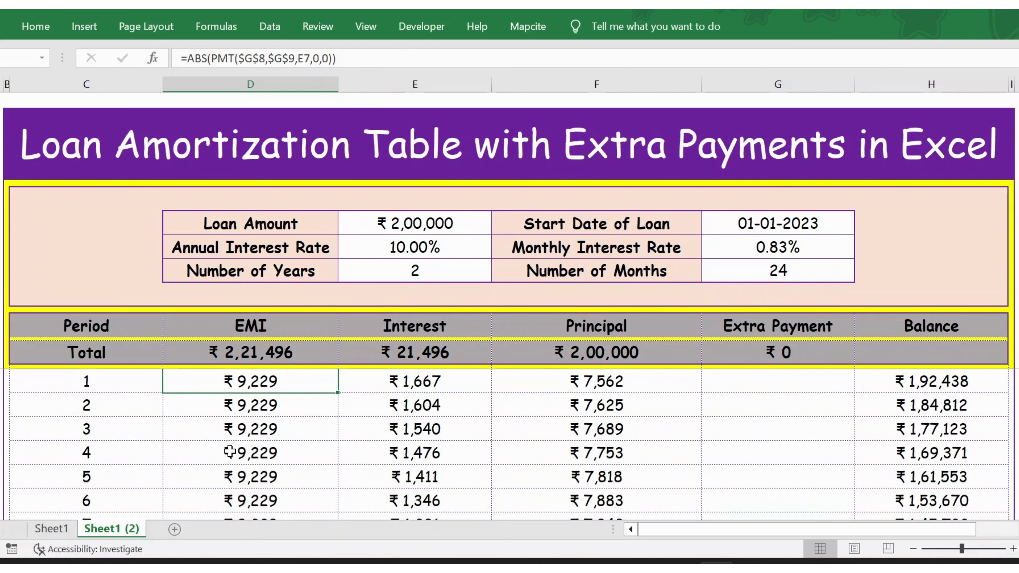
pyautogui.scroll(1, 230, 451)
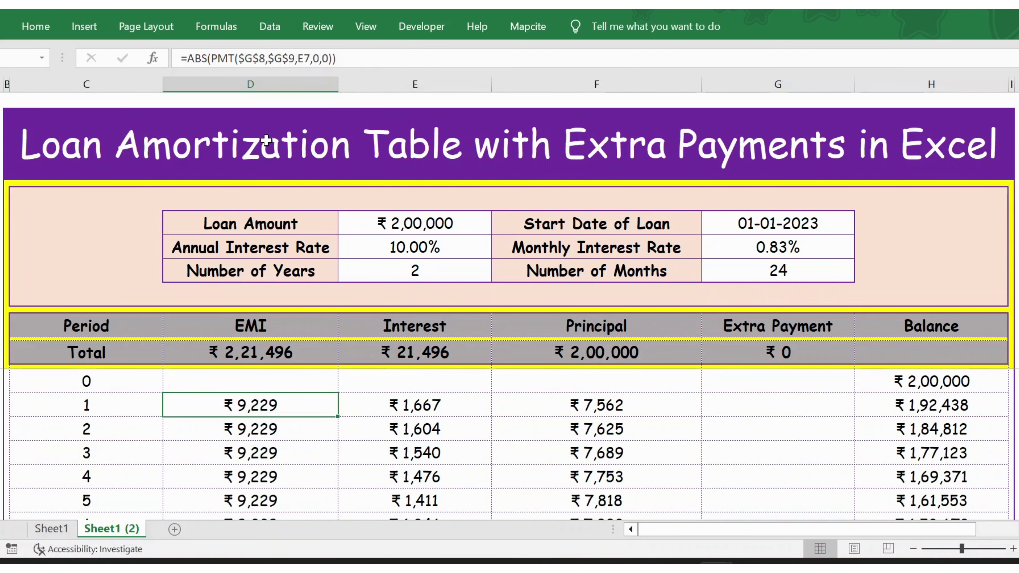
# Step: Wrap the period-1 EMI formula in IF(C17="","",…) so it blanks without a period
pyautogui.click(191, 59)
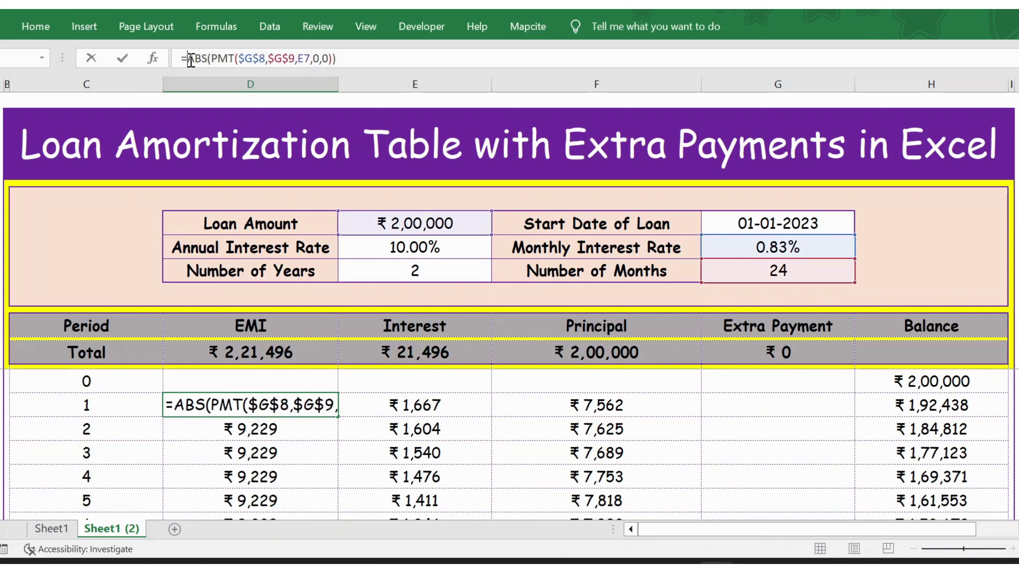
pyautogui.write('IF(')
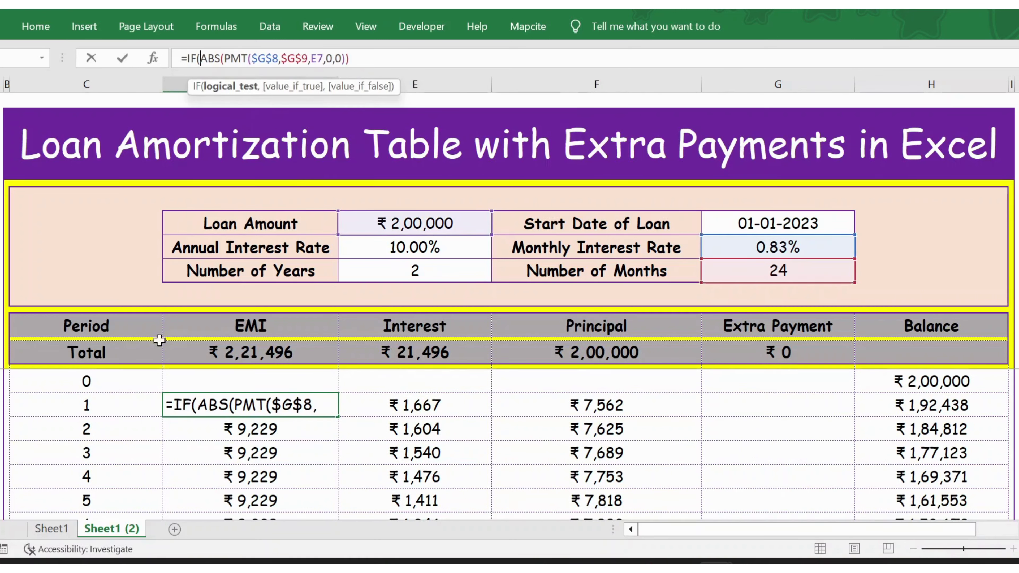
pyautogui.click(105, 408)
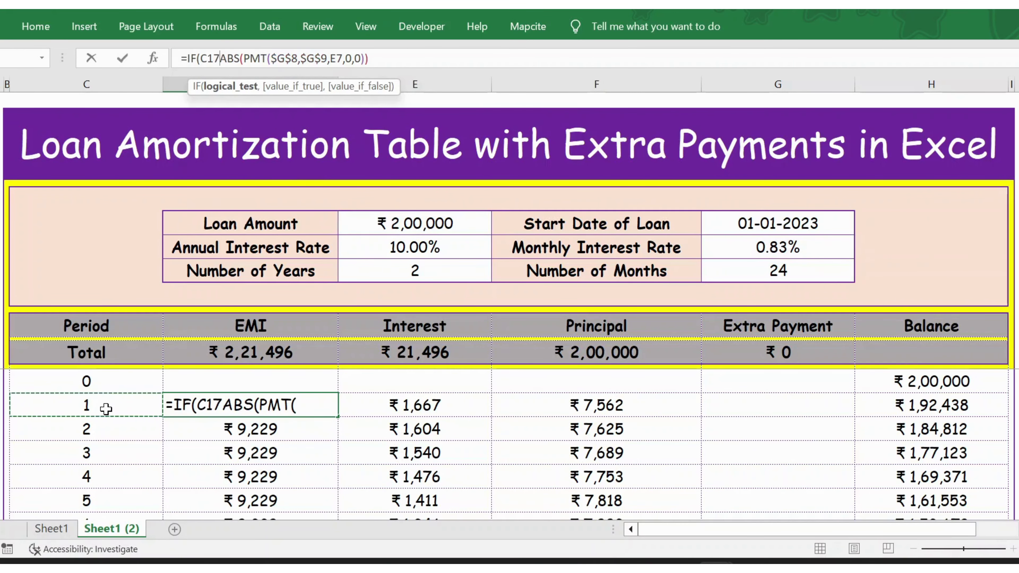
pyautogui.write('=""')
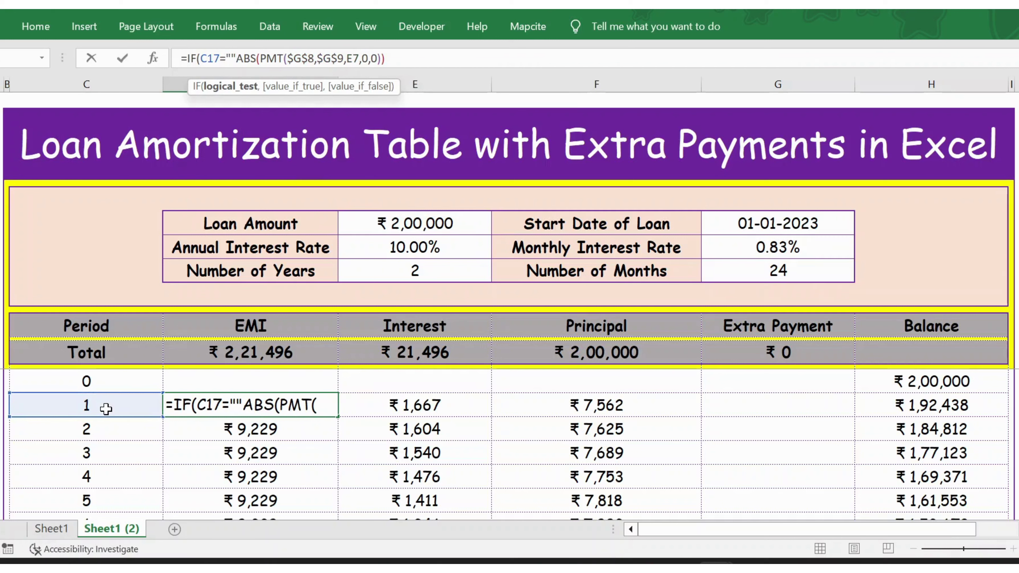
pyautogui.write(',')
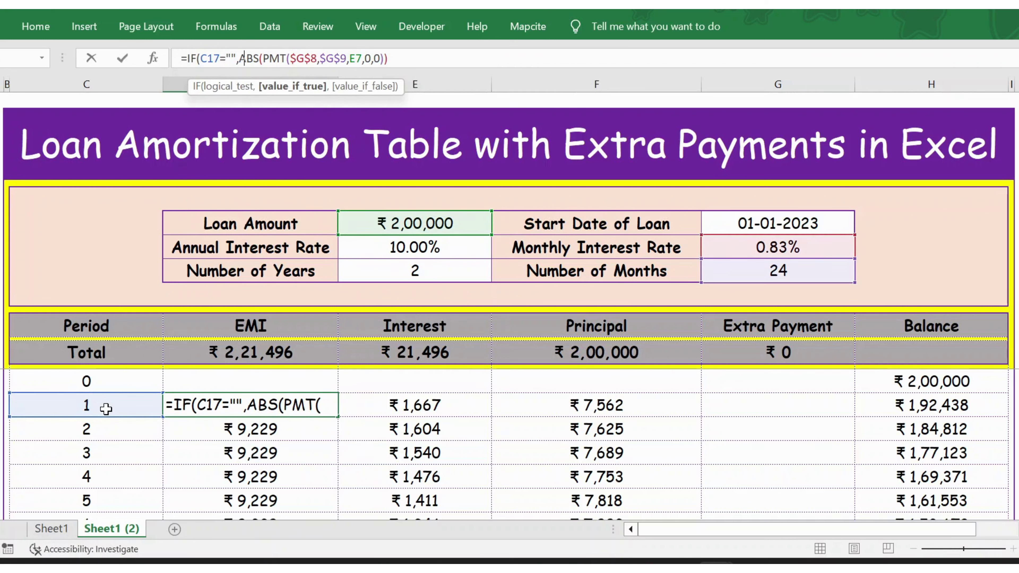
pyautogui.write('"",')
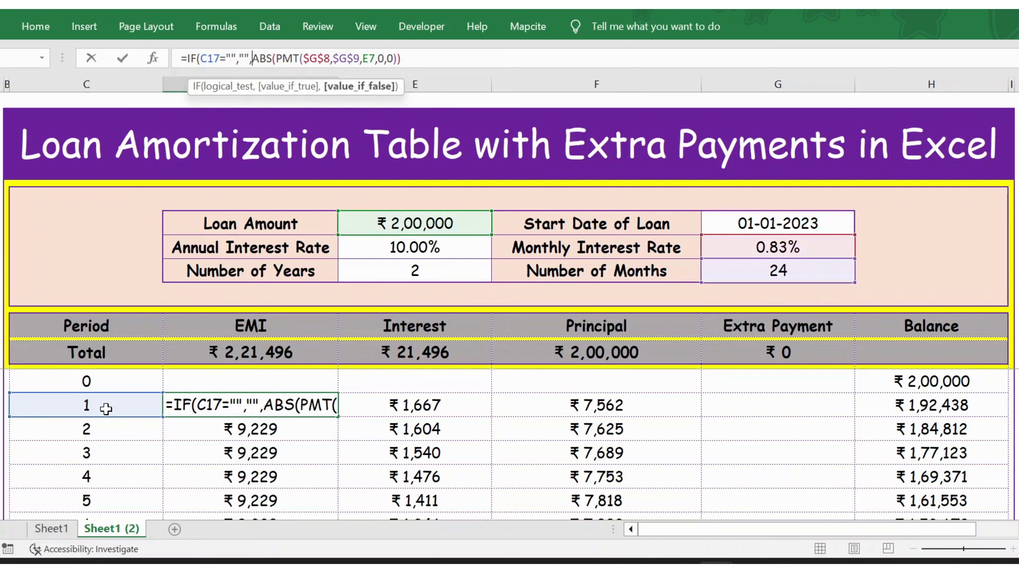
pyautogui.click(428, 57)
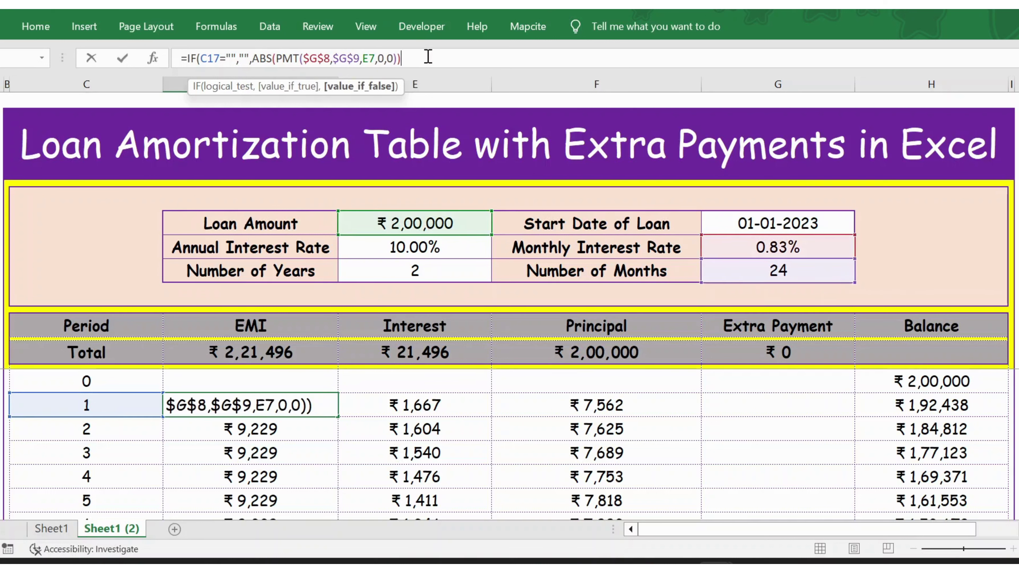
pyautogui.write(')')
pyautogui.press('Return')
# Step: Copy the D17 EMI formula down the EMI column to the end of the table
pyautogui.press('Up')
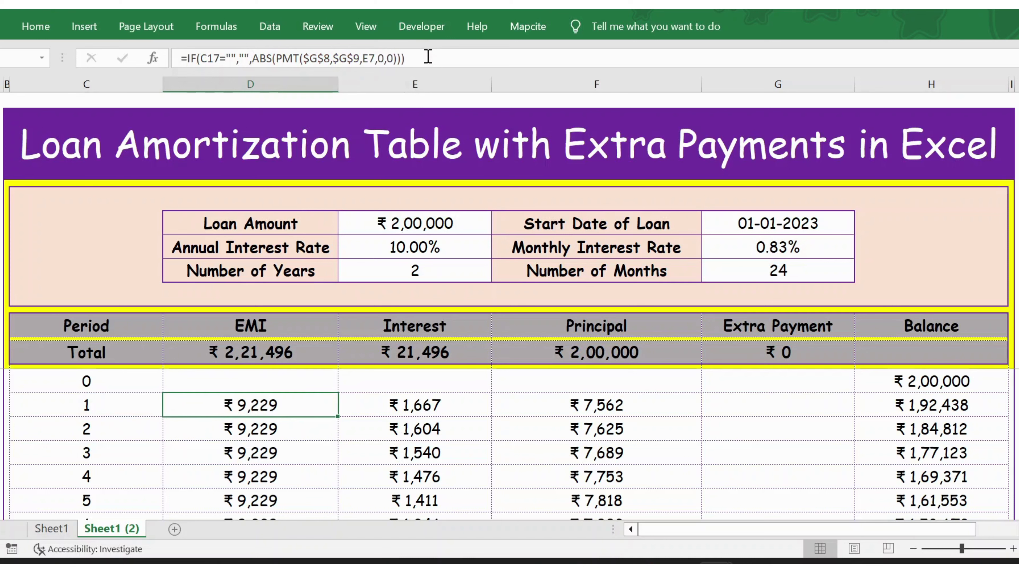
pyautogui.hotkey('ctrl', 'c')
pyautogui.press('Down')
pyautogui.hotkey('ctrl', 'shift', 'Down')
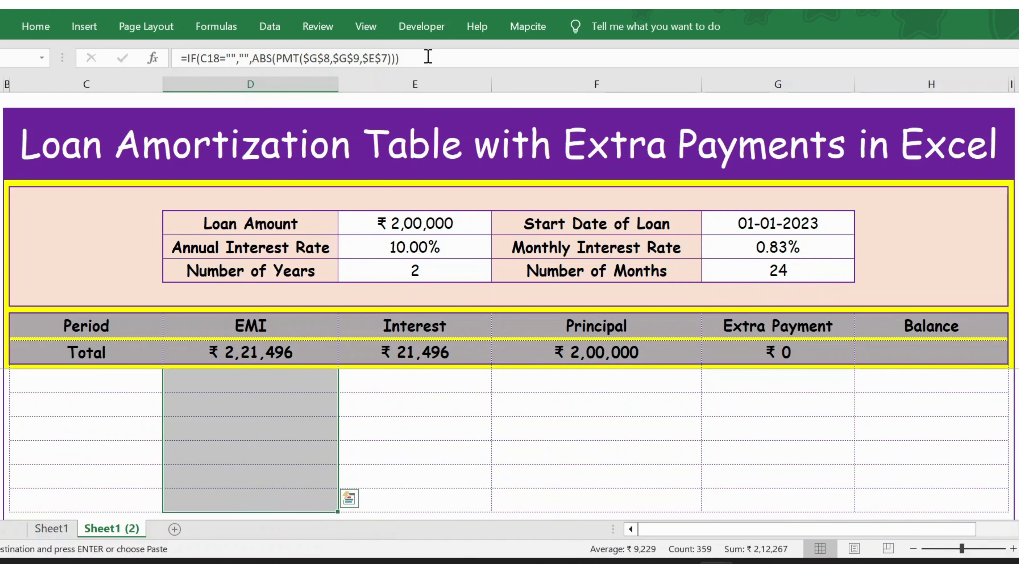
pyautogui.hotkey('ctrl', 'v')
pyautogui.press('Up')
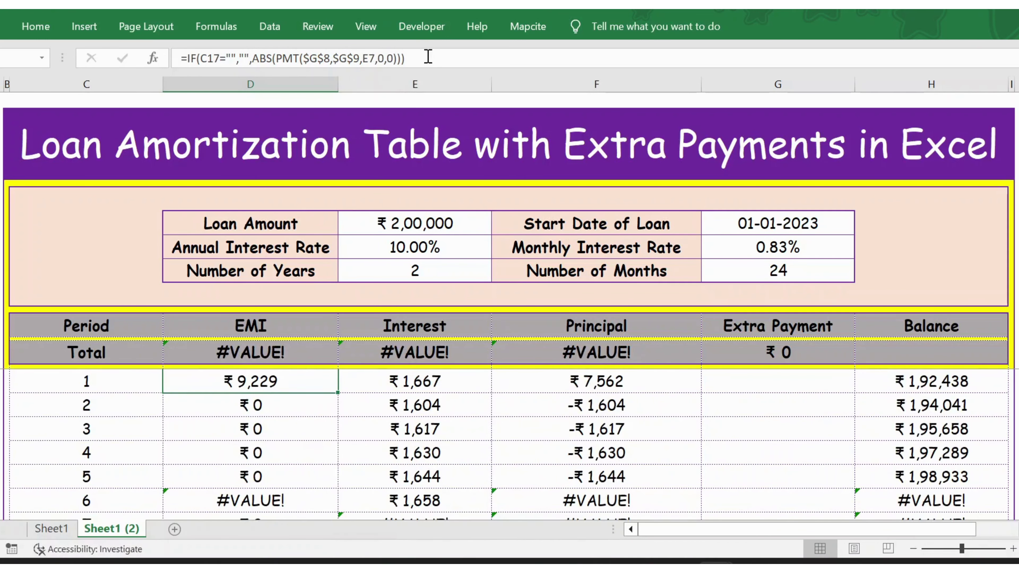
pyautogui.scroll(1, 428, 56)
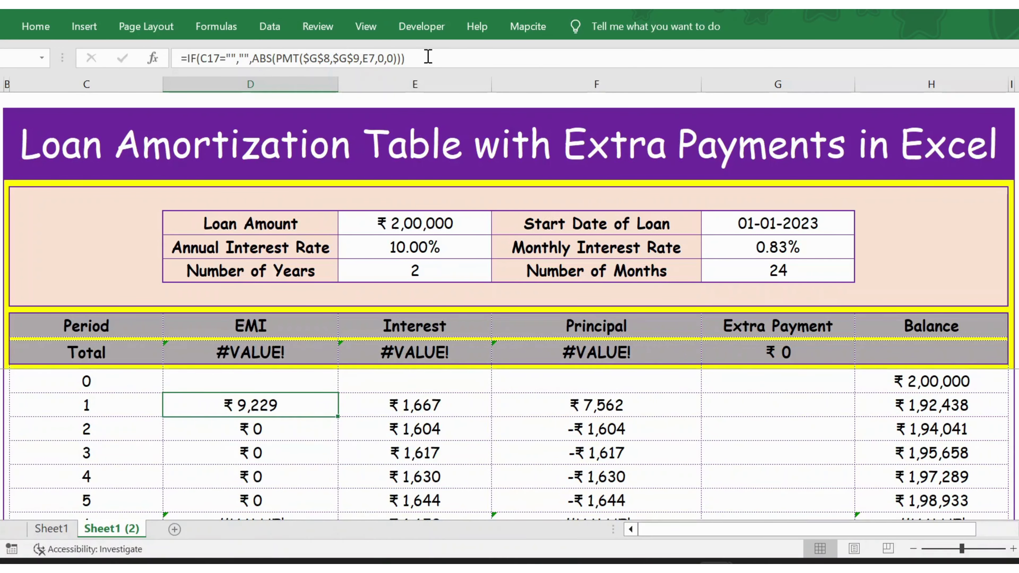
# Step: Lock the loan amount reference in the D17 EMI formula as $E$7
pyautogui.press('F2')
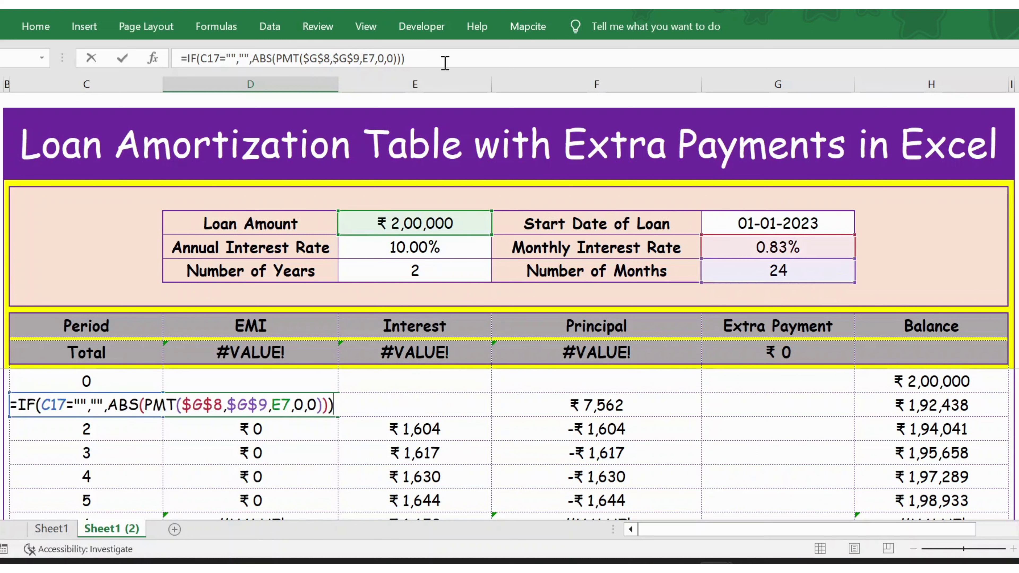
pyautogui.click(364, 58)
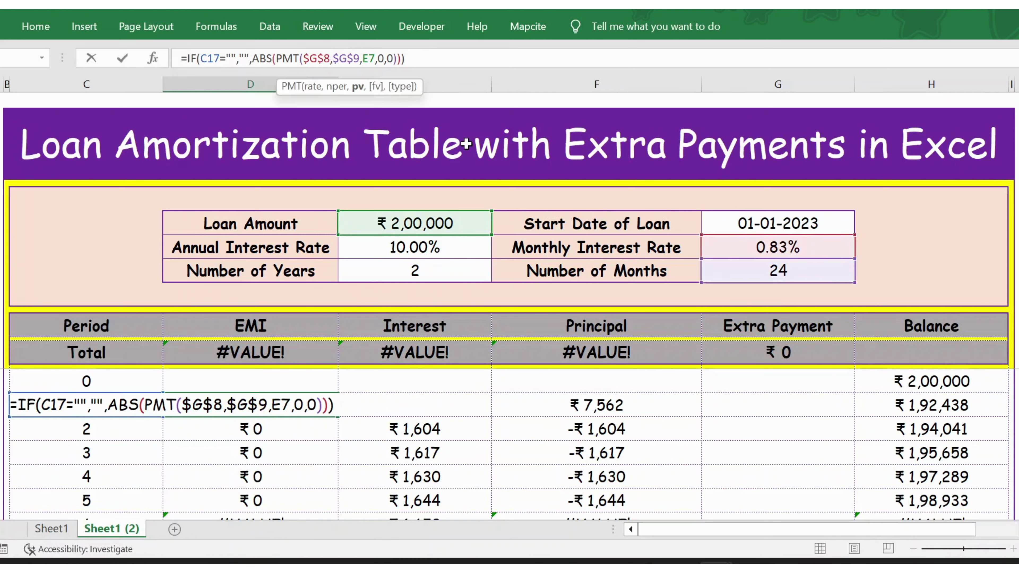
pyautogui.press('F4')
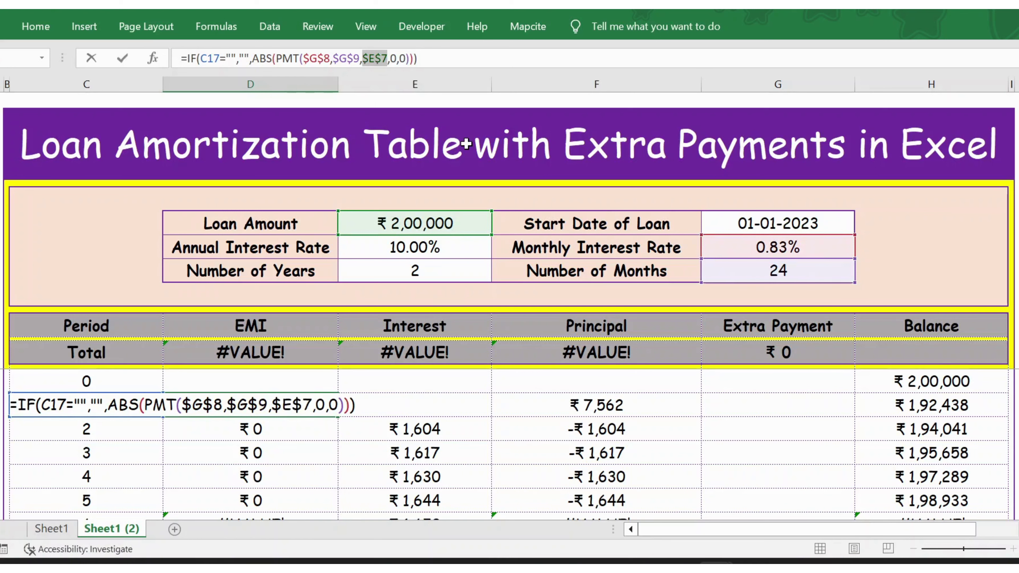
pyautogui.press('Return')
# Step: Refill the EMI column below period 1 so every period shows ₹9,229
pyautogui.press('Up')
pyautogui.hotkey('ctrl', 'c')
pyautogui.press('Down')
pyautogui.hotkey('ctrl', 'shift', 'Down')
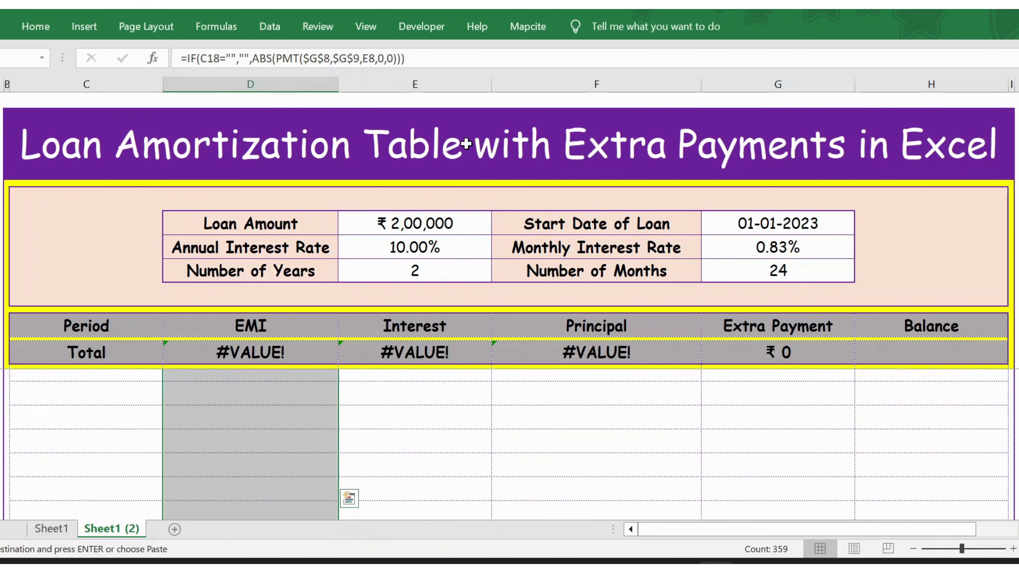
pyautogui.hotkey('ctrl', 'v')
pyautogui.press('Up')
pyautogui.press('Up')
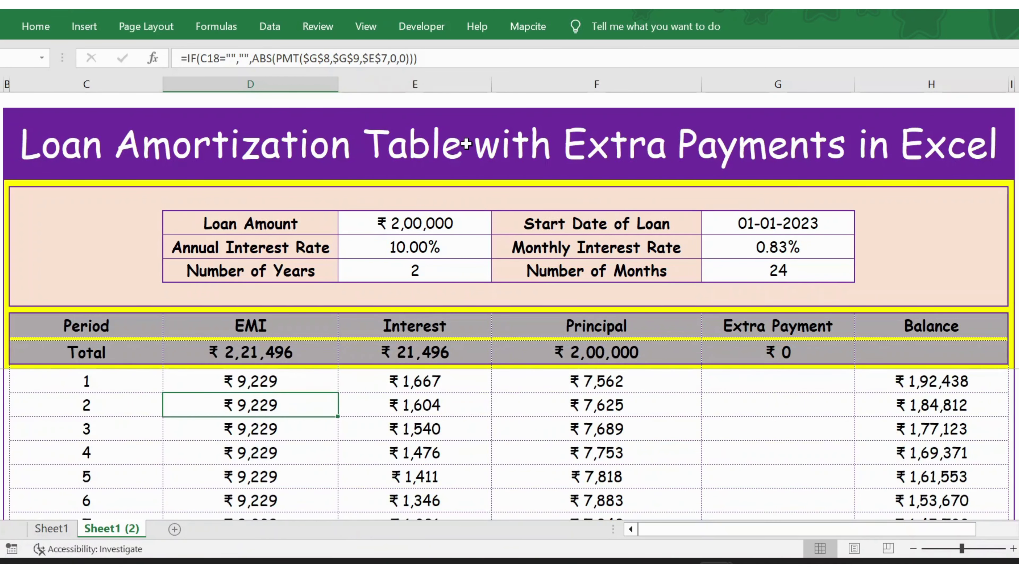
pyautogui.press('Down')
# Step: Enter a basic period-1 interest formula in E17: previous balance H16 times monthly rate G8
pyautogui.press('Right')
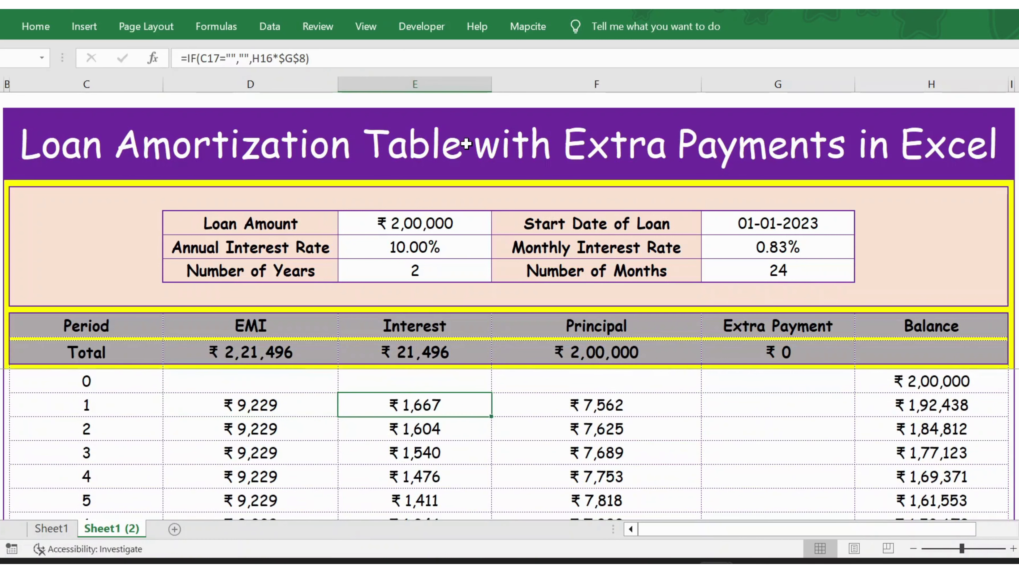
pyautogui.press('F2')
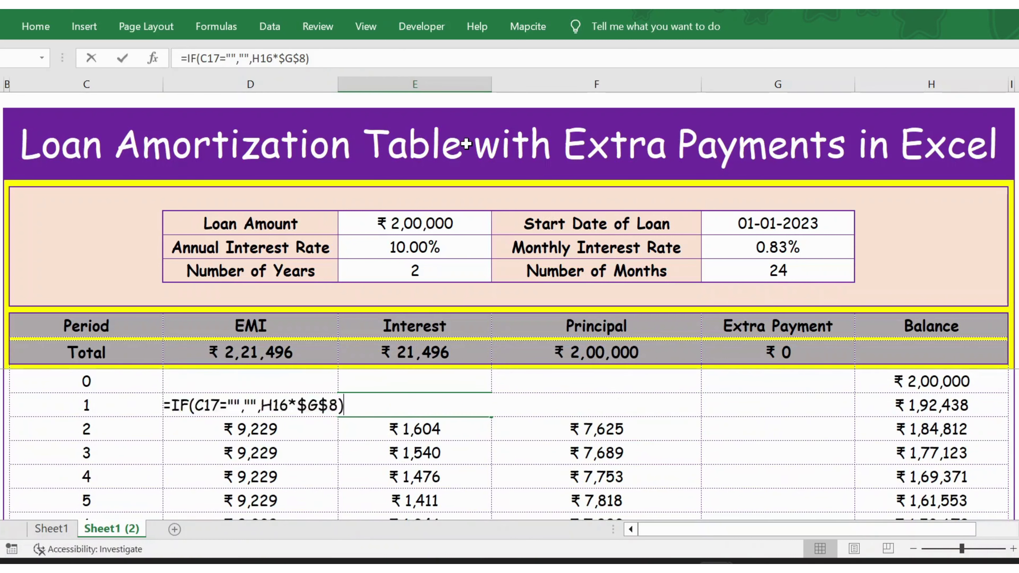
pyautogui.hotkey('shift', 'Home')
pyautogui.write('=')
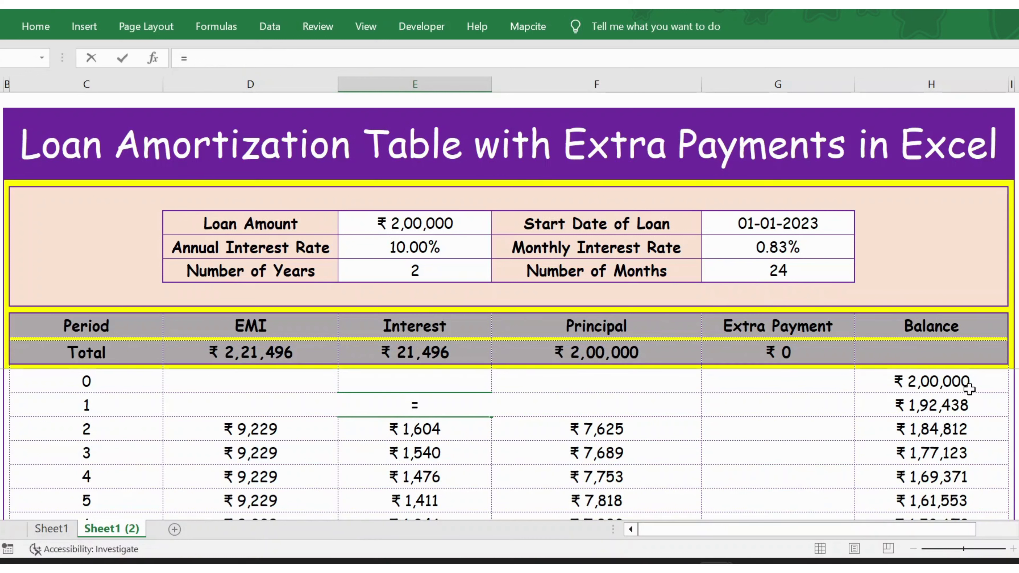
pyautogui.press('Escape')
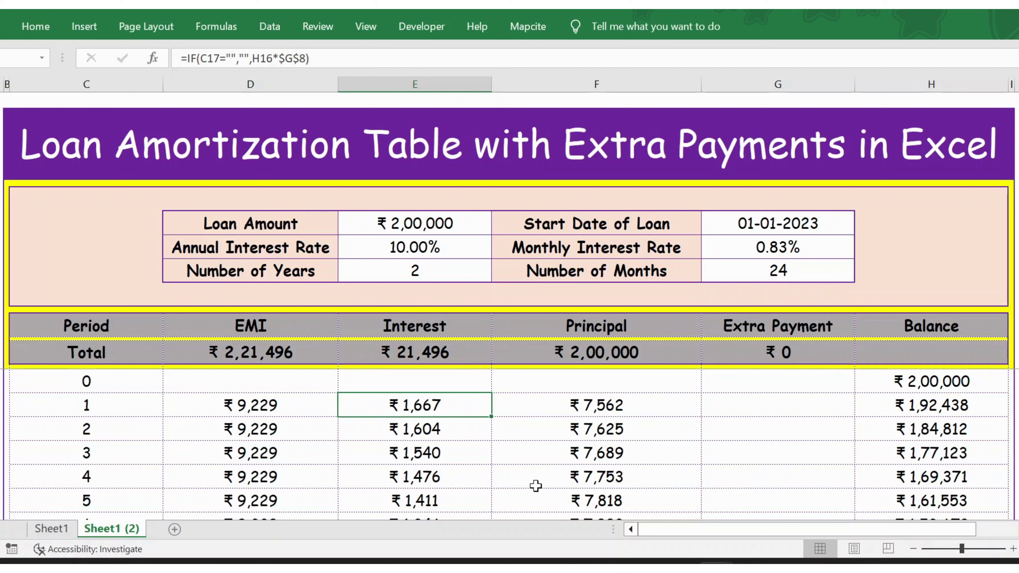
pyautogui.write('=')
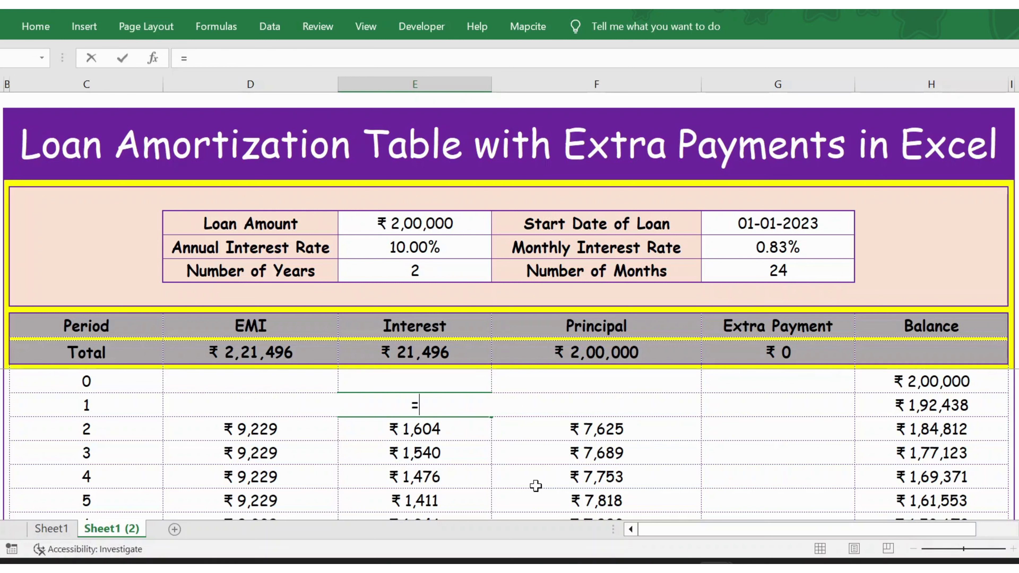
pyautogui.click(919, 376)
pyautogui.write('*')
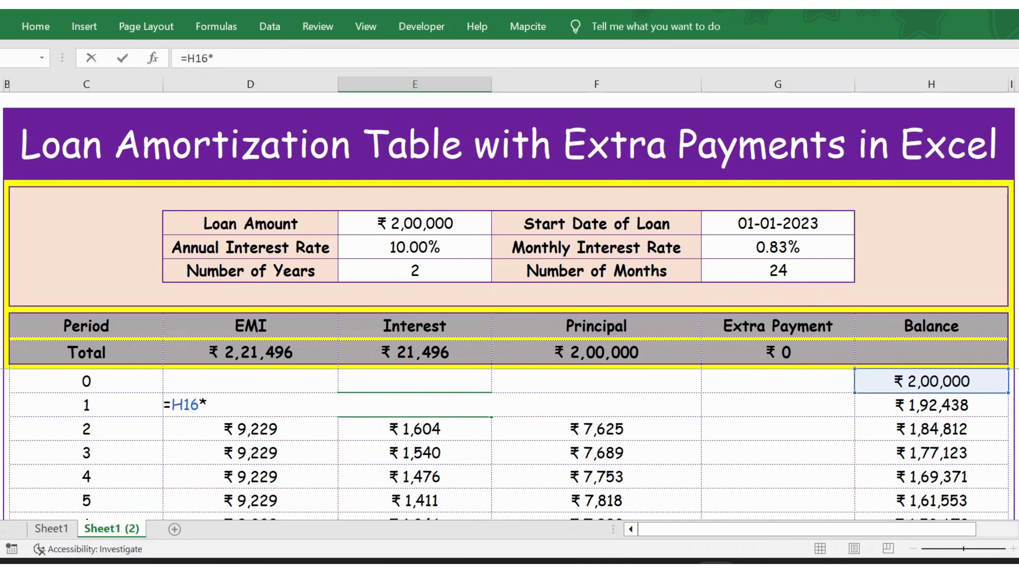
pyautogui.click(777, 249)
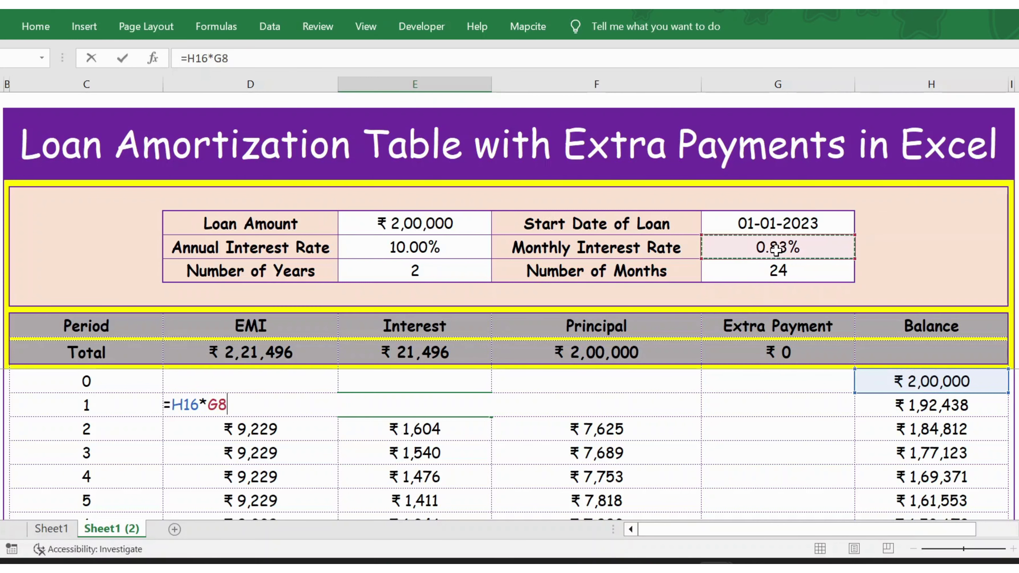
pyautogui.press('Return')
# Step: Rewrite E17 as =IF(C17="","",H16*G8) to blank interest when no period exists
pyautogui.click(442, 409)
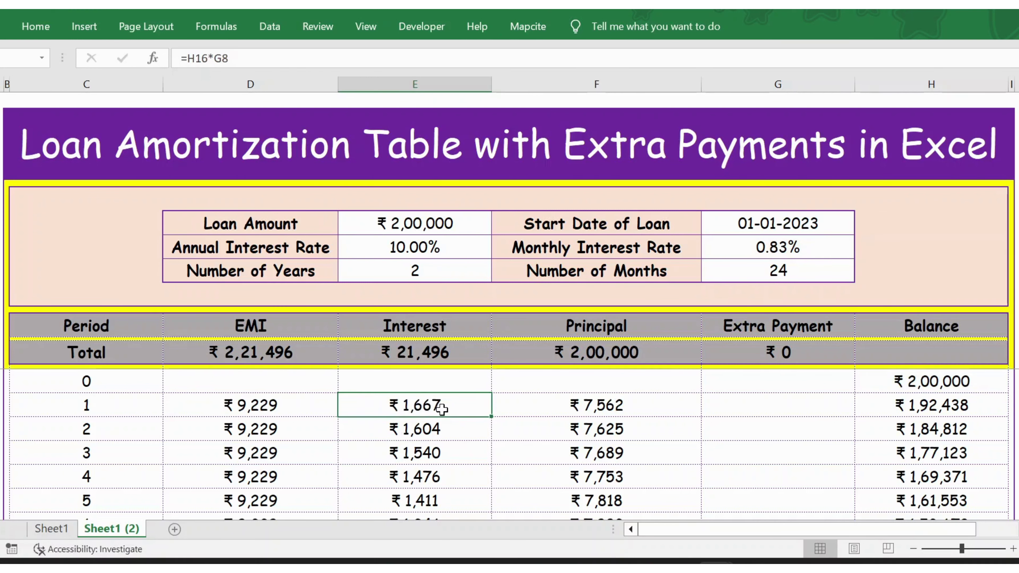
pyautogui.click(186, 60)
pyautogui.write('IF(')
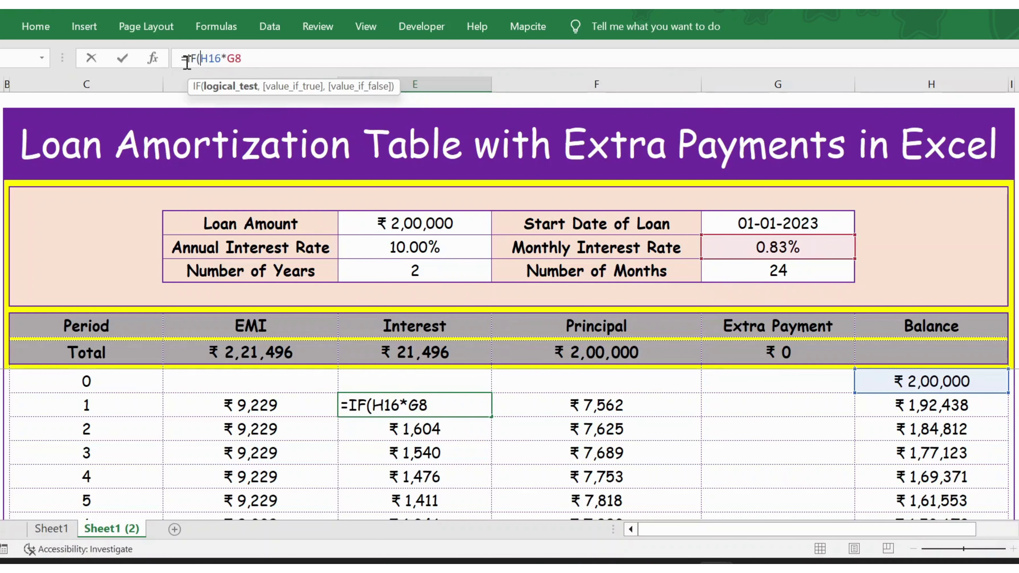
pyautogui.click(105, 406)
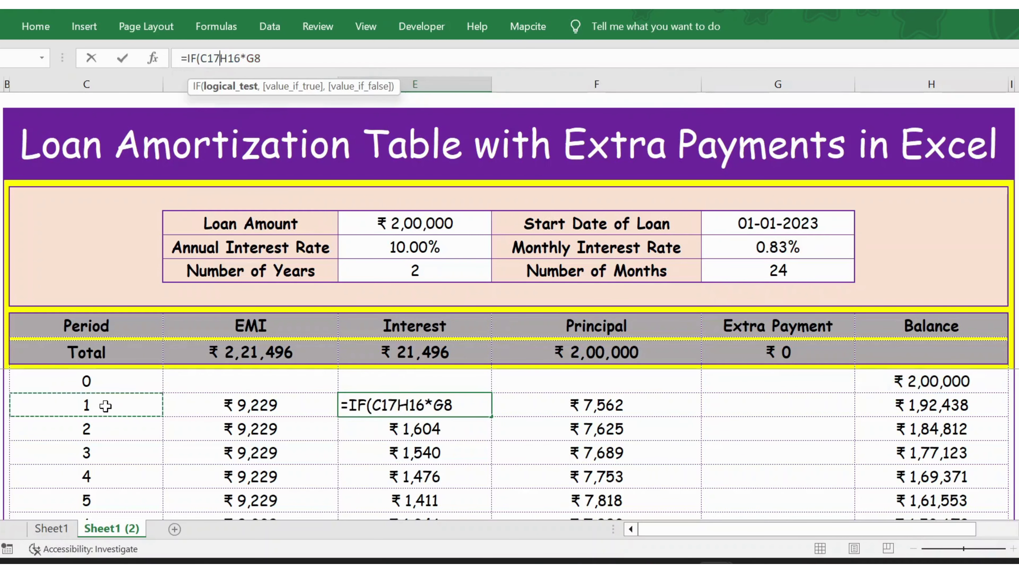
pyautogui.write('="')
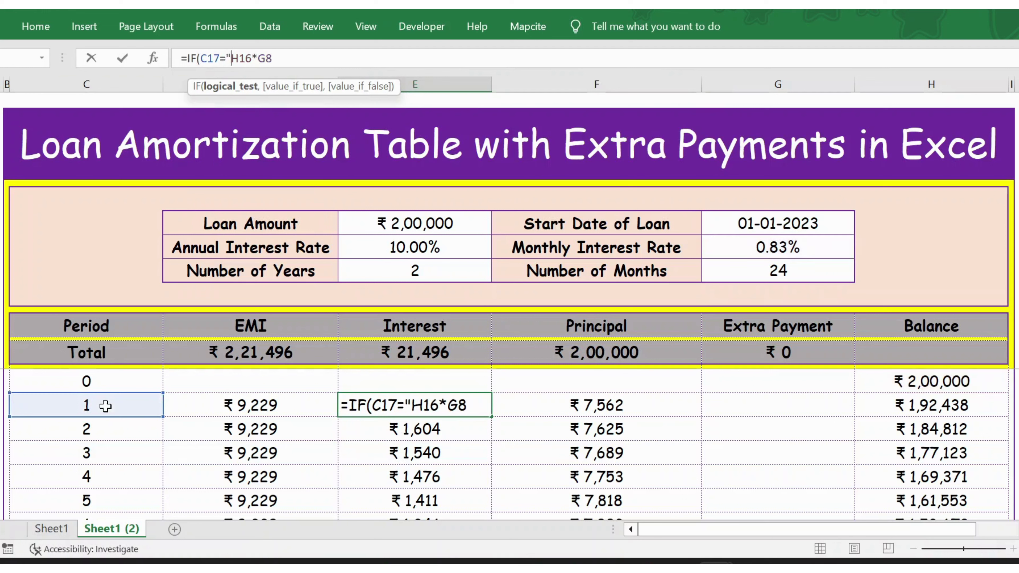
pyautogui.write('"')
pyautogui.write(',""')
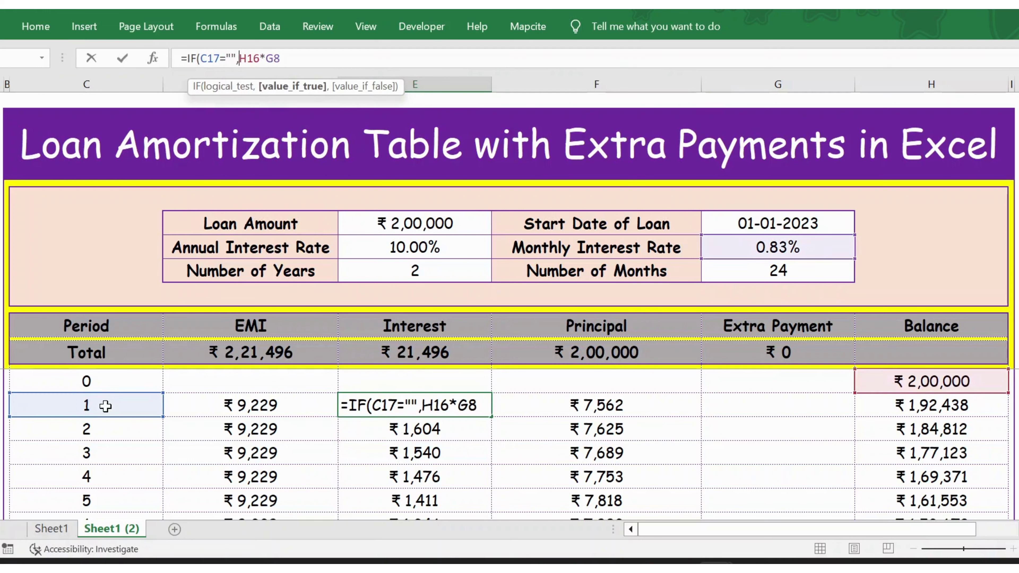
pyautogui.write(',H16*G8')
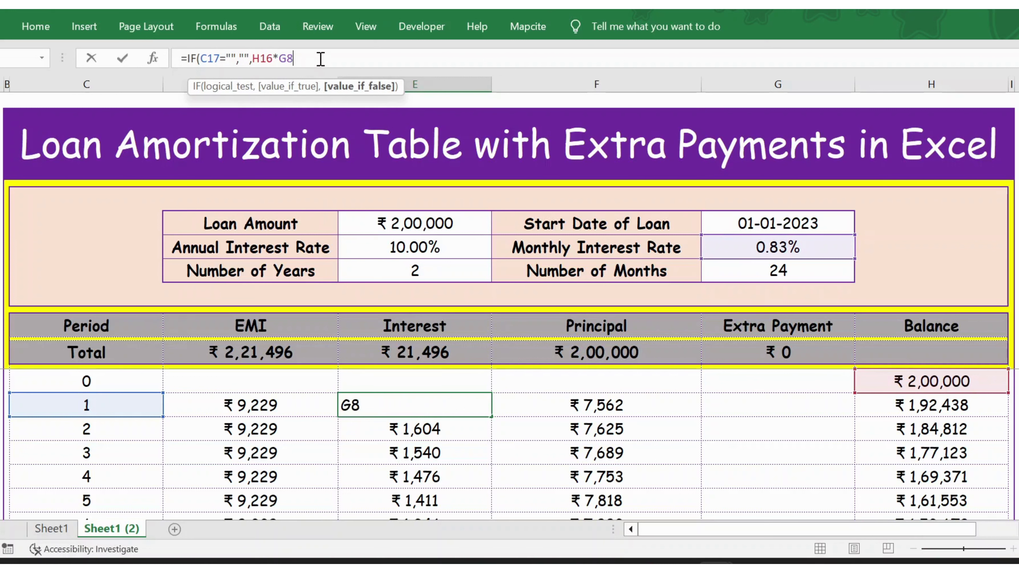
pyautogui.write(')')
pyautogui.press('F4')
pyautogui.press('Return')
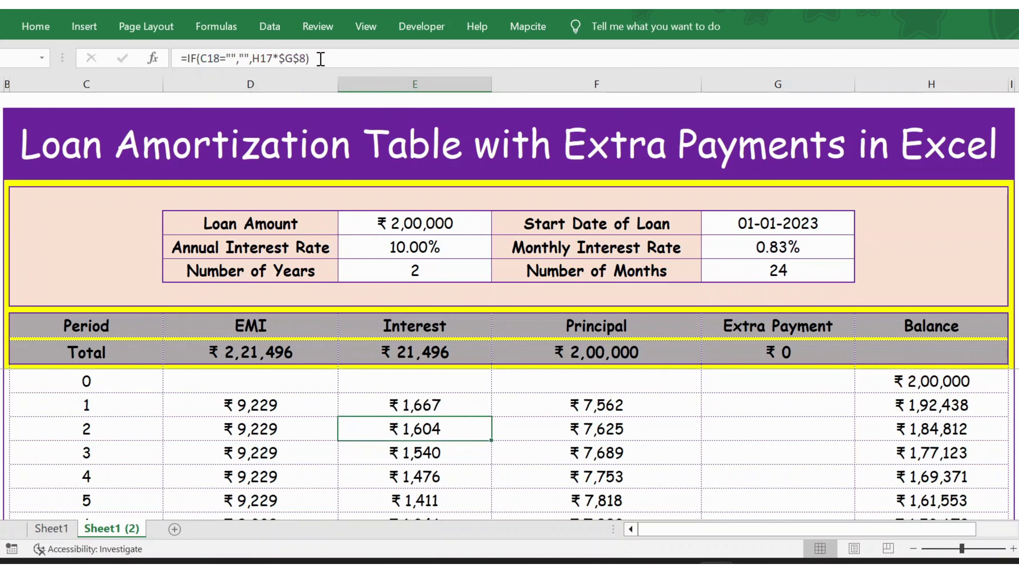
# Step: Paste the interest formula down column E, then undo the paste
pyautogui.press('Up')
pyautogui.hotkey('ctrl', 'c')
pyautogui.press('Down')
pyautogui.hotkey('ctrl', 'shift', 'Down')
pyautogui.hotkey('ctrl', 'v')
pyautogui.hotkey('ctrl', 'z')
pyautogui.hotkey('ctrl', 'z')
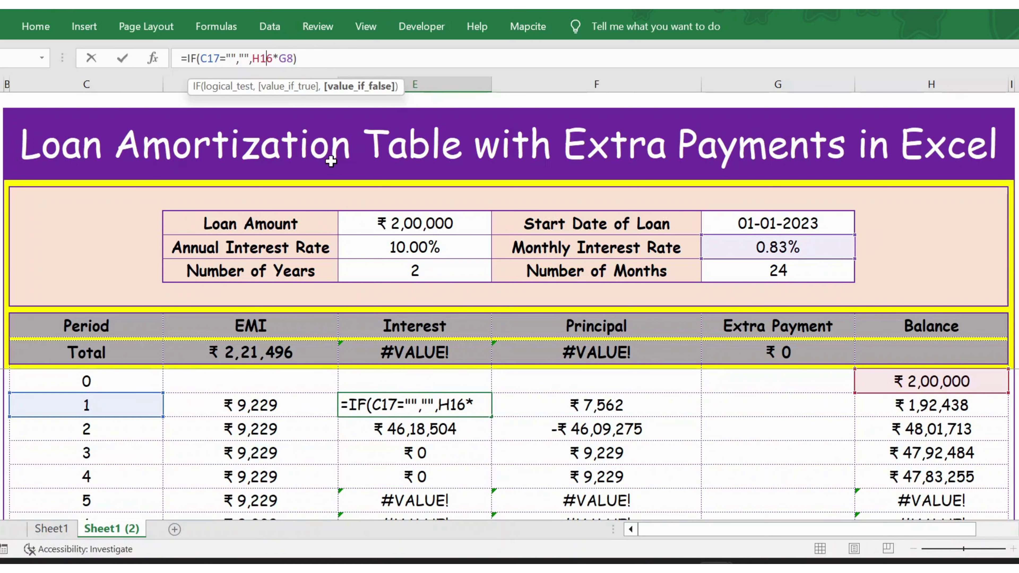
# Step: Make the rate reference $G$8 and refill the Interest column, showing ₹1,667, ₹1,604…
pyautogui.press('Left')
pyautogui.press('Left')
pyautogui.press('Left')
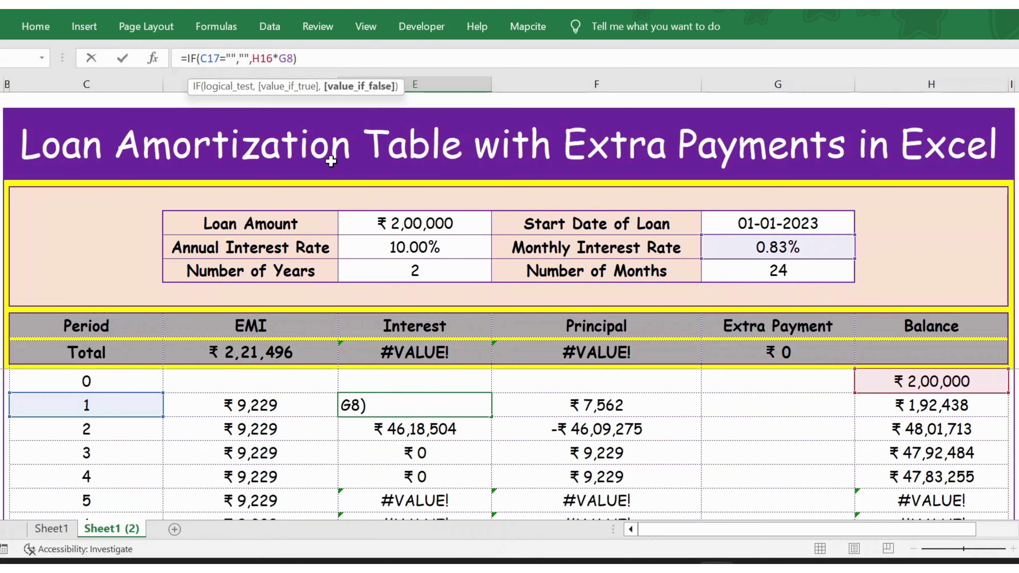
pyautogui.press('F4')
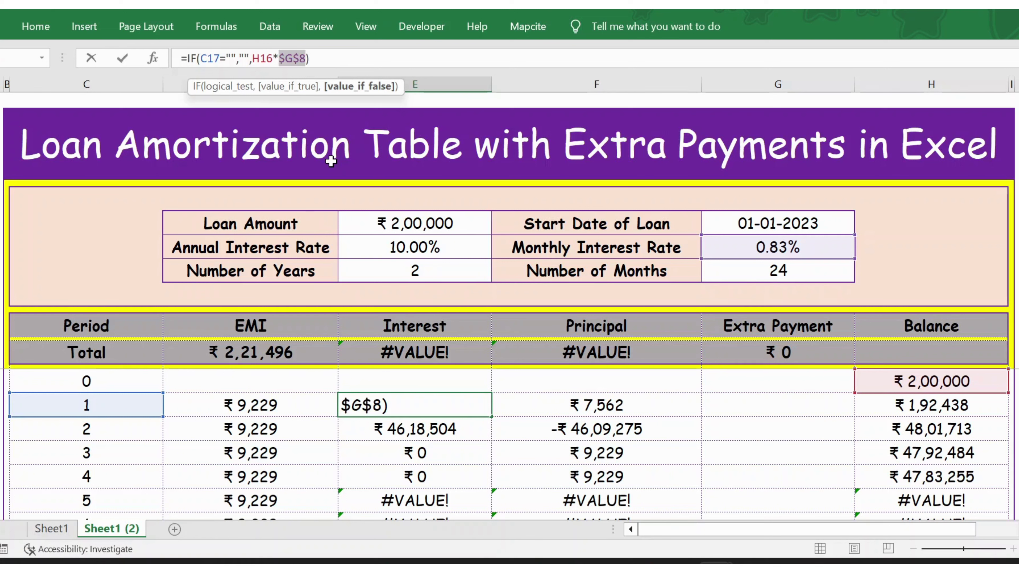
pyautogui.press('Return')
pyautogui.press('Up')
pyautogui.hotkey('ctrl', 'c')
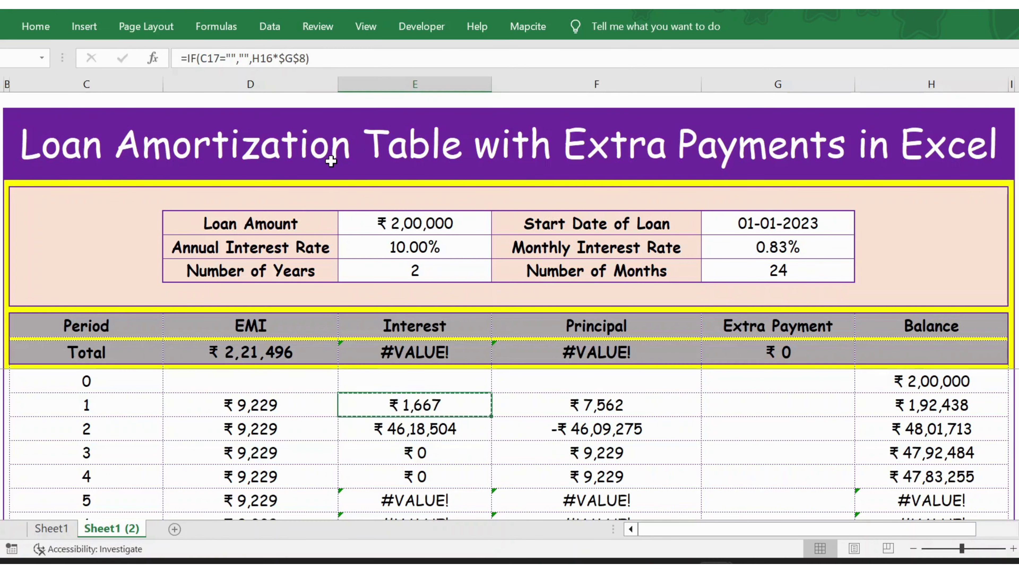
pyautogui.press('Down')
pyautogui.hotkey('ctrl', 'shift', 'Down')
pyautogui.press('Return')
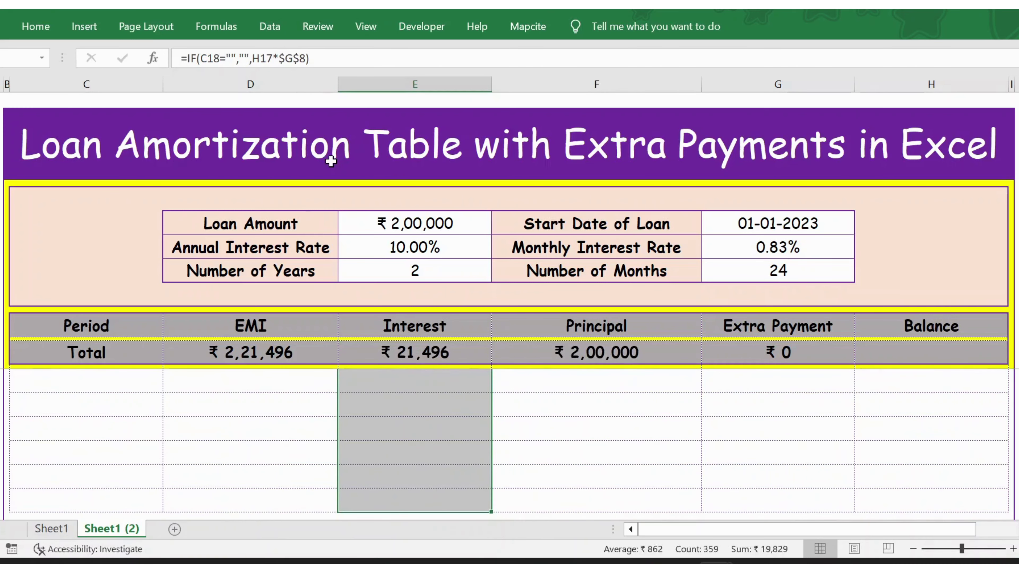
pyautogui.press('Up')
pyautogui.press('Up')
pyautogui.press('Down')
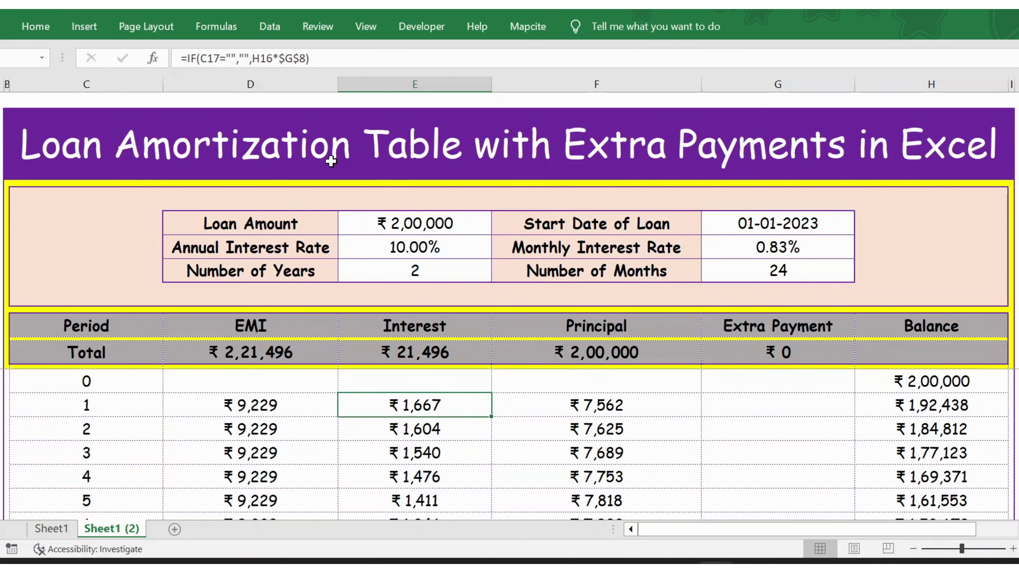
pyautogui.press('Right')
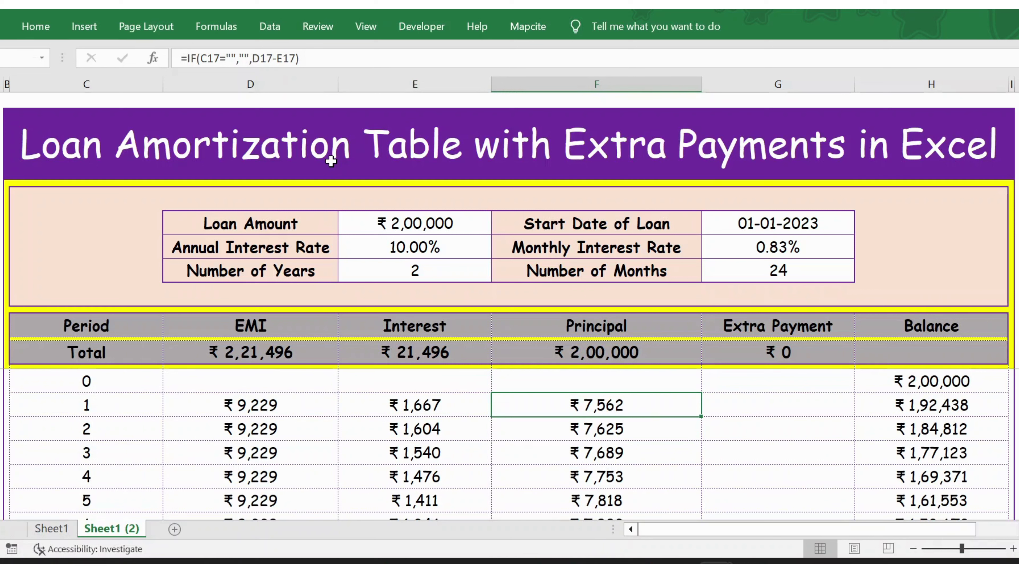
# Step: Enter the period-1 principal in F17 as EMI minus interest, =D17-E17
pyautogui.write('=')
pyautogui.press('Left')
pyautogui.press('Left')
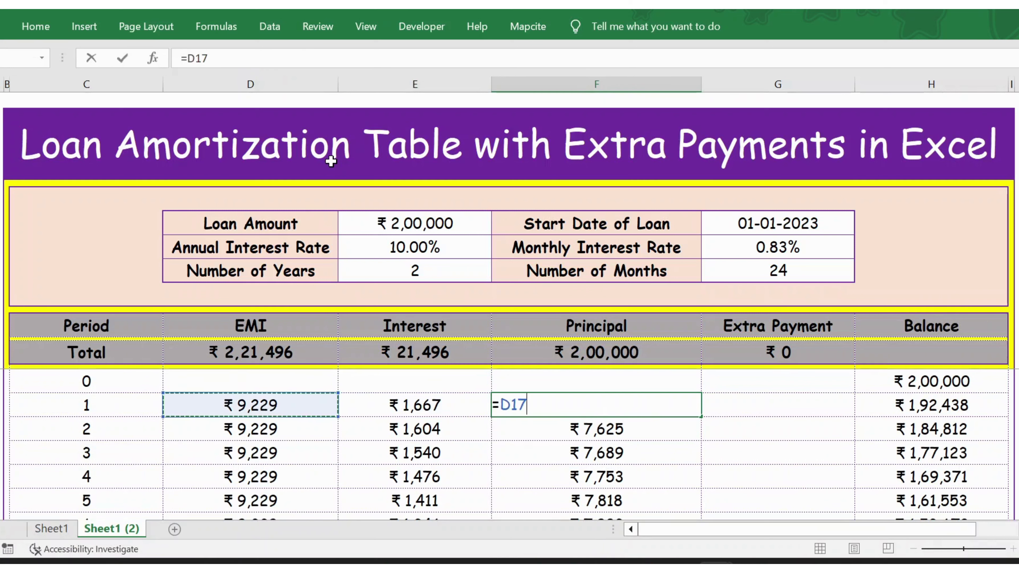
pyautogui.write('-')
pyautogui.press('Left')
pyautogui.hotkey('ctrl', 'Return')
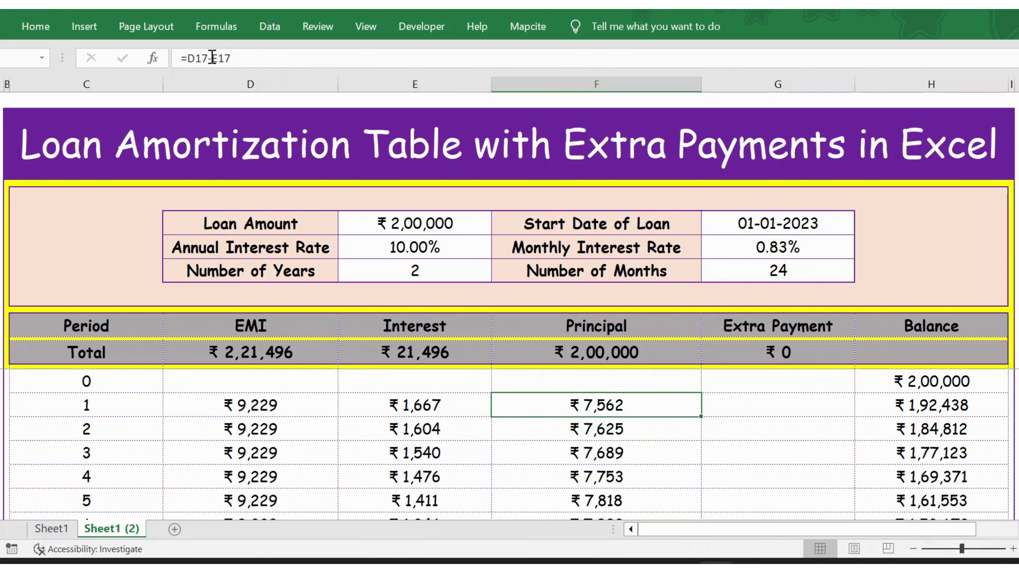
# Step: Wrap the principal formula as =IF(C17="","",D17-E17) to blank rows without a period
pyautogui.click(190, 55)
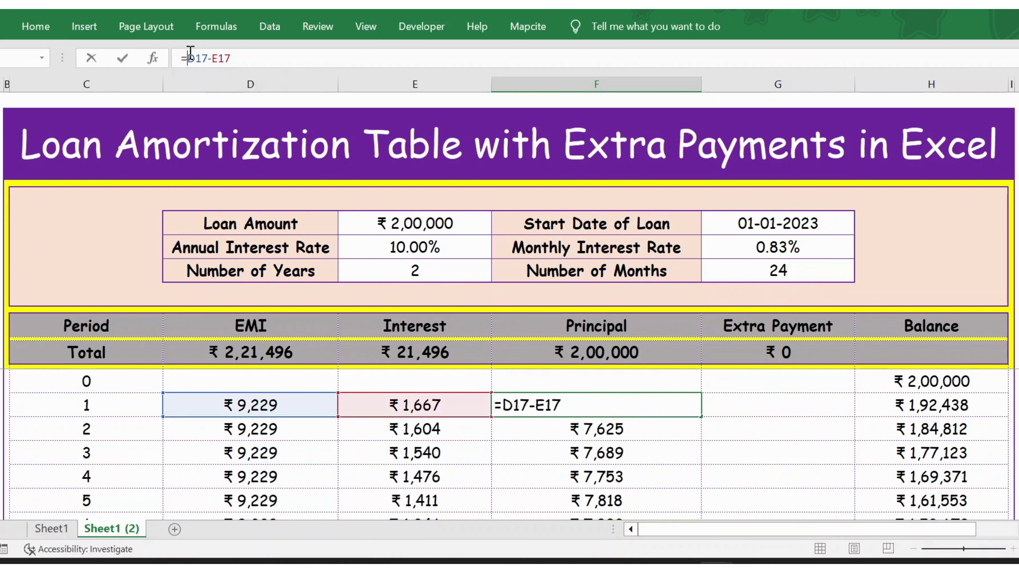
pyautogui.write('if(')
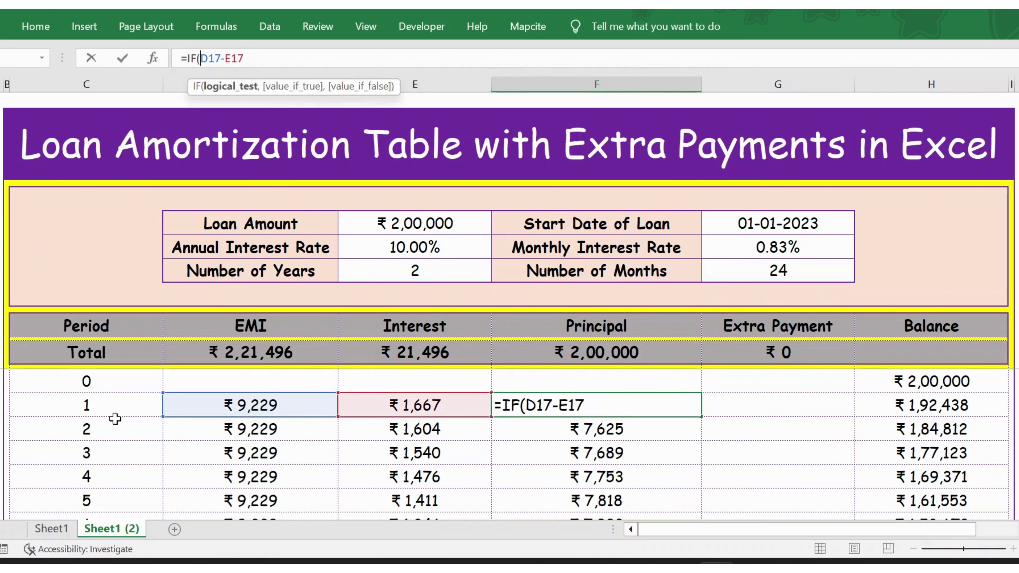
pyautogui.click(100, 407)
pyautogui.write('=')
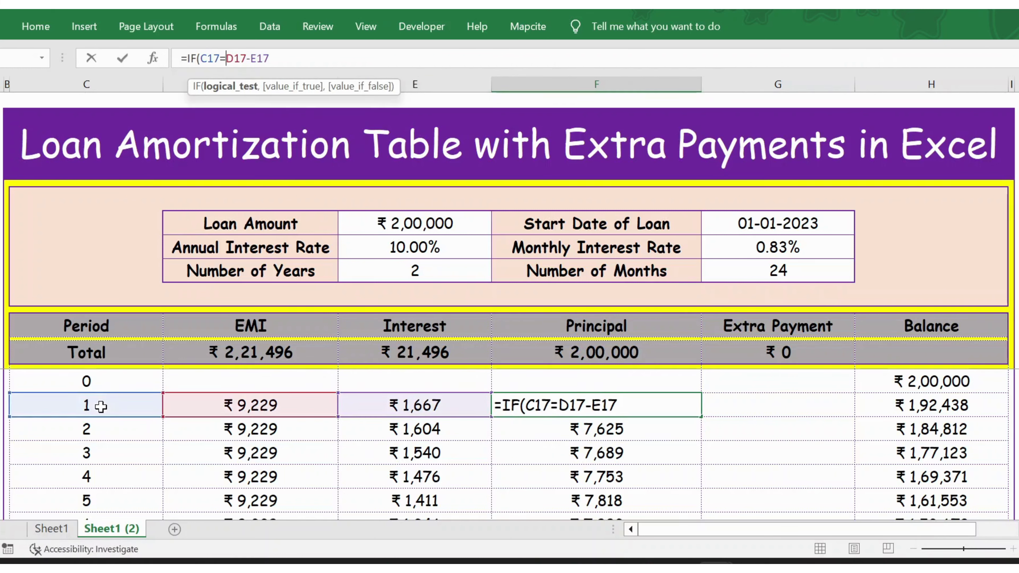
pyautogui.write('""')
pyautogui.write(',""')
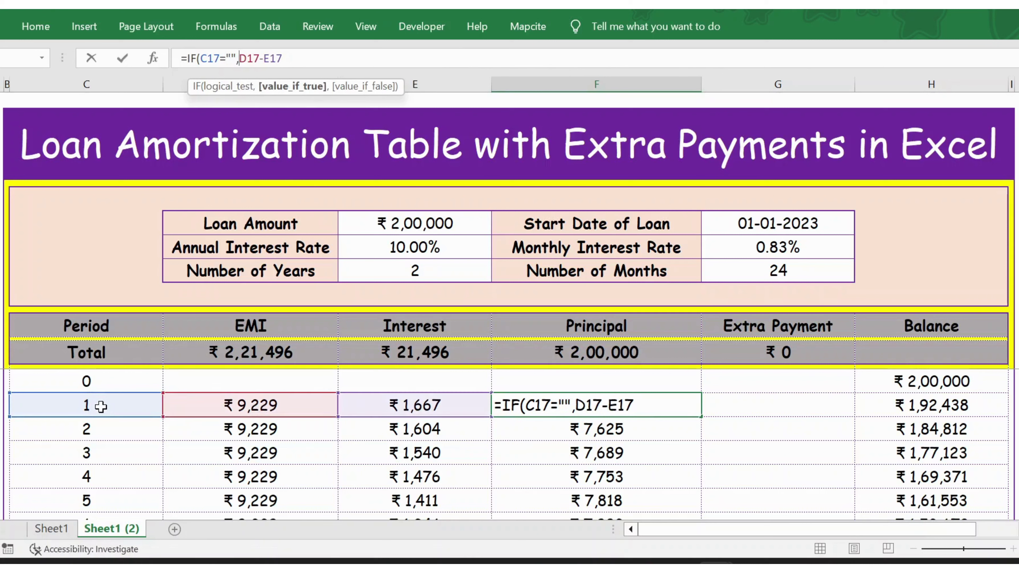
pyautogui.write(',D17-E17')
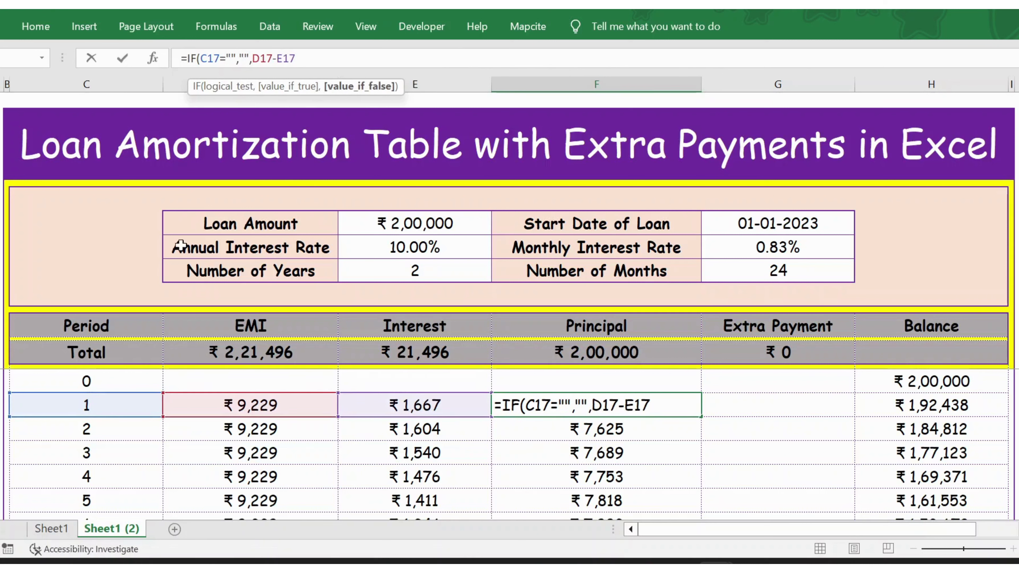
pyautogui.write(')')
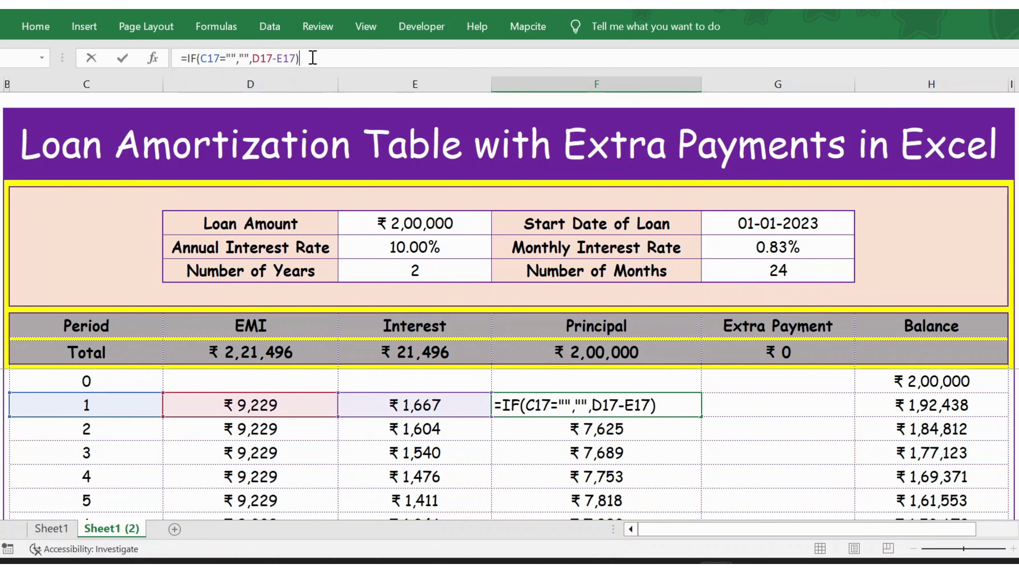
pyautogui.hotkey('ctrl', 'Return')
# Step: Fill the principal formula down the Principal column to the table's last row
pyautogui.hotkey('ctrl', 'c')
pyautogui.press('Down')
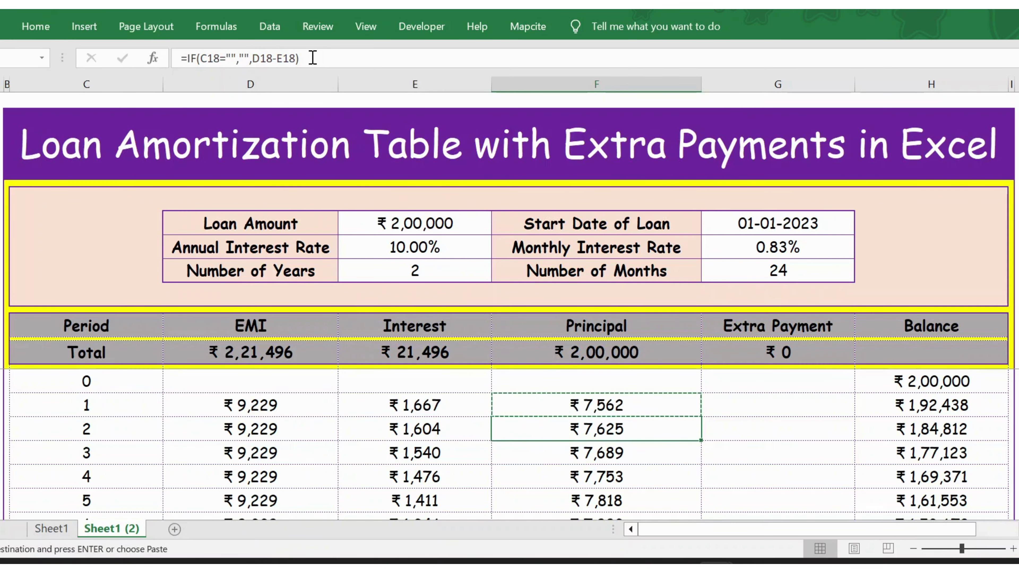
pyautogui.hotkey('ctrl', 'shift', 'Down')
pyautogui.hotkey('ctrl', 'v')
pyautogui.press('Up')
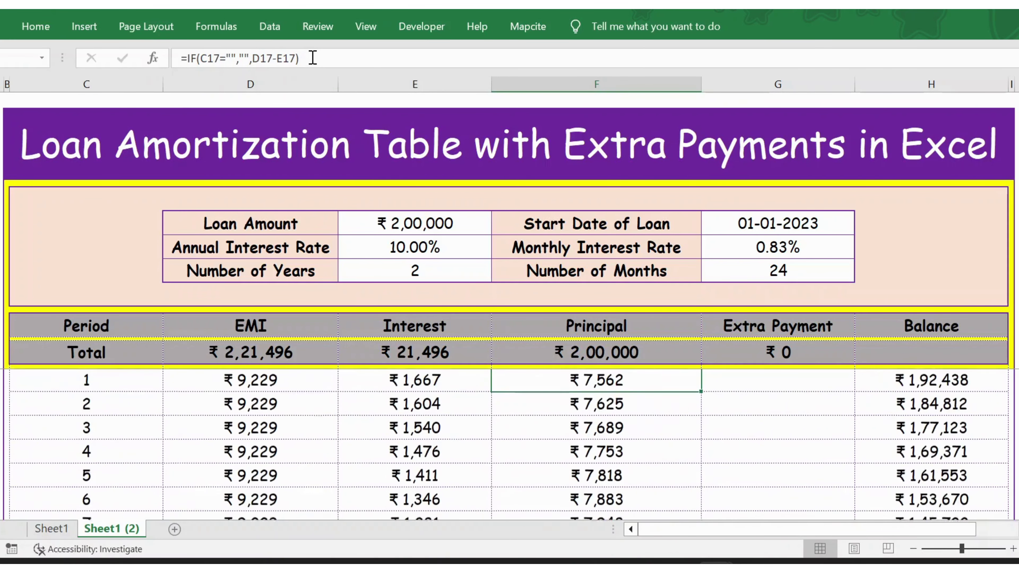
pyautogui.press('Right')
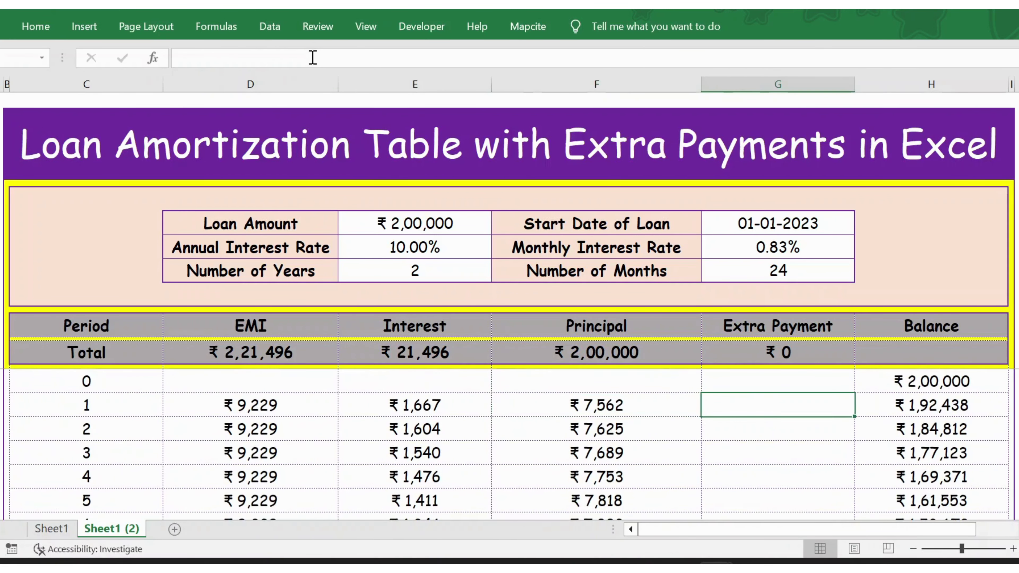
pyautogui.press('Right')
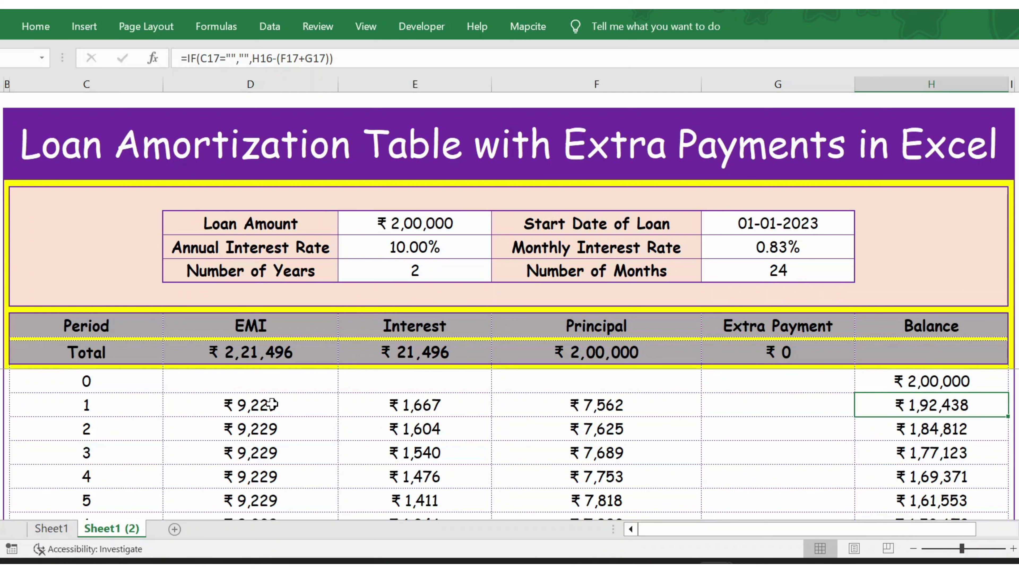
pyautogui.press('F2')
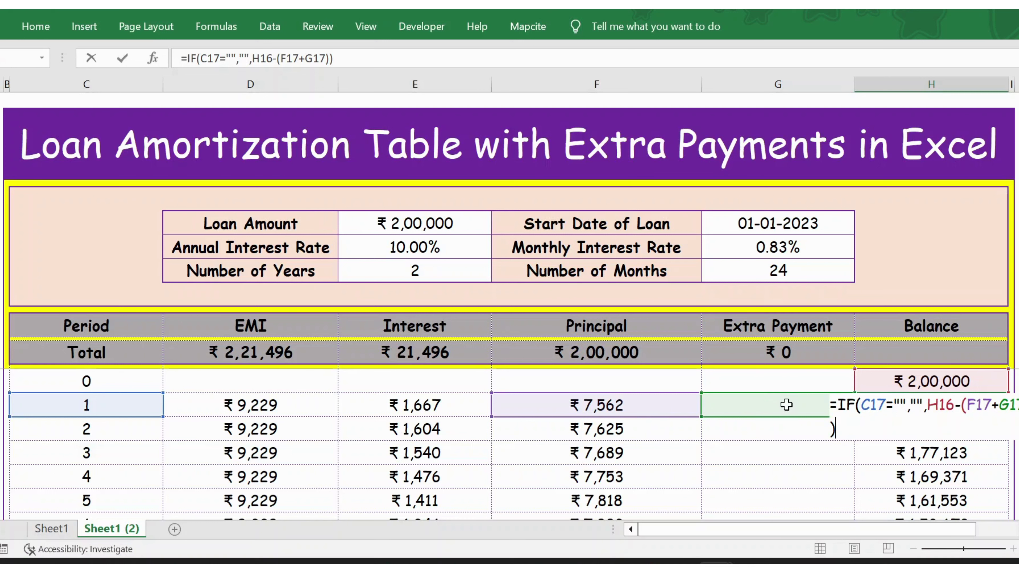
pyautogui.hotkey('ctrl', 'Return')
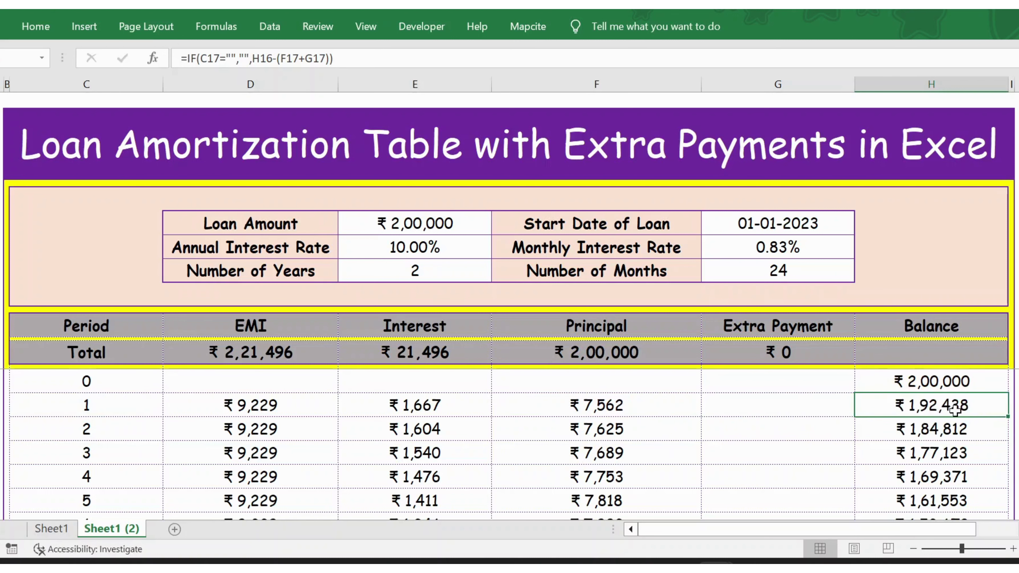
pyautogui.click(758, 406)
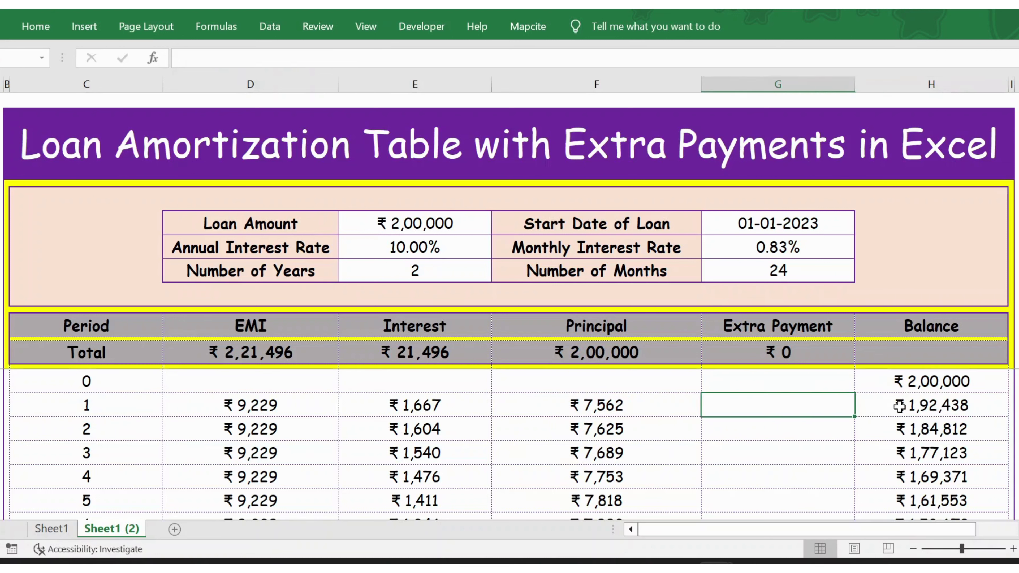
pyautogui.click(919, 406)
# Step: Enter 50000 as period 6's extra payment, dropping its balance to ₹1,03,670
pyautogui.moveTo(858, 405); pyautogui.dragTo(919, 397)
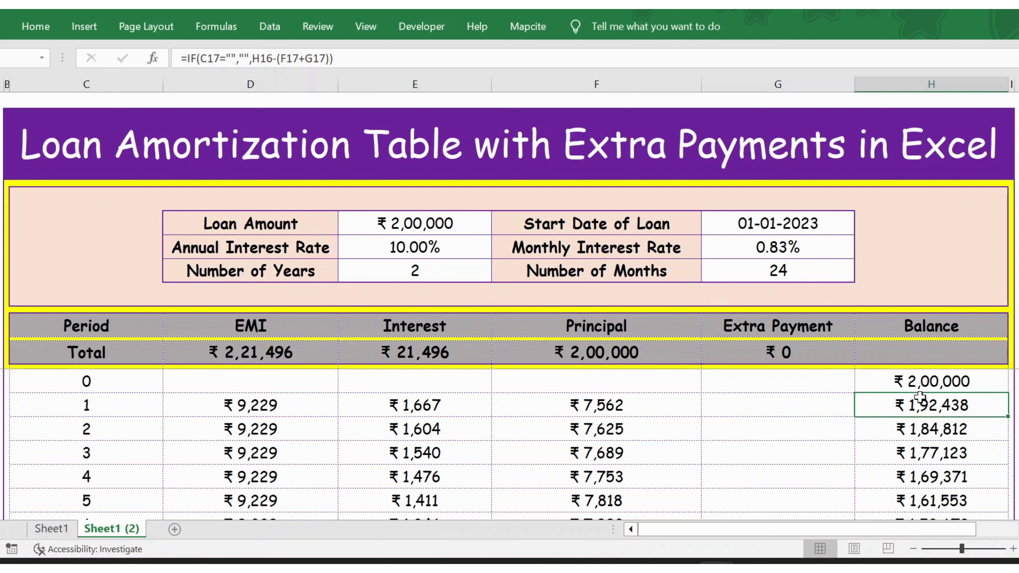
pyautogui.press('Down')
pyautogui.press('Down')
pyautogui.press('Down')
pyautogui.press('Down')
pyautogui.press('Down')
pyautogui.press('Down')
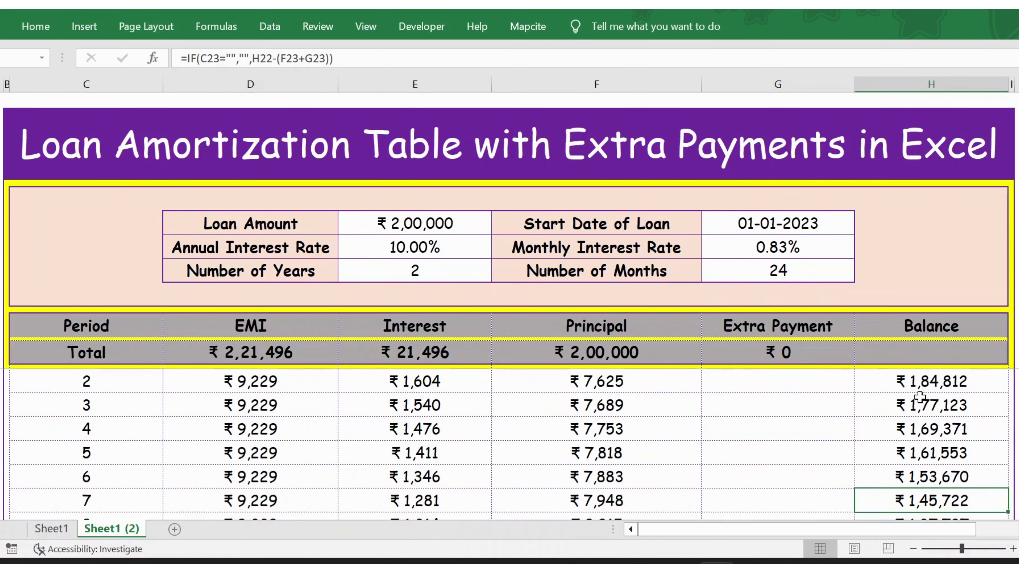
pyautogui.press('Left')
pyautogui.press('Up')
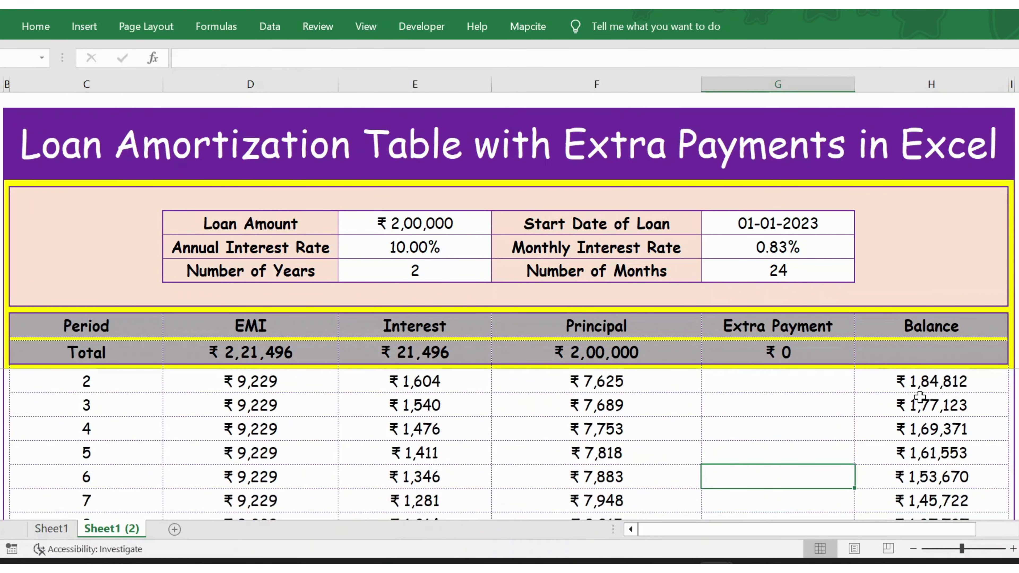
pyautogui.write('50000')
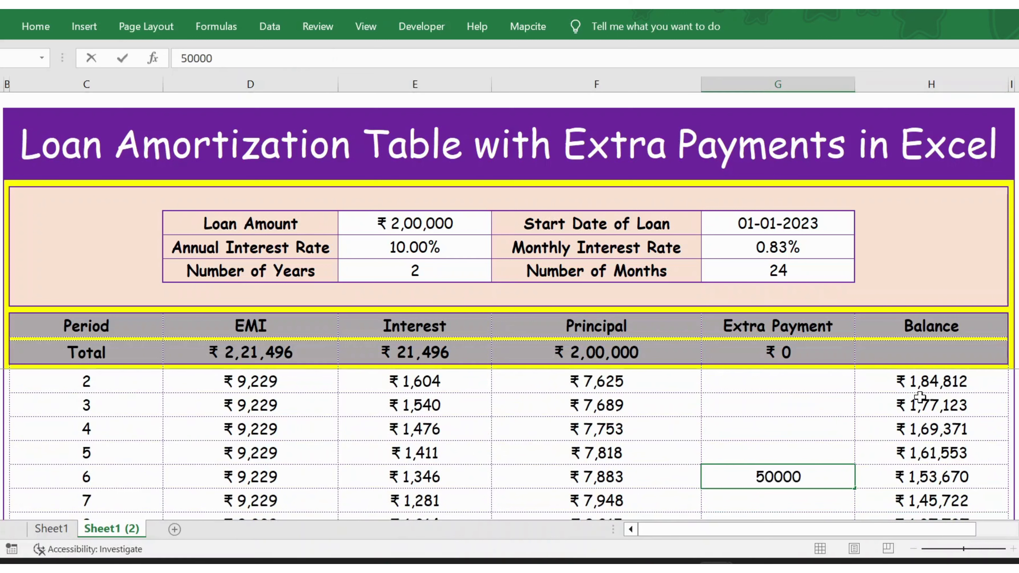
pyautogui.press('Return')
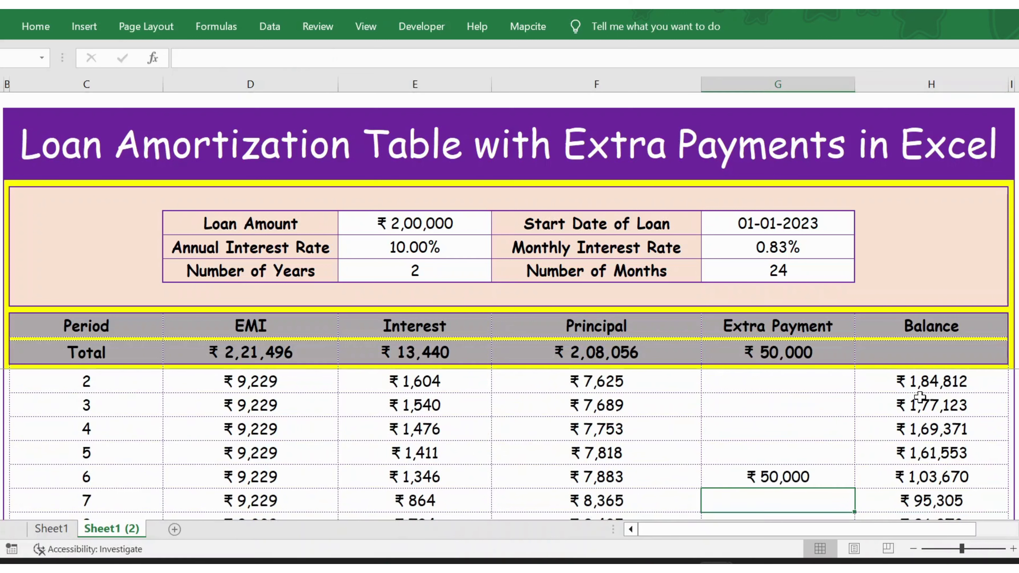
pyautogui.click(934, 473)
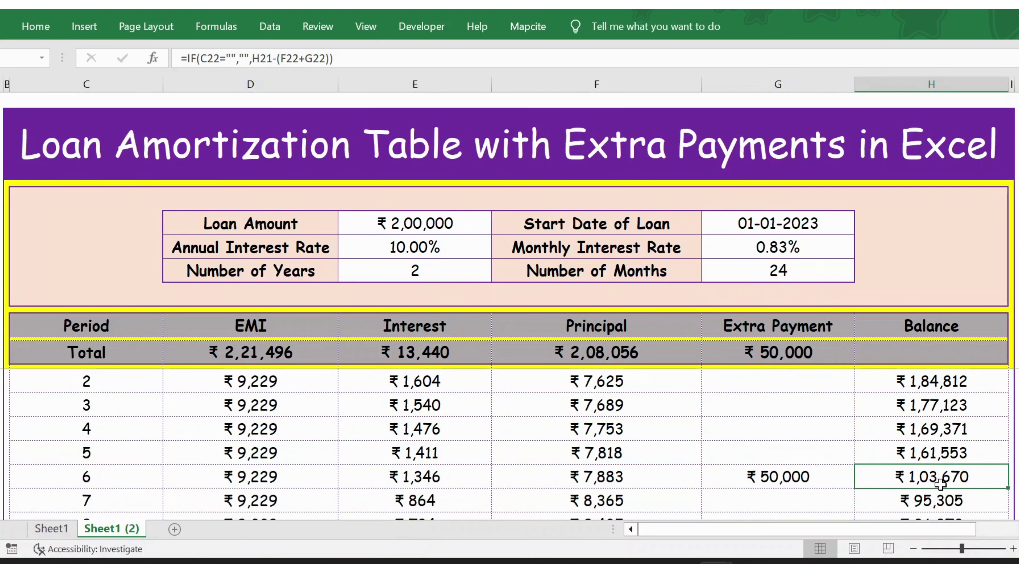
pyautogui.click(647, 421)
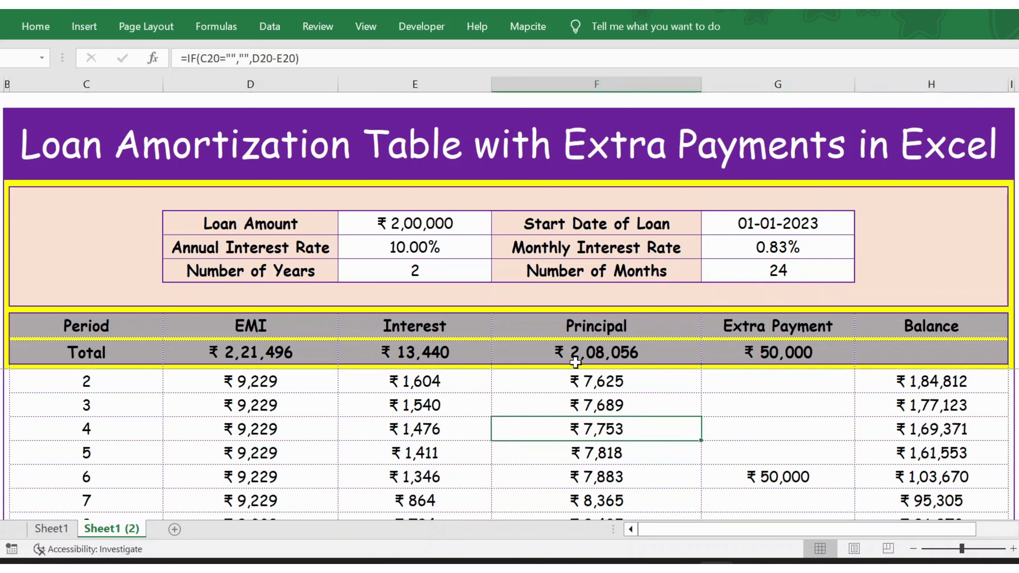
pyautogui.click(337, 352)
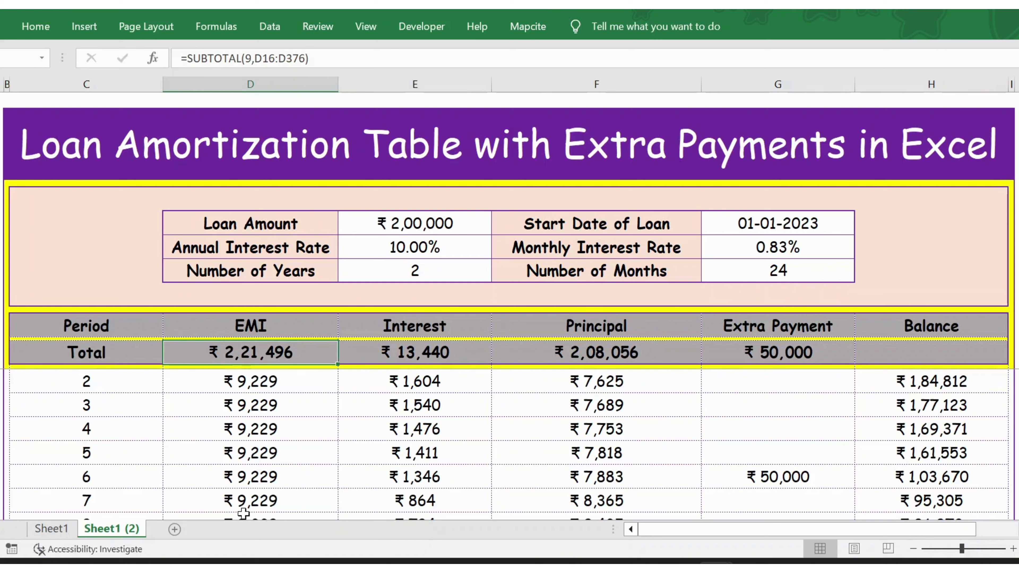
pyautogui.click(405, 357)
pyautogui.click(586, 353)
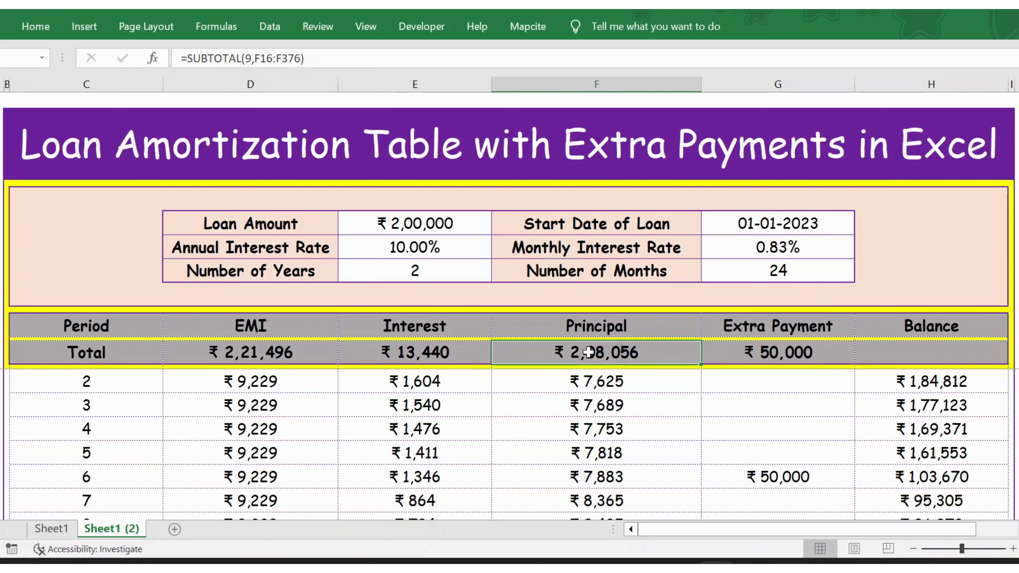
pyautogui.click(756, 356)
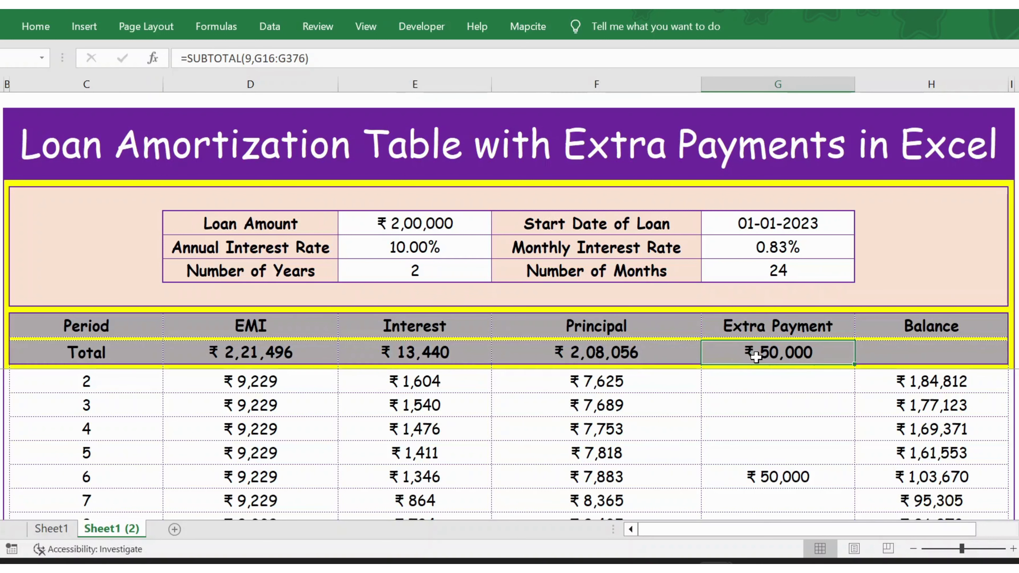
pyautogui.click(552, 407)
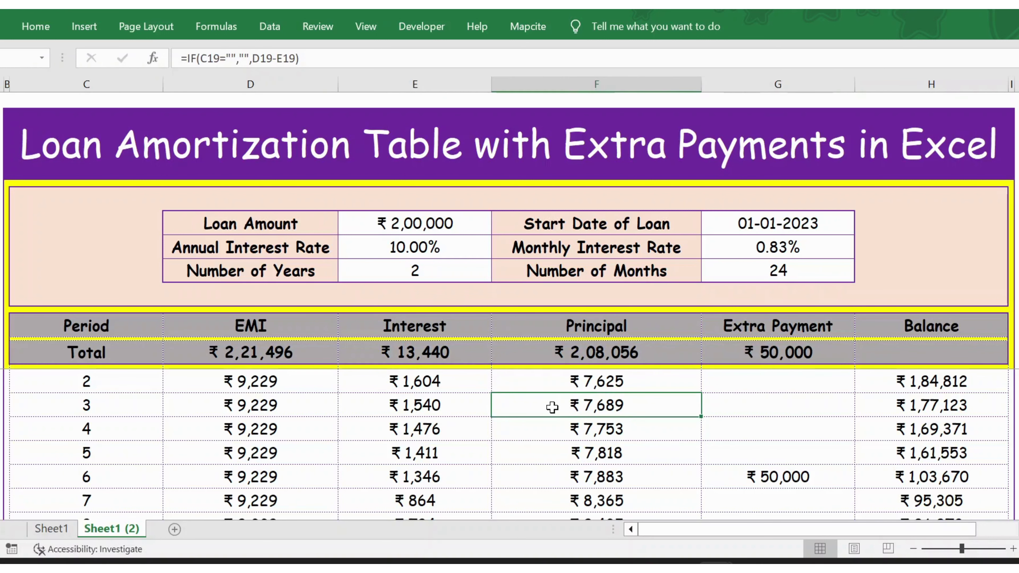